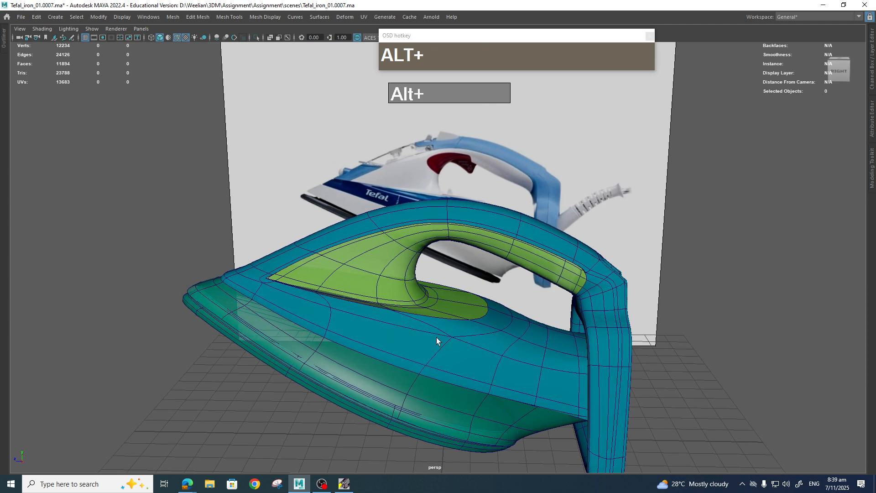
- Select the teal main handle mesh of the iron and display it unsmoothed
middle_click_drag(436, 340, 471, 354, "alt")
left_click_drag(472, 354, 442, 336, "alt")
middle_click_drag(442, 336, 462, 347, "alt")
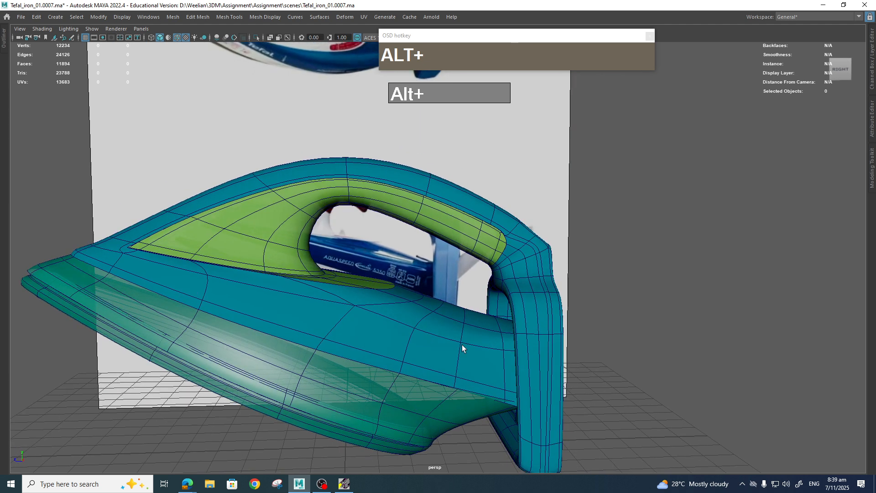
left_click_drag(462, 348, 459, 349, "alt")
scroll(458, 347, "up", 4)
middle_click_drag(458, 348, 452, 327, "alt")
left_click_drag(451, 327, 449, 373, "alt")
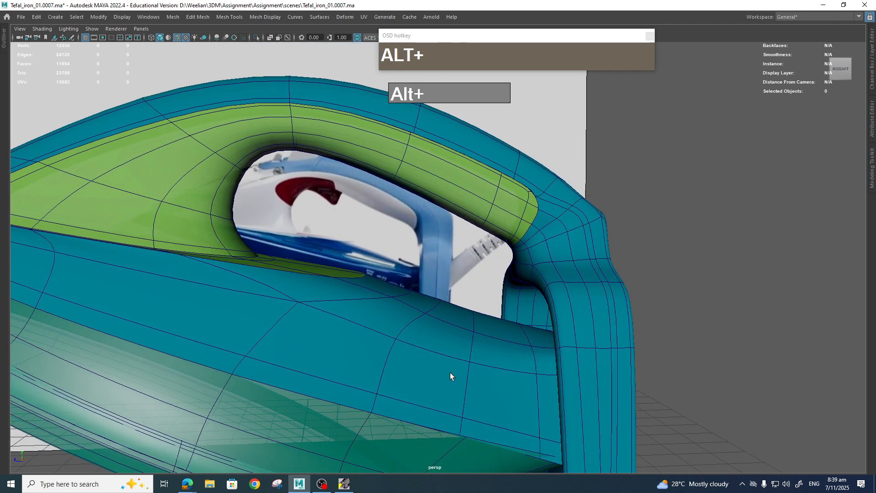
left_click(442, 371)
key("1")
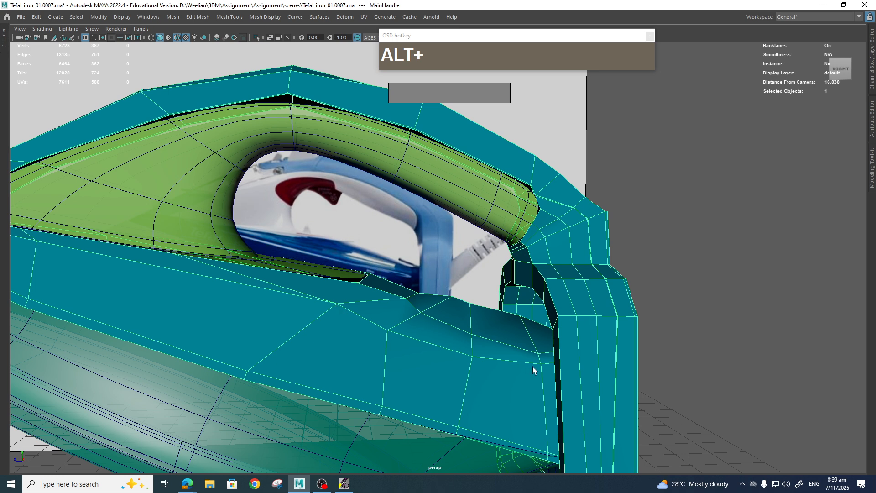
- Select the run of side edges just below the rear of the grip opening and scale it flatter vertically
right_click_drag(407, 336, 406, 209)
left_click(367, 319)
left_click(429, 338, "shift")
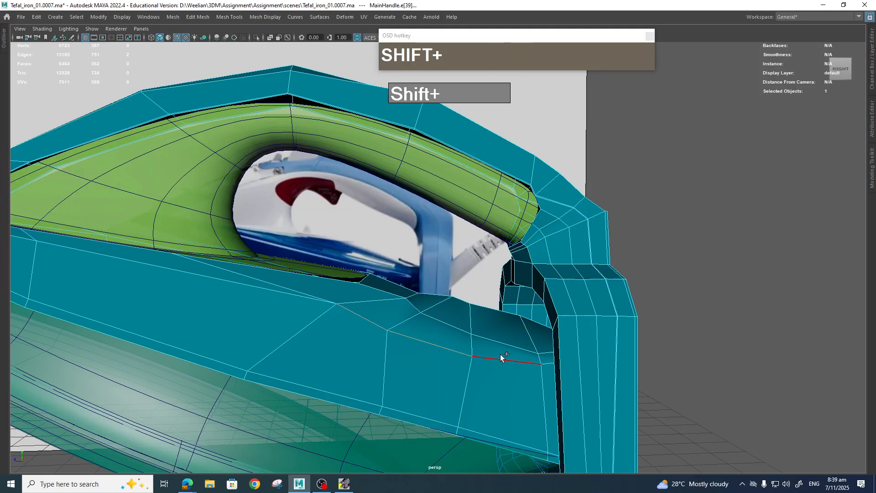
key("e")
key("r")
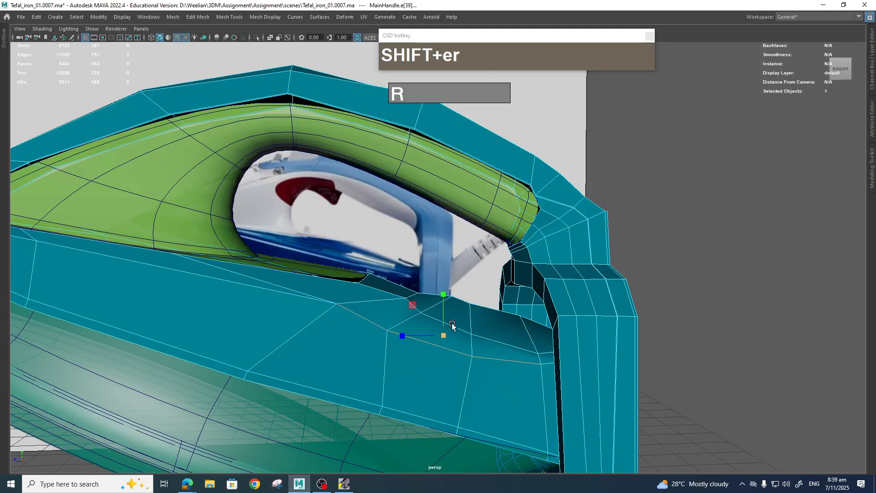
left_click_drag(444, 295, 446, 303)
key("e")
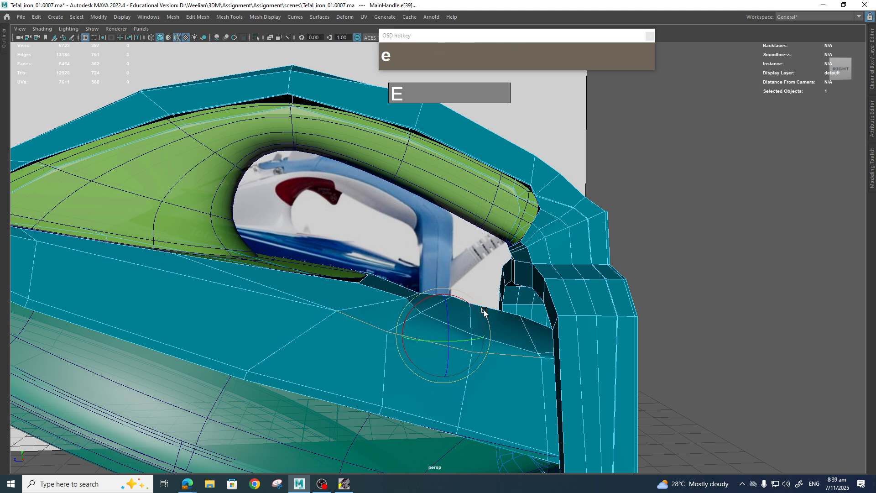
- In the side view, scale the selected edge run further vertically to straighten its line below the grip opening
key("space")
left_click_drag(502, 333, 542, 327)
middle_click_drag(542, 327, 428, 336, "alt")
scroll(401, 317, "up", 3)
scroll(387, 324, "up", 3)
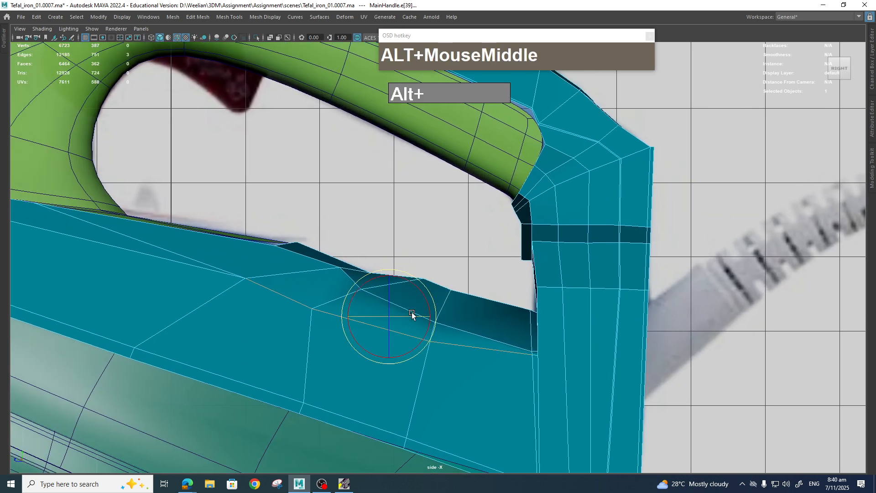
key("e")
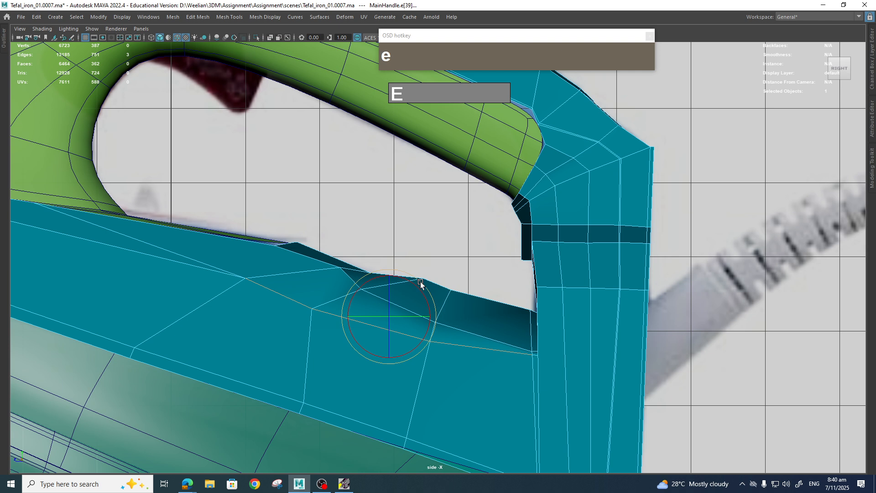
key("r")
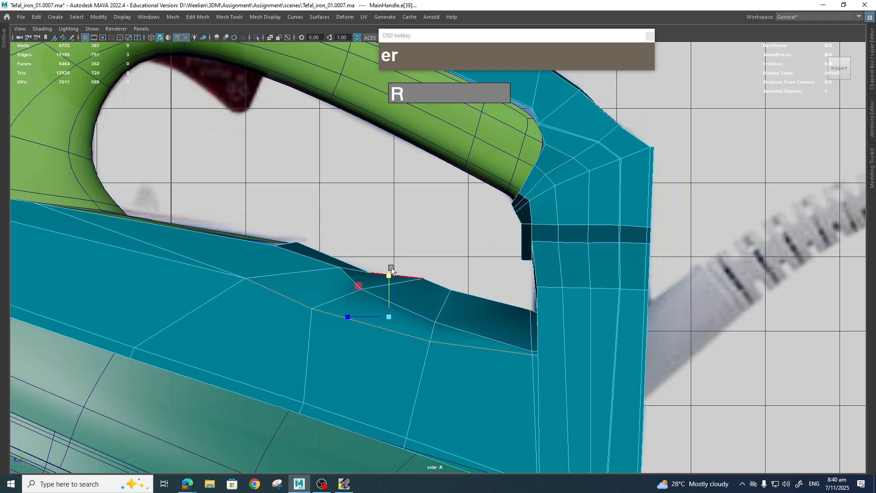
left_click_drag(391, 270, 434, 304)
key("e")
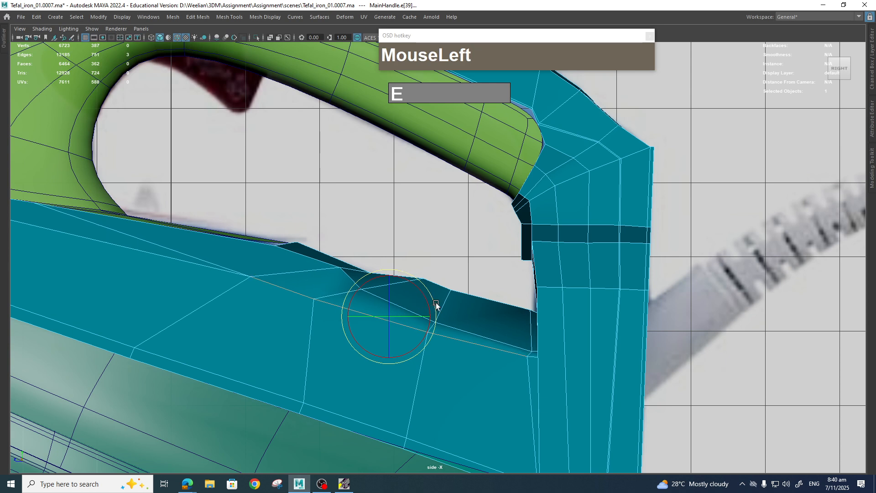
key("equal")
left_click_drag(479, 287, 480, 286)
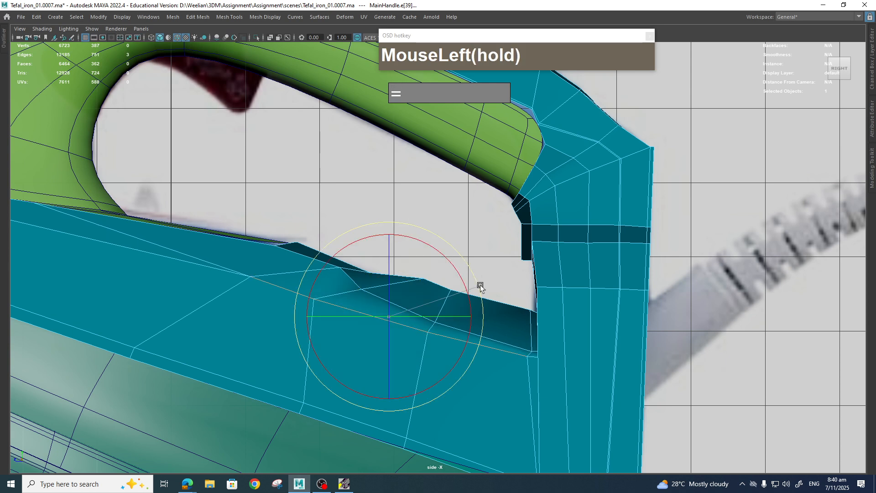
- Reposition individual vertices below the grip opening, from the rear corner forward, to even out the spacing above the straightened edges
left_click_drag(523, 352, 524, 352)
right_click_drag(492, 232, 454, 245)
left_click(529, 348)
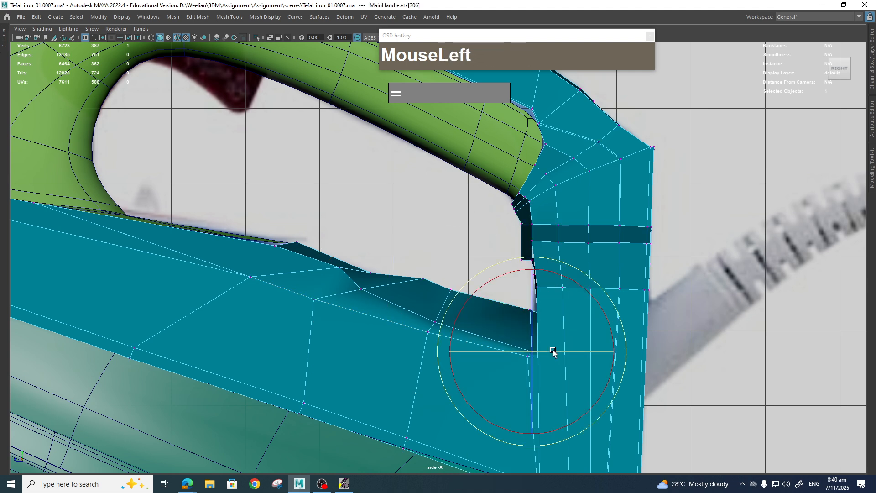
key("w")
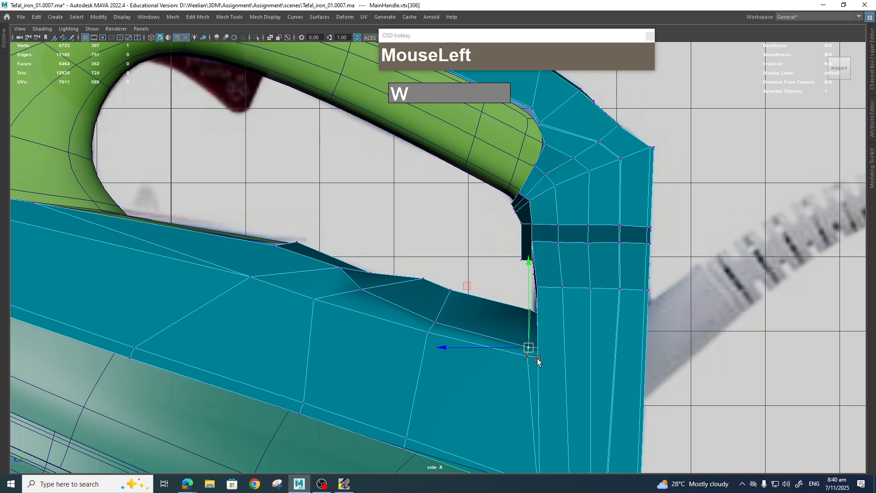
left_click(441, 333)
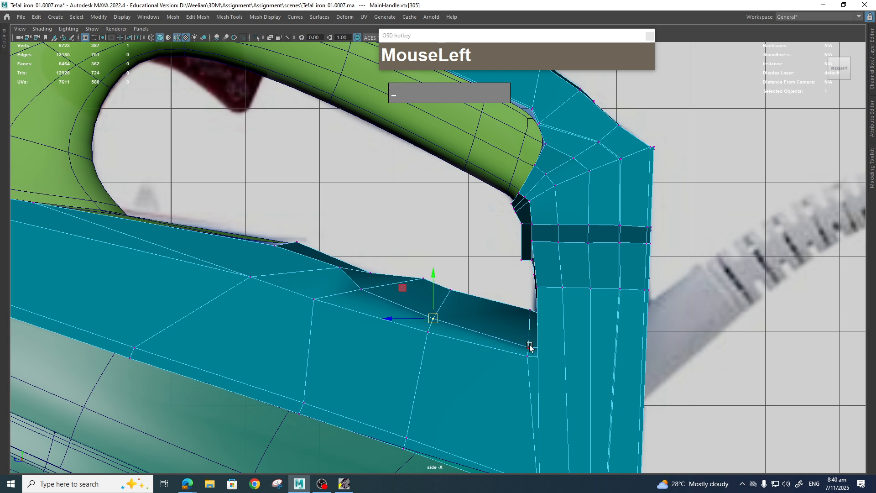
mouse_move(450, 300)
left_mouse_down()
mouse_move(462, 297)
mouse_move(457, 290)
left_mouse_up()
left_click(377, 279)
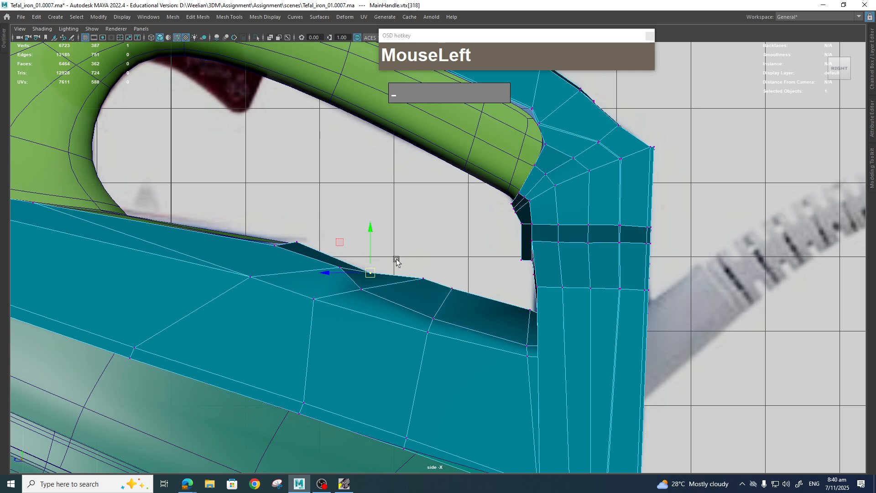
left_click_drag(369, 290, 375, 290)
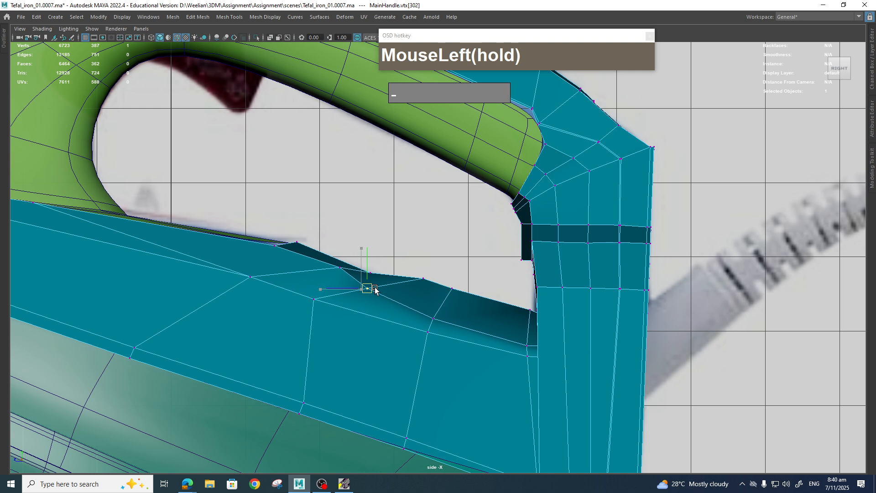
left_click_drag(432, 319, 433, 319)
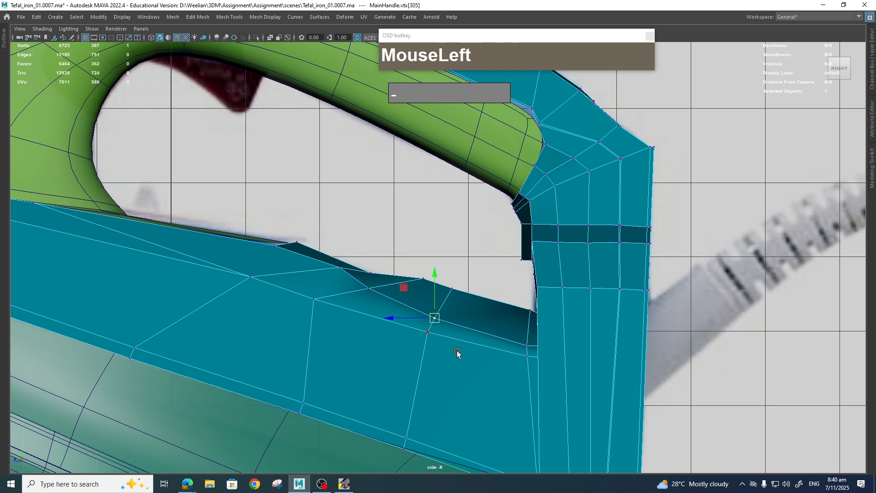
- Display the main handle smoothed and check the reshaped area below the grip in the side and perspective views
key("3")
middle_click_drag(414, 348, 468, 328, "alt")
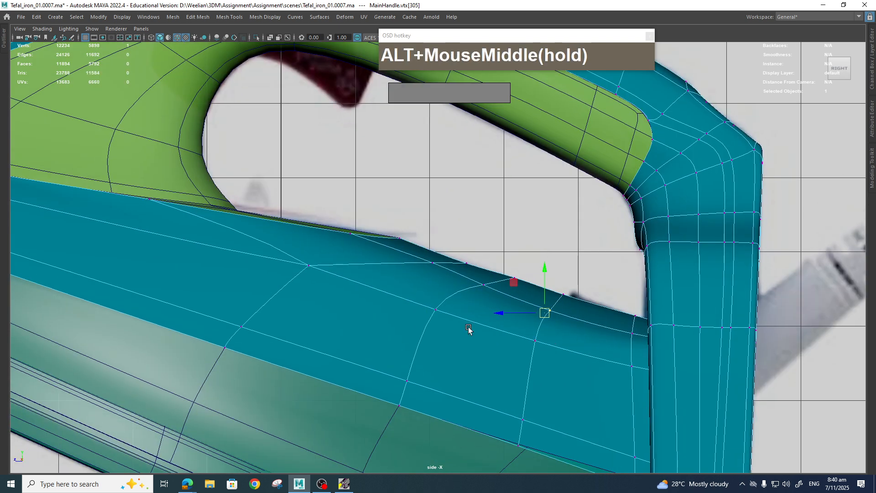
scroll(613, 370, "down", 5, "alt")
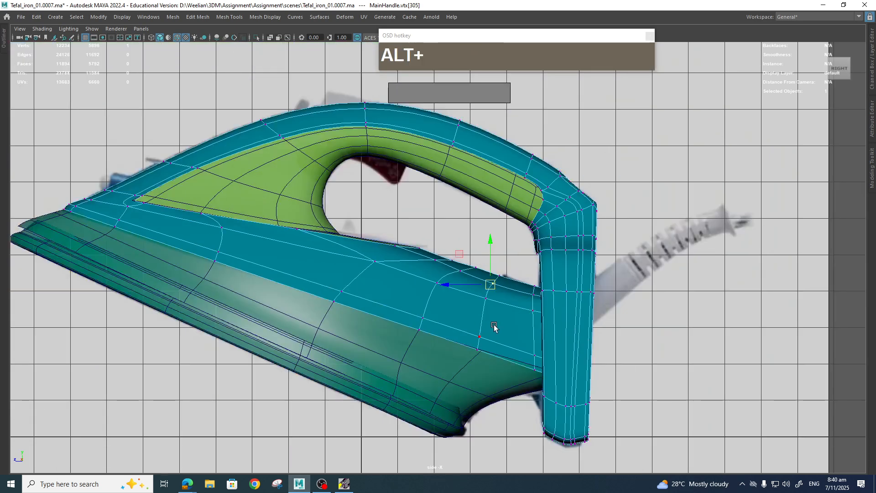
key("space")
left_click_drag(456, 319, 469, 303)
left_click_drag(530, 315, 505, 362, "alt")
key("space")
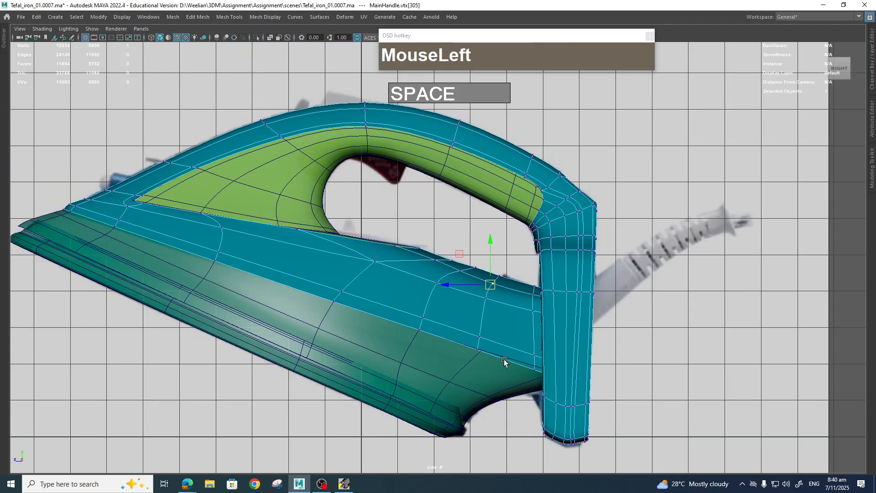
- Insert two supporting edge loops with Multi-Cut, one on each side of the body's lengthwise edge, and return to object selection
middle_click_drag(504, 362, 513, 336, "alt")
scroll(567, 339, "up", 2)
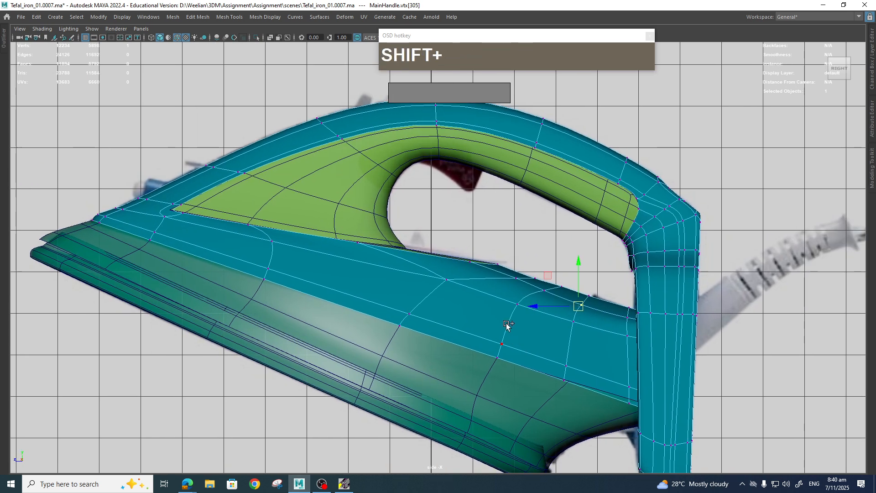
right_click(508, 325, "shift")
right_click_drag(508, 325, 460, 323, "shift")
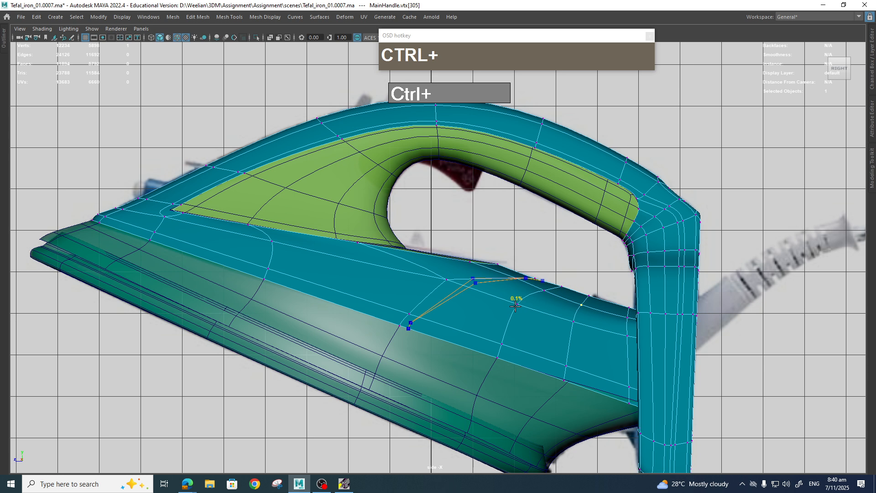
left_click(517, 307, "ctrl")
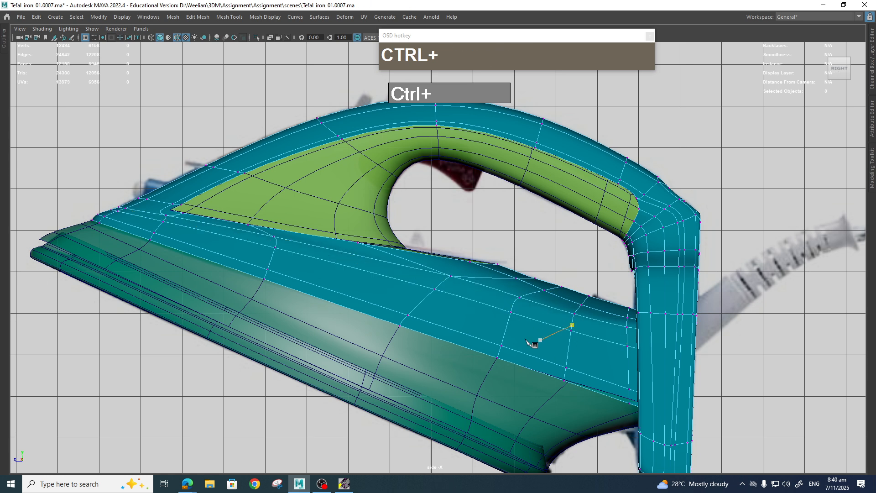
left_click(514, 303, "ctrl")
key("q")
right_click_drag(502, 240, 530, 279)
- Examine in perspective how the new edge loops run around the smoothed body toward the nose
left_click_drag(530, 278, 577, 311, "alt")
key("space")
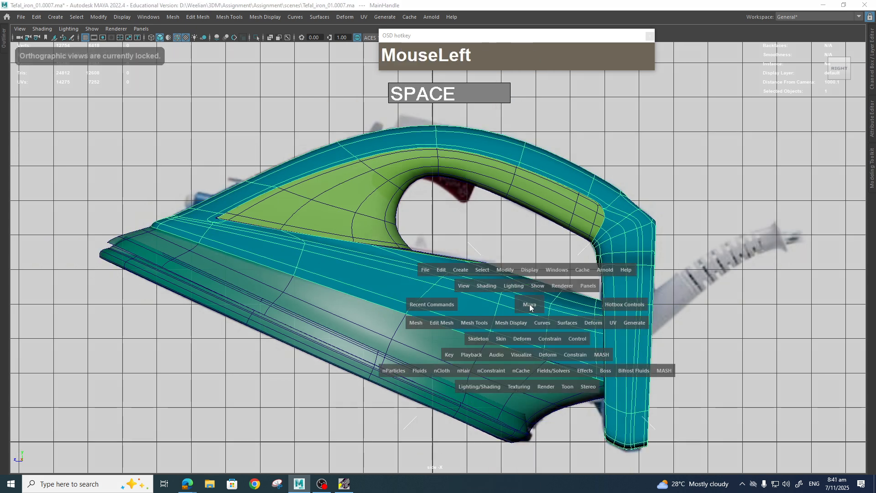
left_click_drag(540, 278, 511, 277)
left_click_drag(571, 283, 666, 401, "alt")
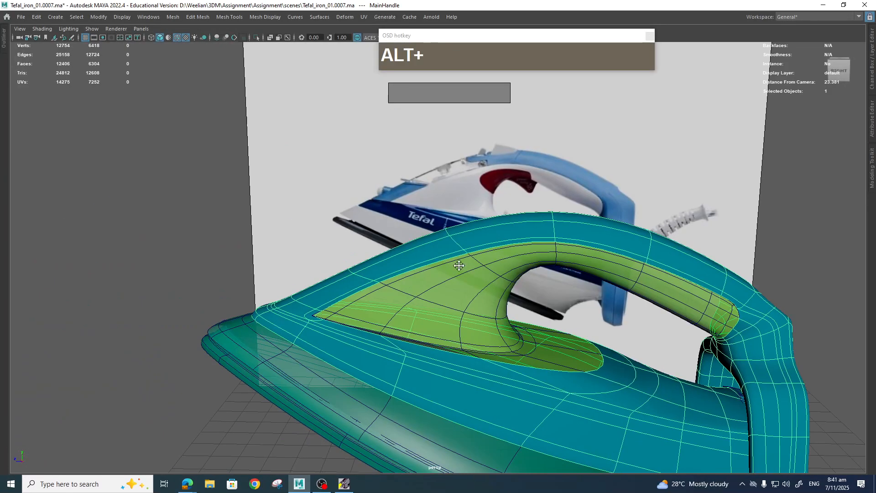
left_click_drag(466, 247, 478, 319, "alt")
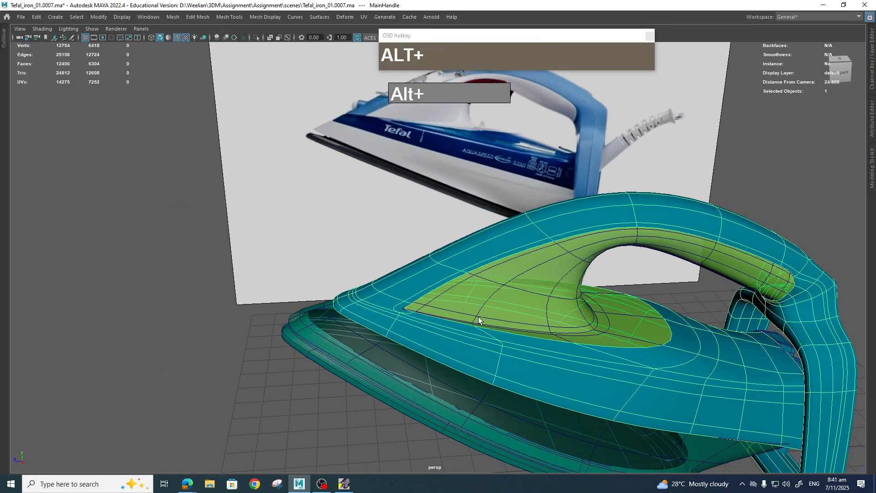
middle_click_drag(478, 319, 502, 328, "alt")
left_click_drag(502, 329, 586, 325, "alt")
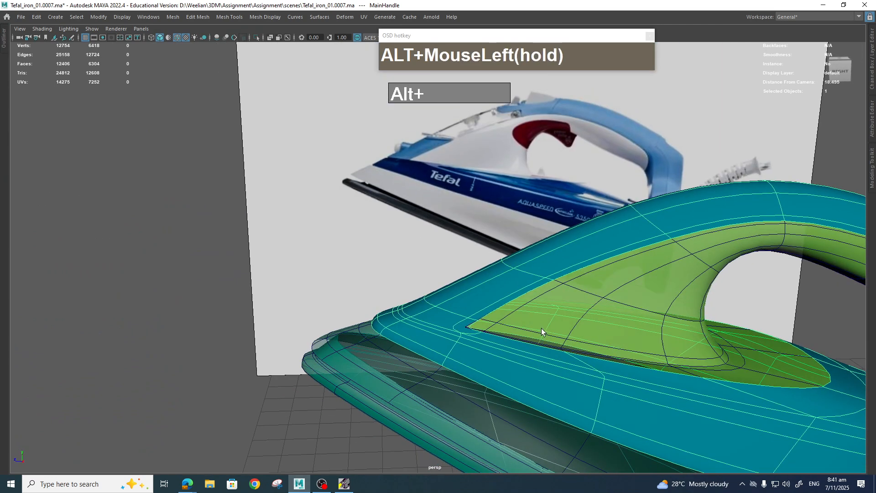
- In the side view, slide the three closely spaced nose vertices of the unsmoothed handle slightly backward along their edges, and dismiss the hotkey warning
key("space")
middle_click_drag(586, 325, 500, 324, "alt")
scroll(648, 322, "up", 2, "alt")
scroll(456, 307, "up", 3, "alt")
key("1")
scroll(512, 311, "up", 1, "alt")
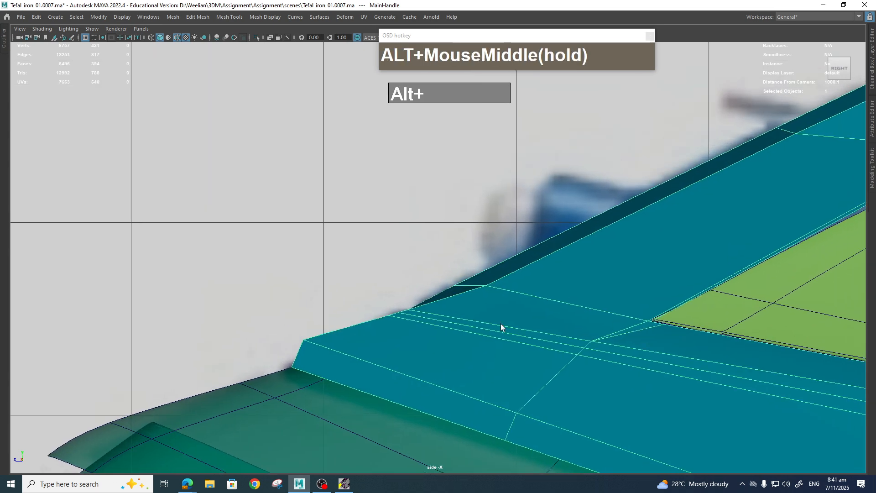
right_click_drag(391, 324, 360, 315)
left_click(389, 315)
left_click_drag(395, 306, 412, 317, "shift")
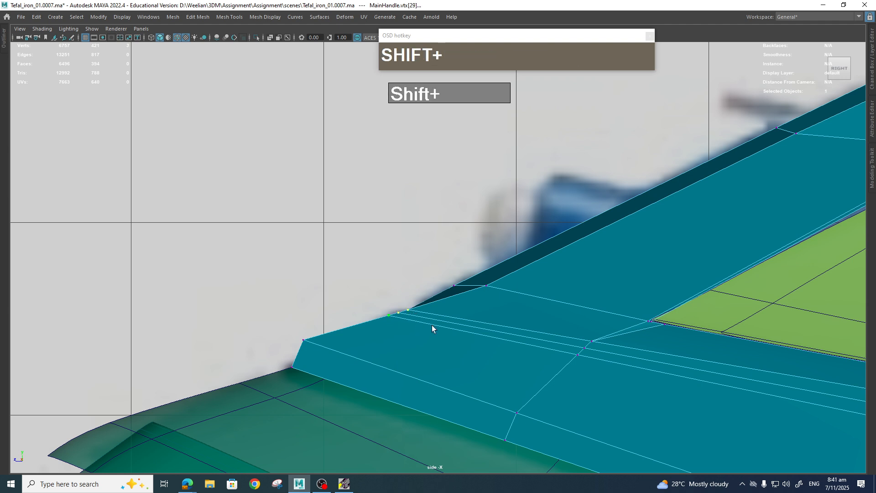
key("w")
middle_click_drag(407, 316, 414, 324, "ctrl+shift")
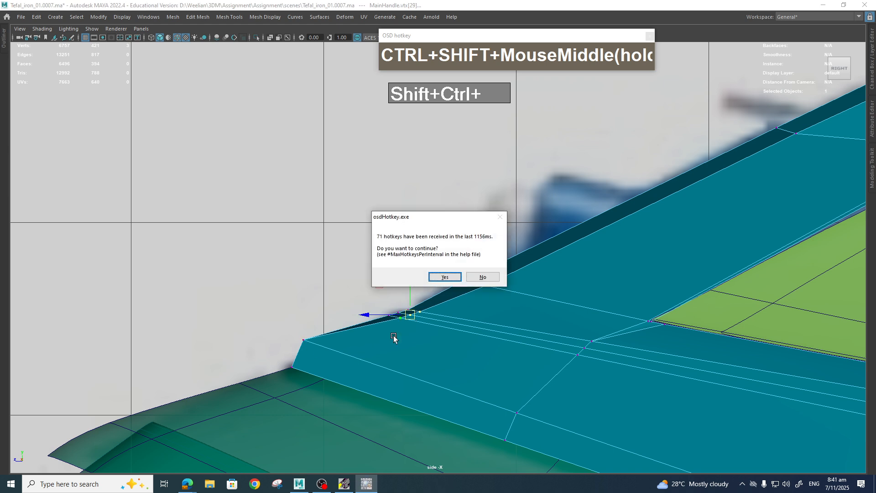
left_click(482, 277)
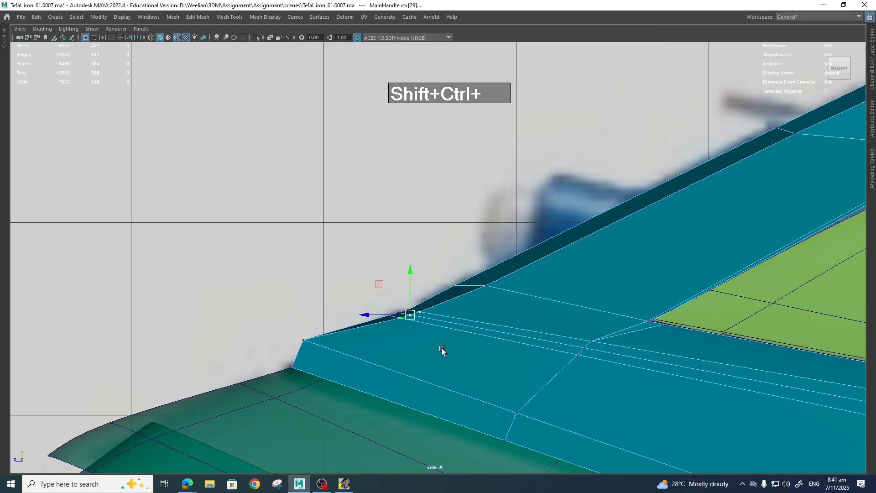
- Select the vertex behind the nose loops and examine the nose from above in perspective, both smoothed and unsmoothed
left_click(488, 287)
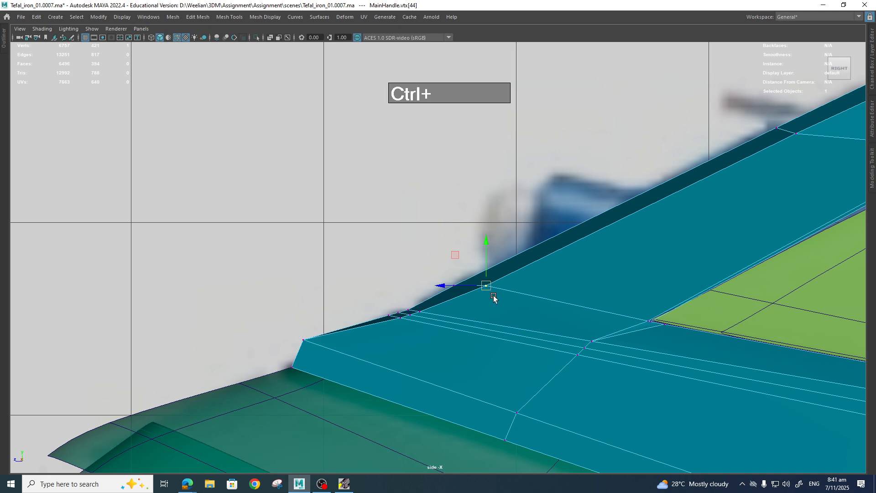
key("space")
left_click_drag(469, 329, 531, 338)
scroll(526, 341, "down", 4)
middle_click_drag(535, 328, 516, 273, "alt")
scroll(526, 313, "up", 5)
middle_click_drag(526, 313, 511, 298, "alt")
left_click_drag(510, 297, 562, 393, "alt")
scroll(529, 324, "down", 2)
key("3")
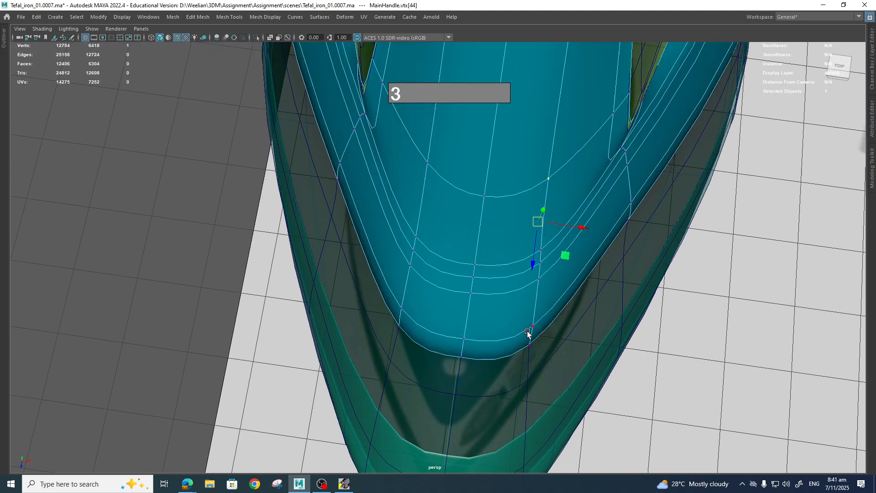
mouse_move(527, 327)
left_mouse_down("alt")
mouse_move(534, 339)
mouse_move(504, 334)
mouse_move(528, 336)
left_mouse_up("alt")
key("1")
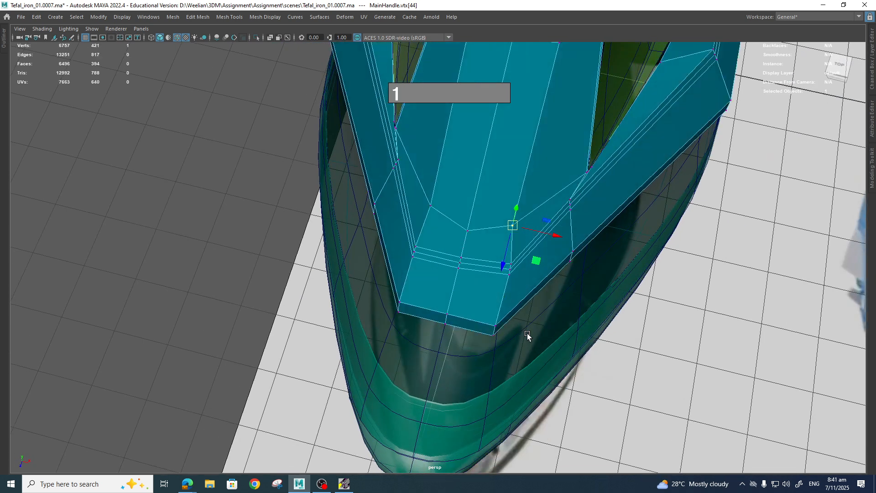
left_click_drag(481, 313, 511, 322)
key("ctrl+z")
key("ctrl+z")
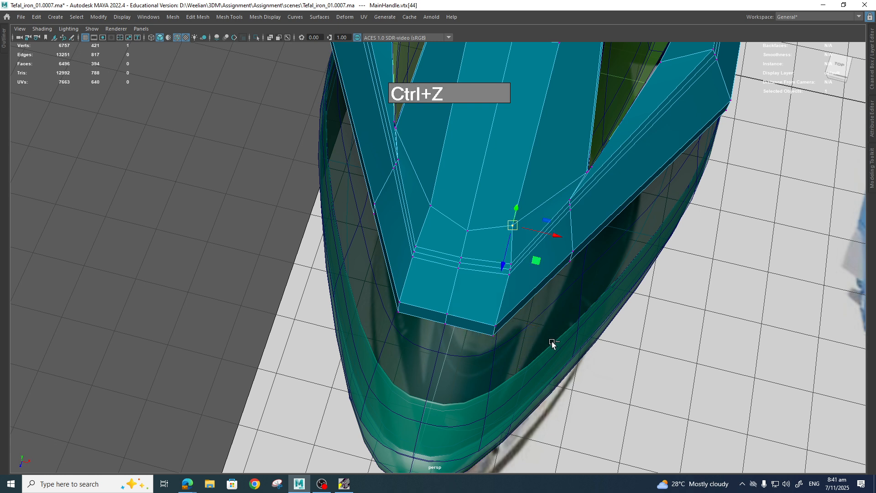
- Undo the recent nose vertex slides and the supporting edge loops on the handle's side
key("ctrl+z")
key("ctrl+z")
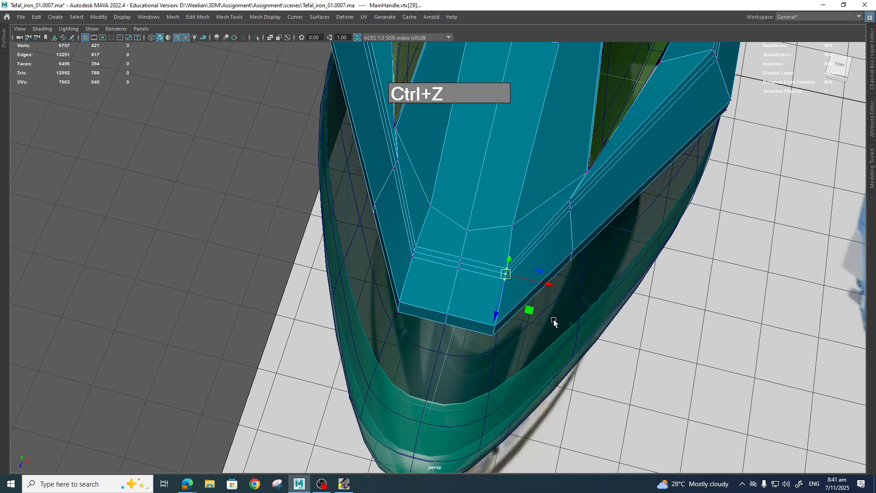
left_click_drag(554, 322, 532, 330, "alt")
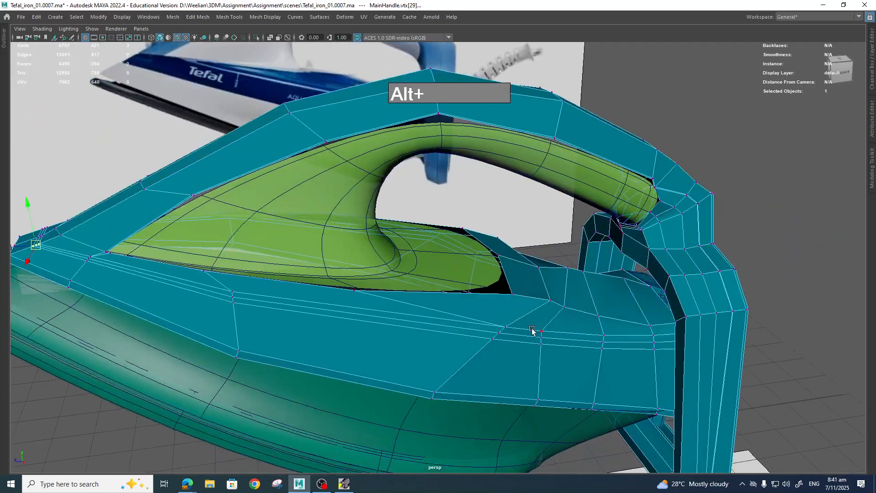
key("z")
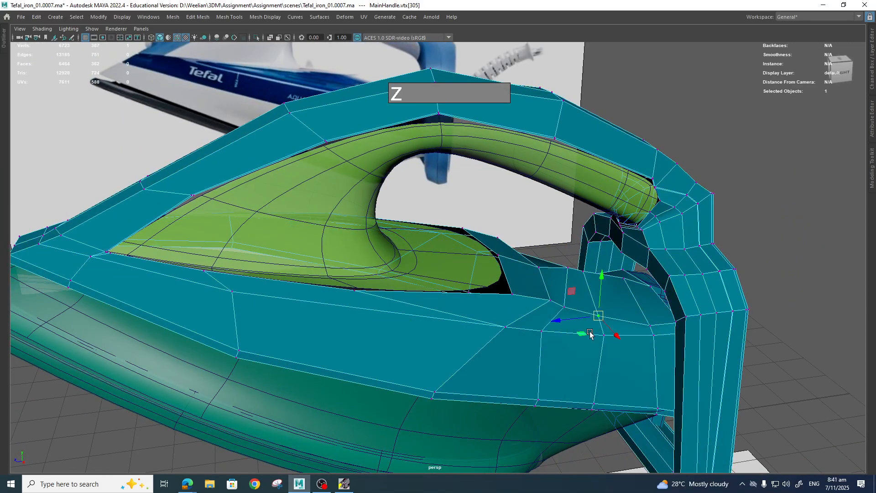
- Undo the earlier vertex and edge adjustments on the rear part of the handle, back to the whole-object selection
key("z")
key("z")
key("z")
key("z")
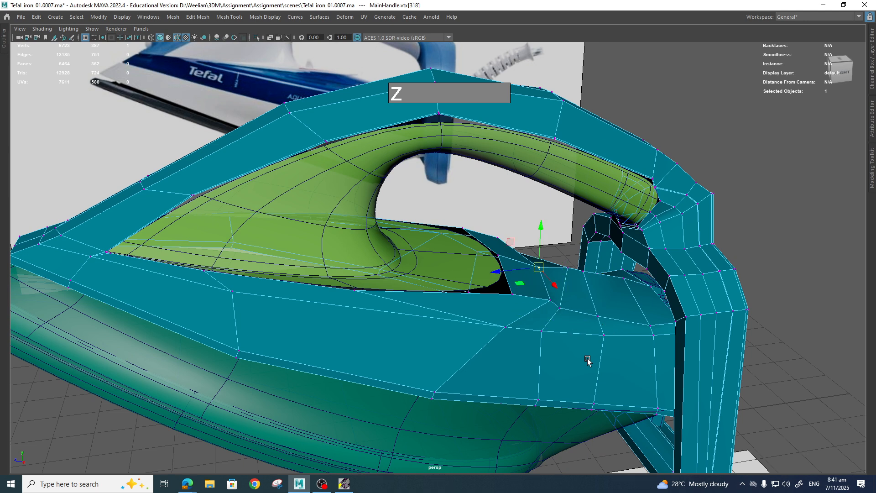
key("z")
key("z")
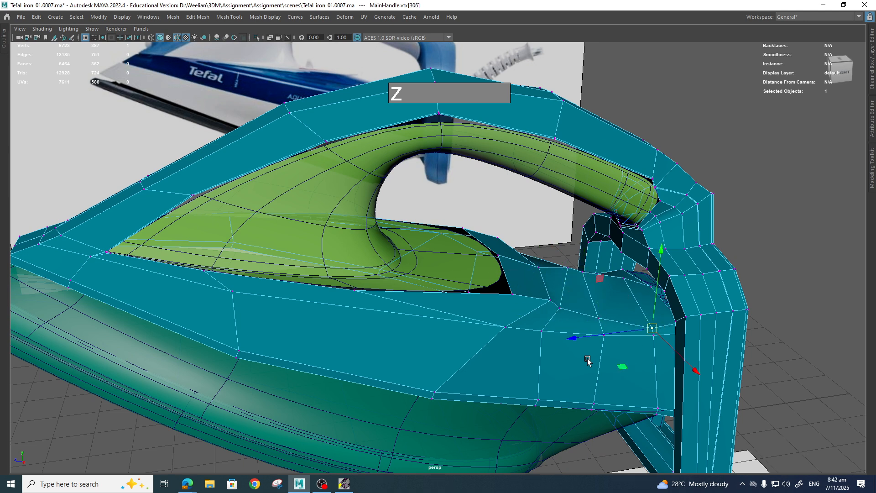
key("z")
key("z")
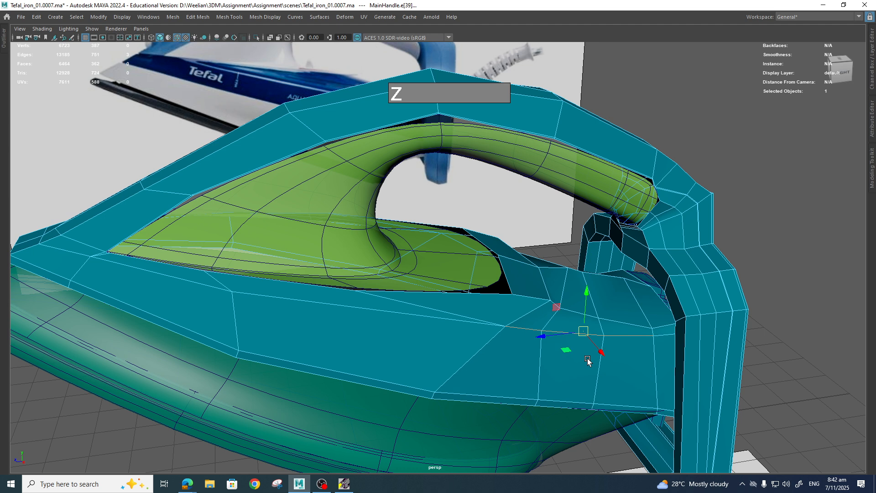
key("z")
key("z")
key("z")
key("z")
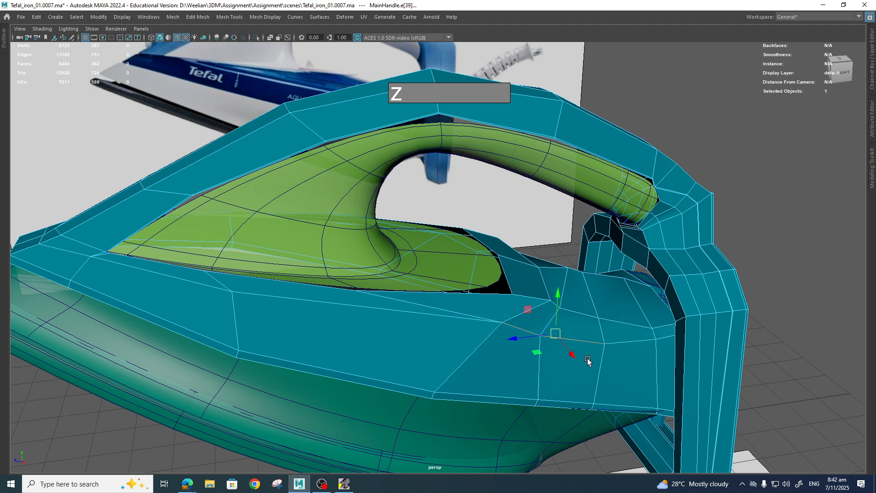
key("z")
key("z")
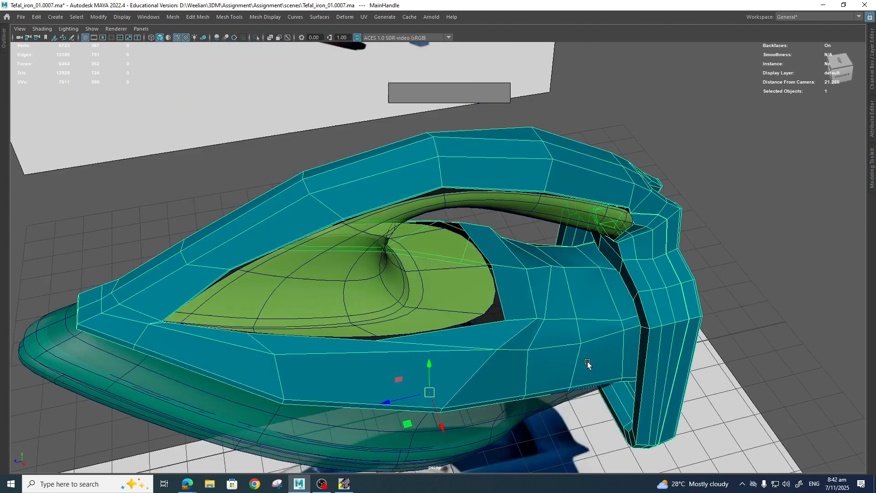
- Switch the main handle to edge editing and turn on Object X symmetry
left_click_drag(587, 361, 537, 344, "alt")
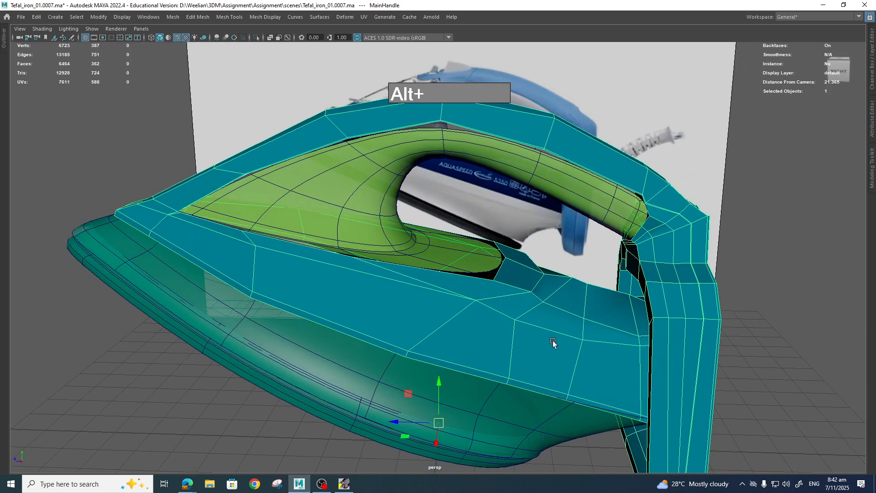
right_click_drag(553, 342, 559, 328)
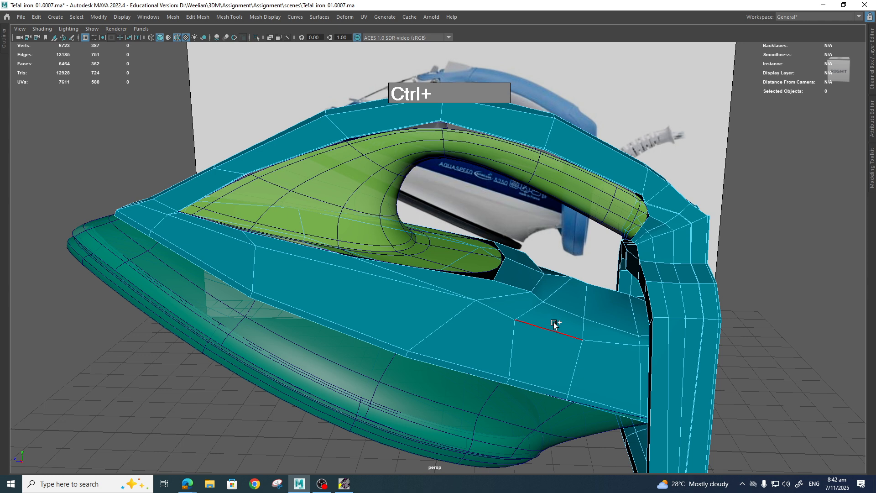
right_click_drag(554, 325, 550, 279, "ctrl+shift")
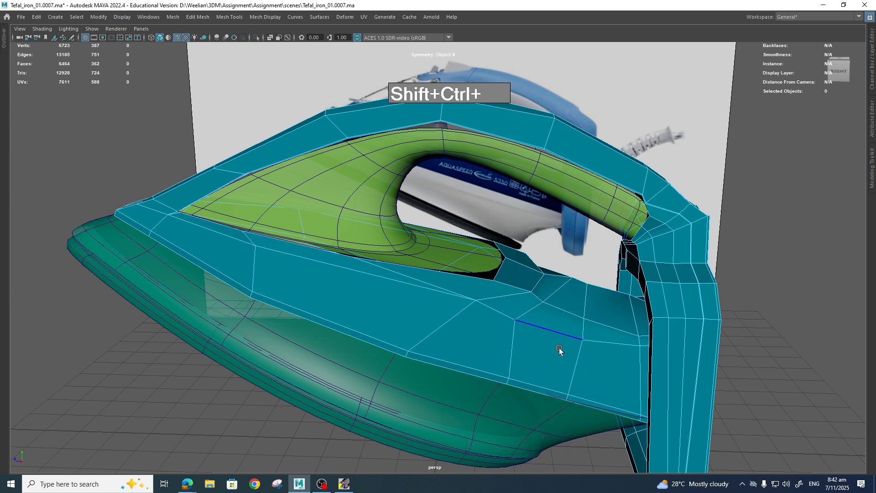
- Select the four lengthwise edges along the rear side of the handle up to the upright frame, and return to the side view
left_click_drag(560, 347, 601, 390, "alt")
scroll(595, 352, "up", 3)
scroll(531, 306, "up", 5)
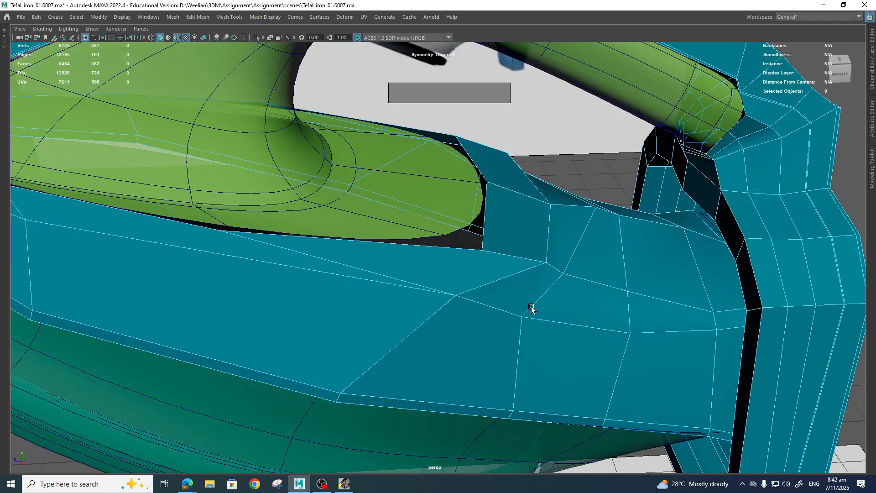
left_click(575, 326)
left_click(575, 325, "shift")
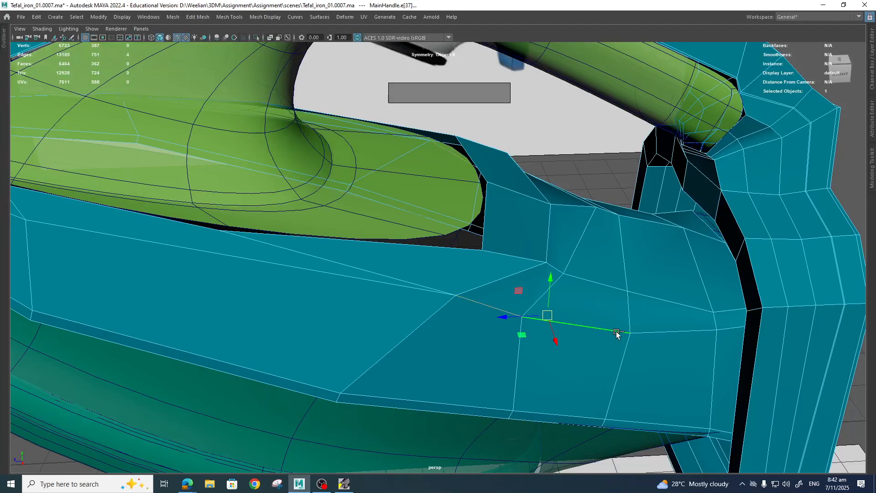
left_click(647, 332, "shift")
key("space")
left_click_drag(627, 347, 665, 348)
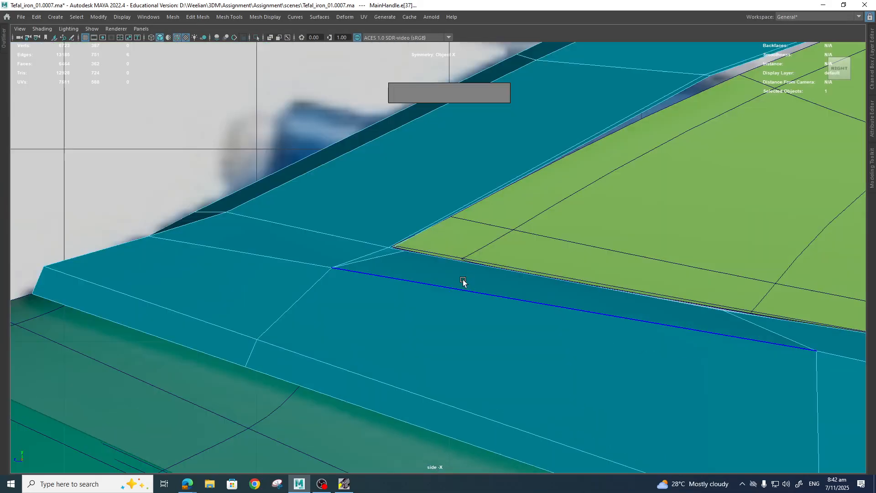
scroll(421, 289, "up", 5)
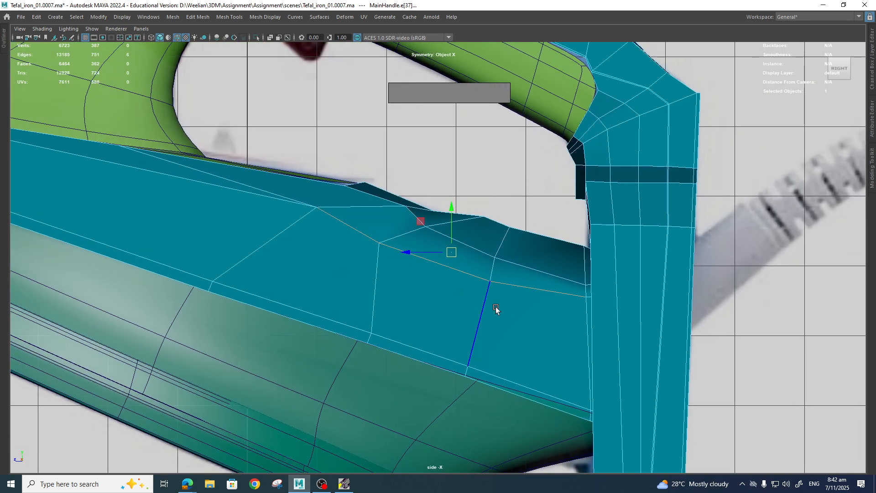
middle_click_drag(496, 307, 502, 312, "alt")
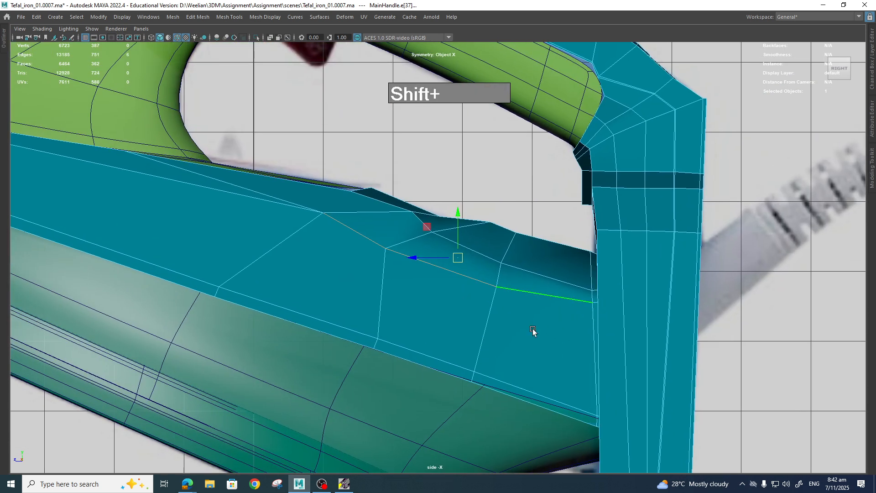
key("space")
left_click_drag(534, 329, 578, 318)
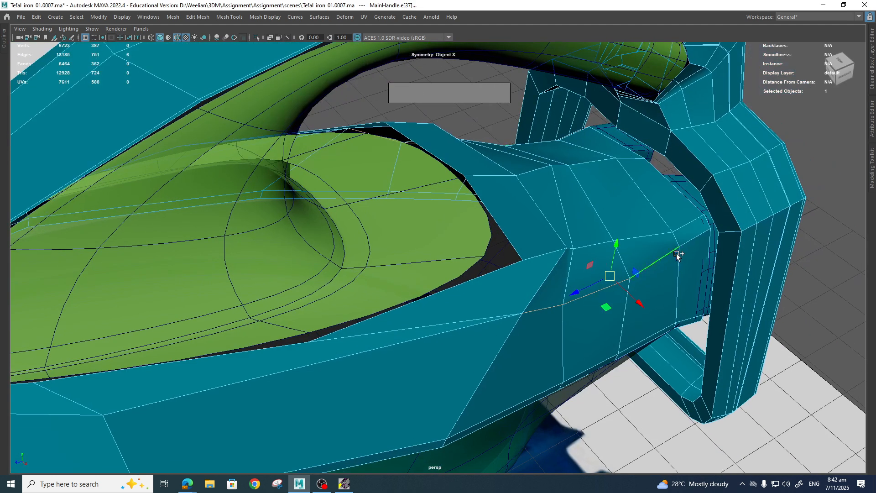
left_click(688, 247, "shift")
key("space")
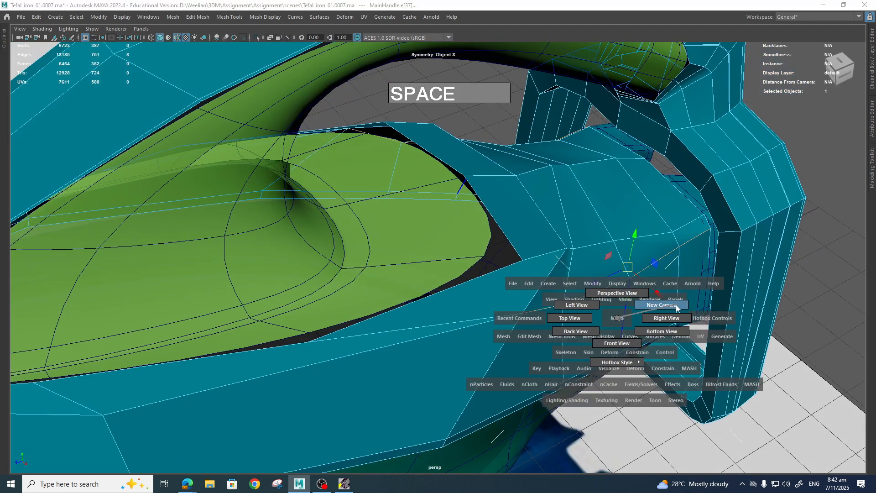
left_click_drag(677, 308, 666, 319)
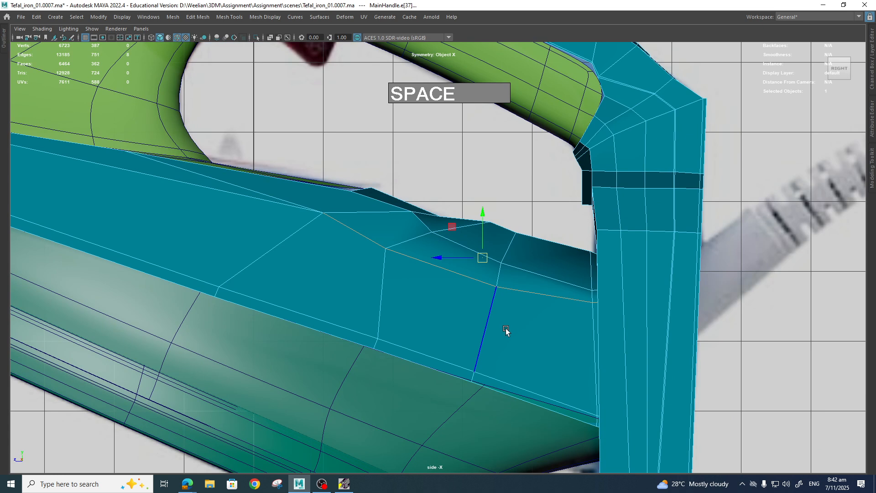
- Scale the selected edges flat vertically and rotate them to slope down toward the rear, roughly parallel to the handle's lower edge
key("r")
left_click_drag(482, 215, 494, 259)
key("e")
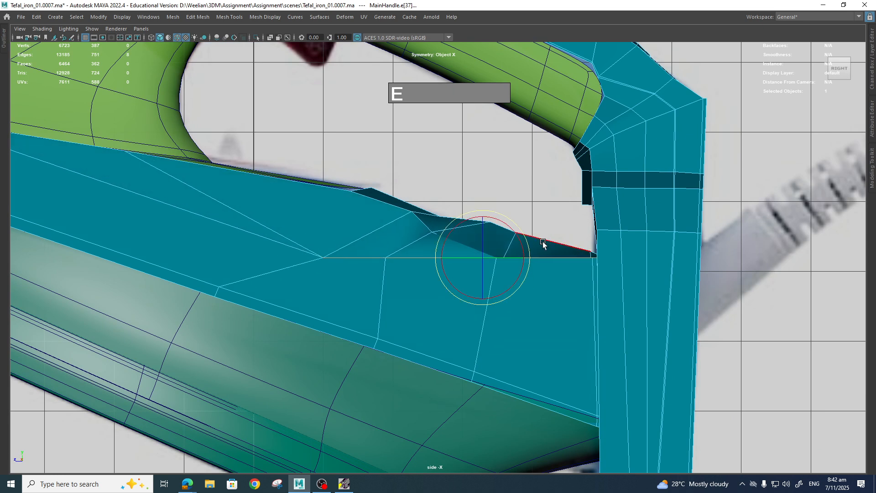
key("equal")
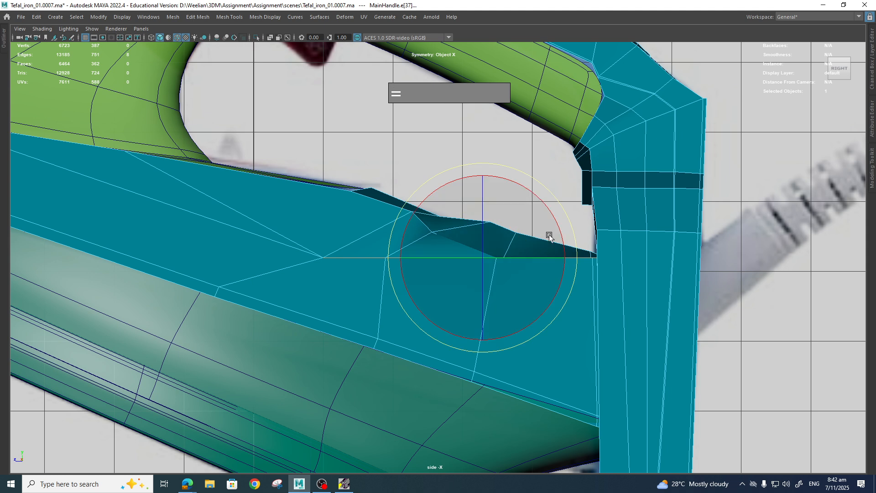
left_click_drag(574, 240, 577, 269)
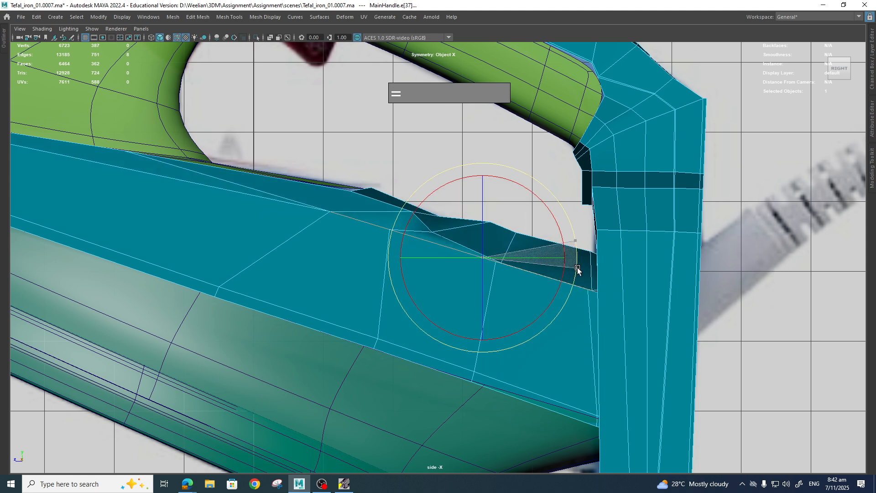
- Move the straightened edge line slightly down and check its shape on both sides in perspective
key("w")
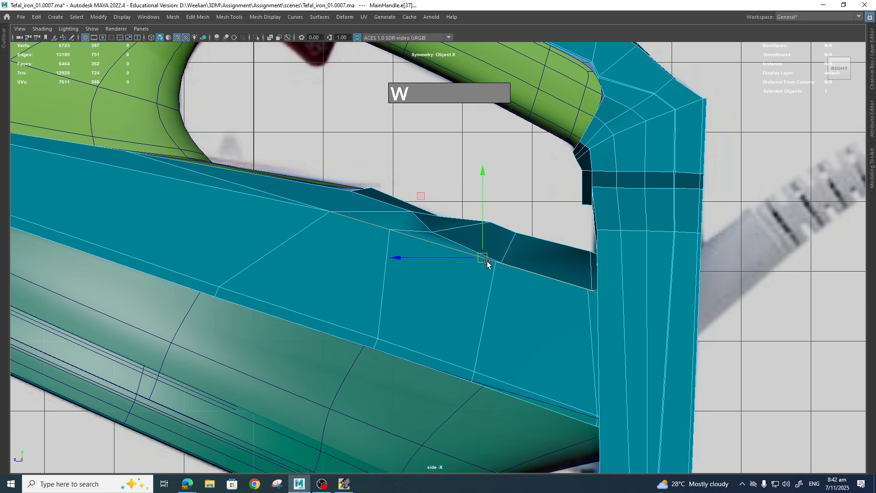
left_click_drag(487, 263, 483, 275)
key("space")
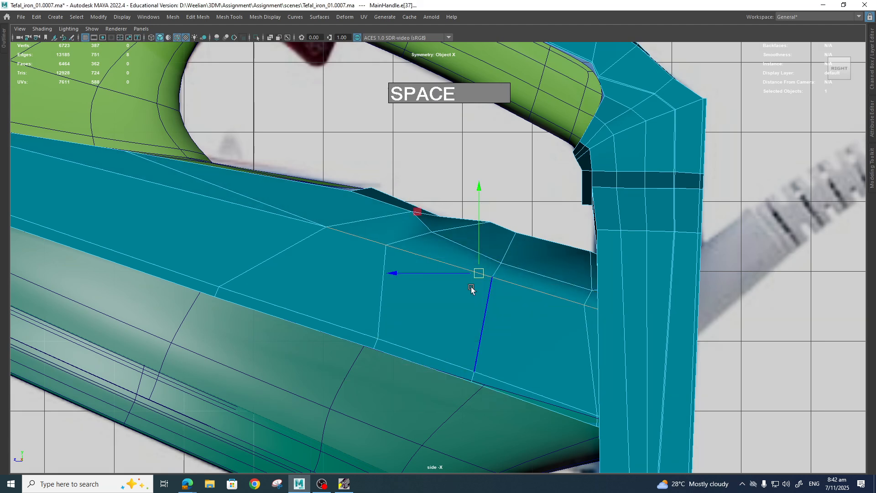
left_click_drag(467, 313, 609, 280)
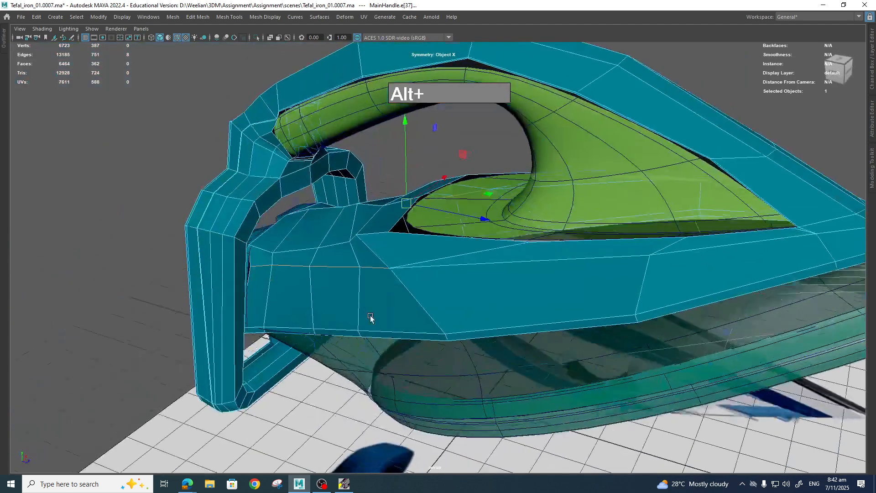
mouse_move(370, 318)
left_mouse_down("alt")
mouse_move(336, 344)
mouse_move(324, 333)
mouse_move(380, 318)
mouse_move(244, 317)
mouse_move(182, 303)
mouse_move(371, 319)
left_mouse_up("alt")
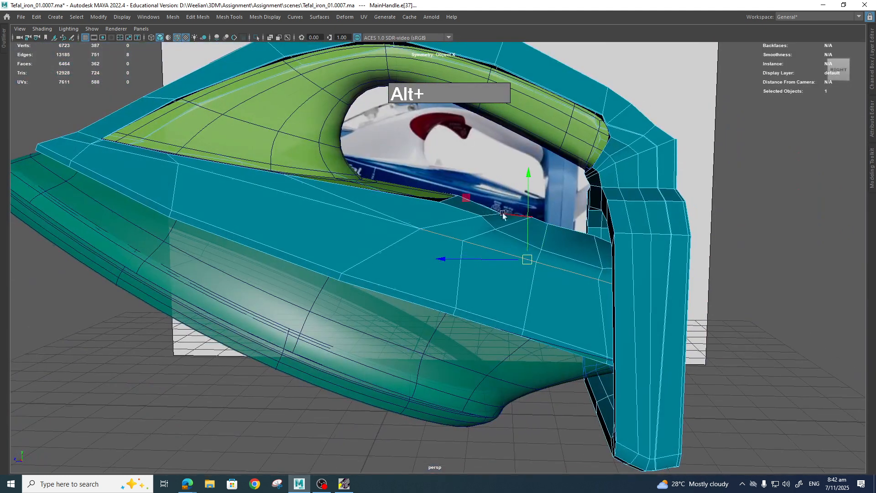
- In the side view, nudge the straightened edges and shift the vertex on the upper contour above them slightly backward
key("space")
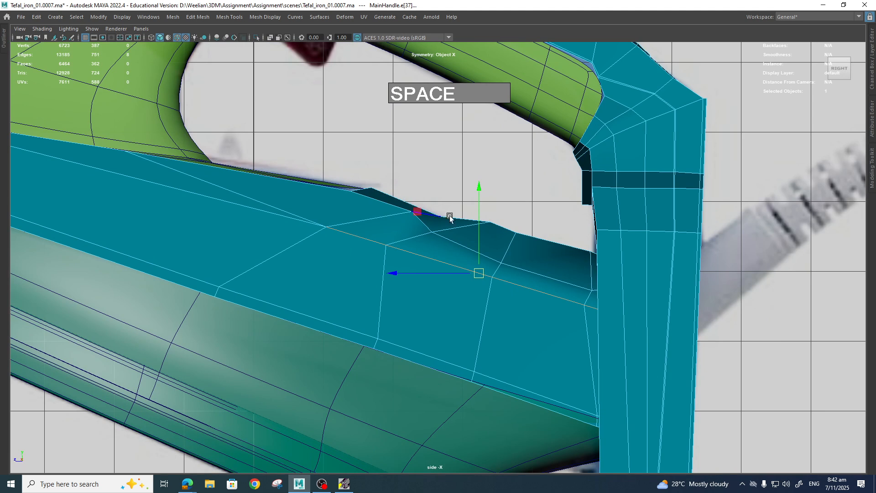
middle_click_drag(421, 213, 419, 215)
right_click_drag(516, 248, 530, 232)
middle_click_drag(449, 177, 454, 174)
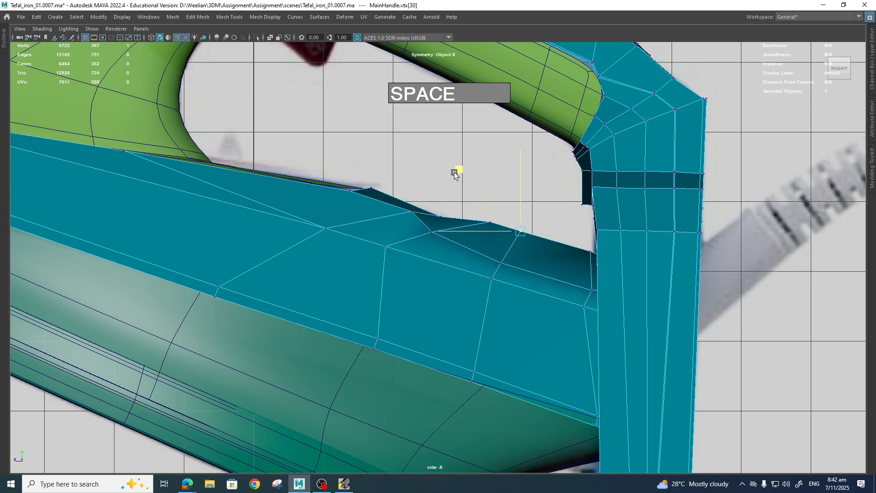
- Slide the short edge at the side of the handle's nose tip slightly backward along the adjoining edges
scroll(470, 194, "down", 3)
middle_click_drag(401, 280, 592, 307, "alt")
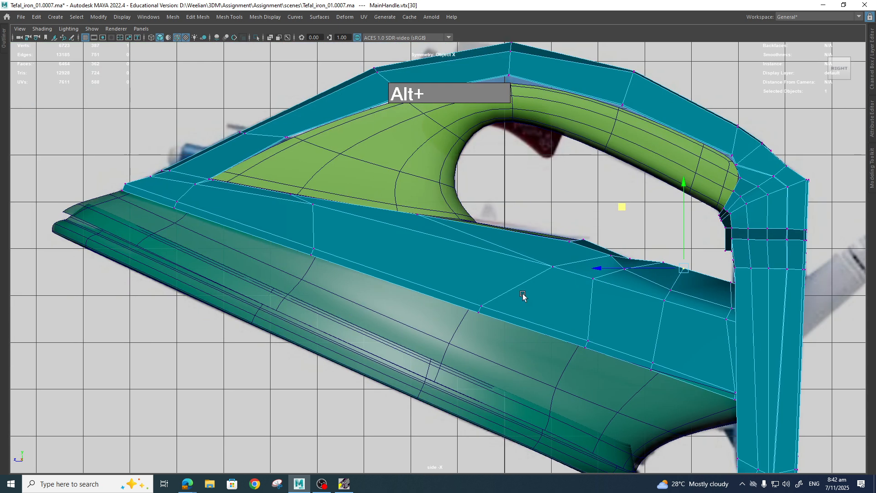
right_click_drag(522, 294, 269, 274, "alt")
right_click_drag(266, 245, 272, 206)
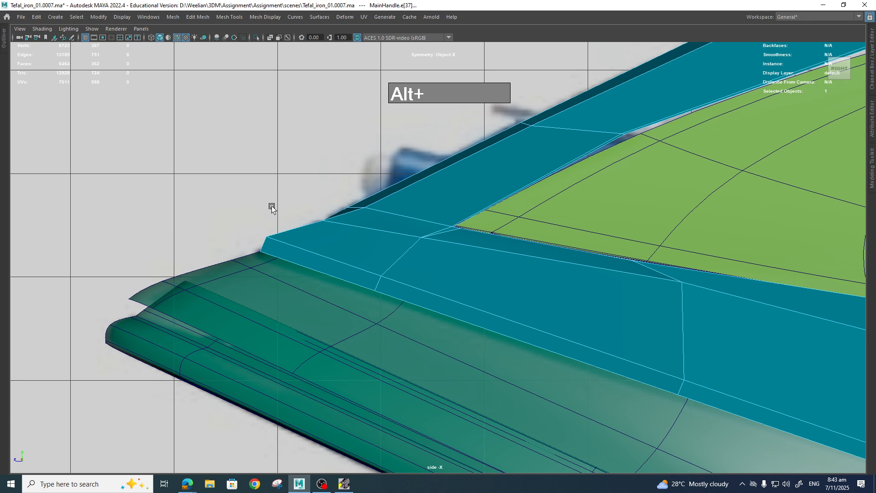
left_click(275, 228)
right_click(274, 228)
left_click(273, 250)
left_click_drag(264, 249, 273, 252, "ctrl+shift")
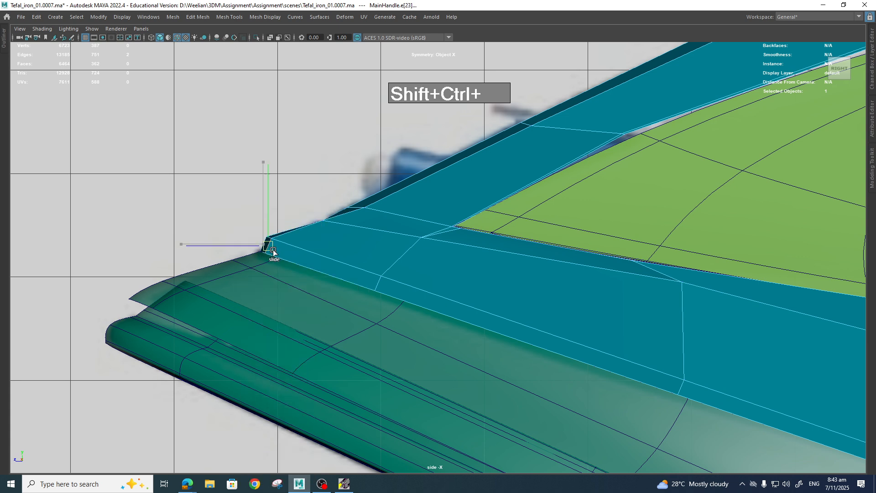
- Slide the upper vertex behind the nose tip and the side vertex before the opening's front corner slightly backward along their edges
right_click_drag(327, 231, 279, 233)
left_click(331, 226)
left_click_drag(330, 226, 333, 230, "ctrl+shift")
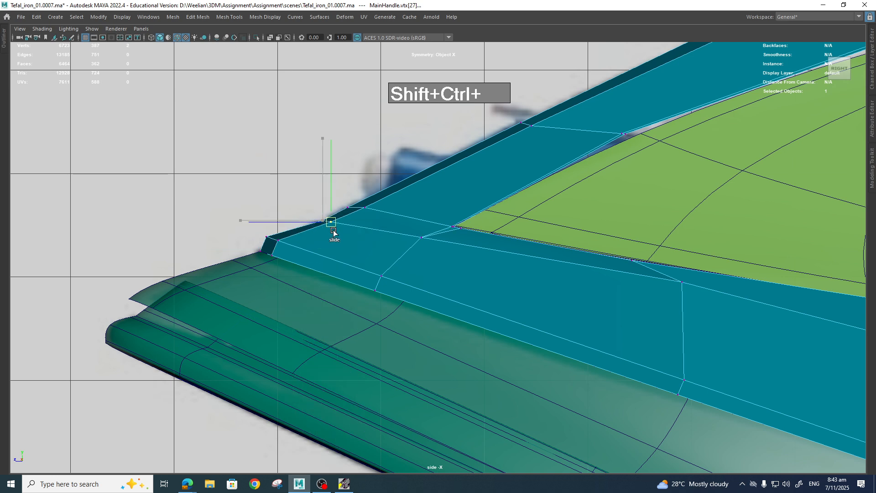
scroll(616, 280, "down", 3)
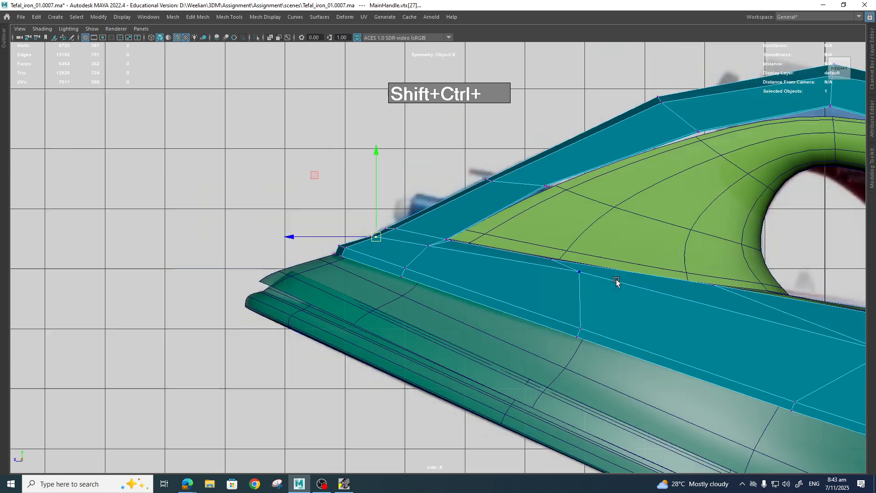
scroll(541, 276, "up", 2)
left_click(429, 244)
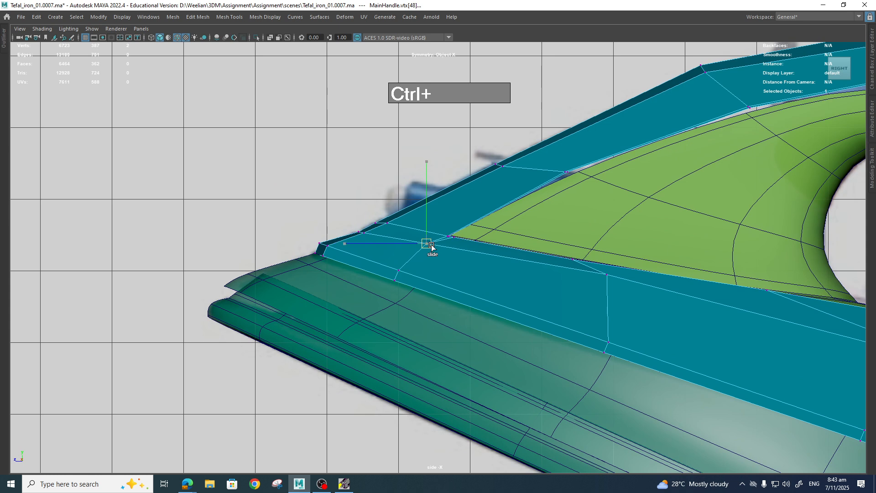
left_click_drag(431, 247, 439, 249, "ctrl+shift")
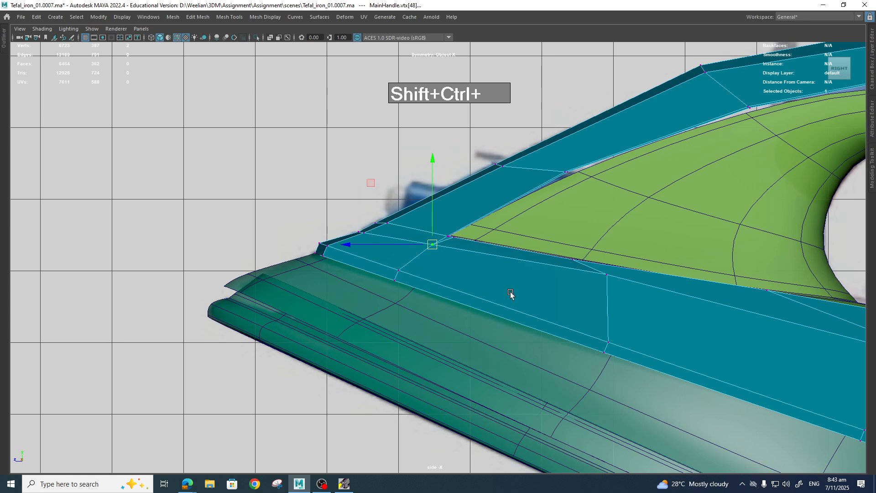
- With smooth preview on, insert two lengthwise edge loops along the side of the main handle in the perspective view
key("3")
scroll(504, 284, "down", 5)
key("space")
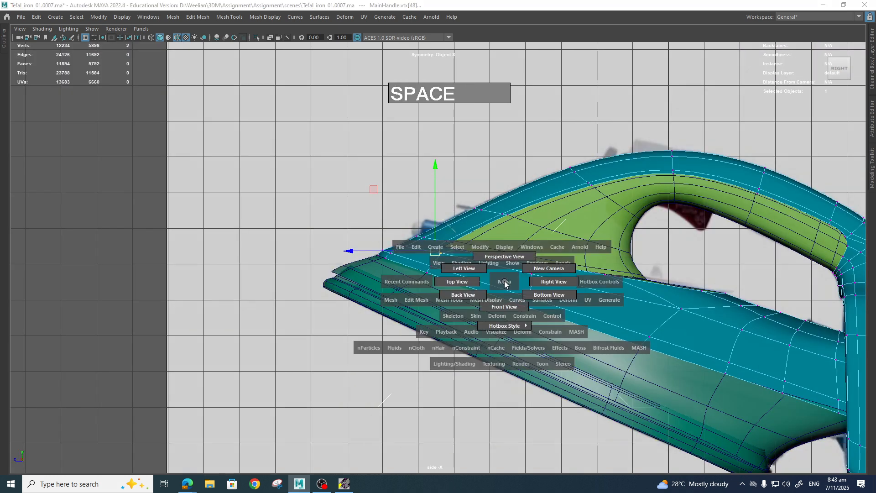
left_click_drag(505, 283, 587, 256)
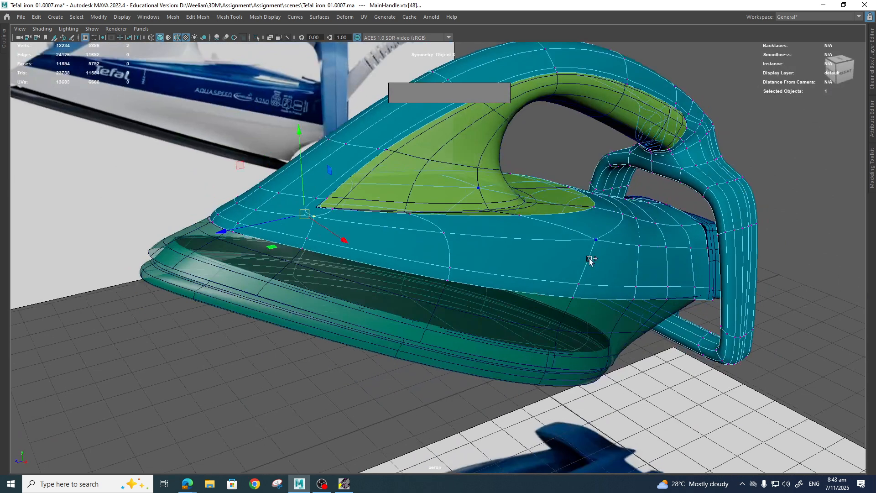
right_click_drag(590, 258, 540, 259, "shift")
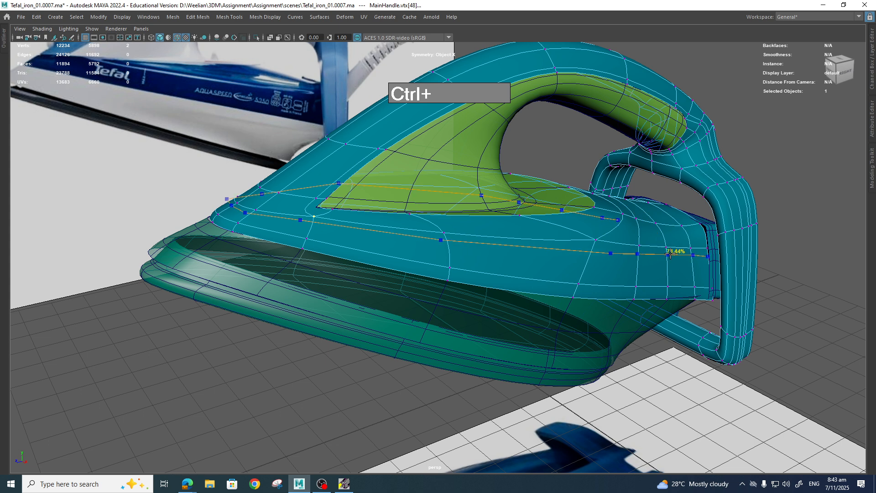
left_click(667, 248)
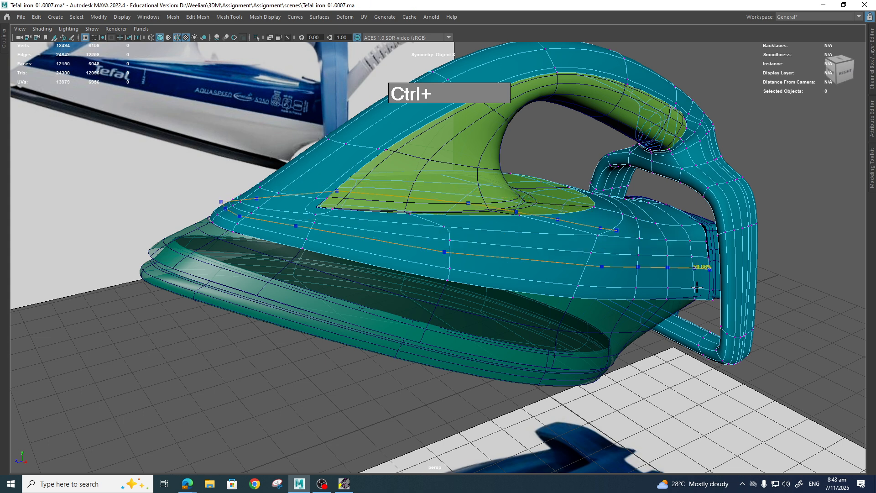
left_click(637, 246)
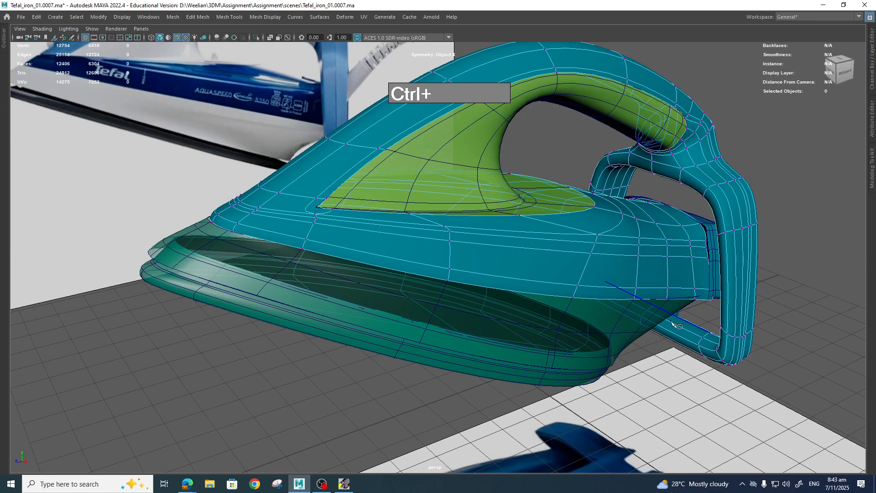
- Select the row of upper side edges behind the green insert and flatten it vertically in the right view
right_click_drag(588, 230, 628, 243)
left_click_drag(627, 243, 528, 316, "alt")
right_click_drag(530, 285, 525, 209)
double_click(516, 310)
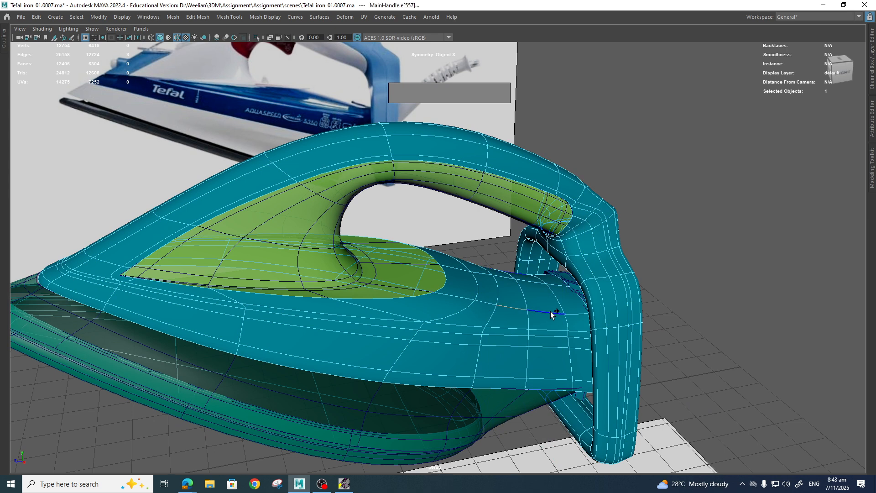
scroll(556, 339, "down", 5)
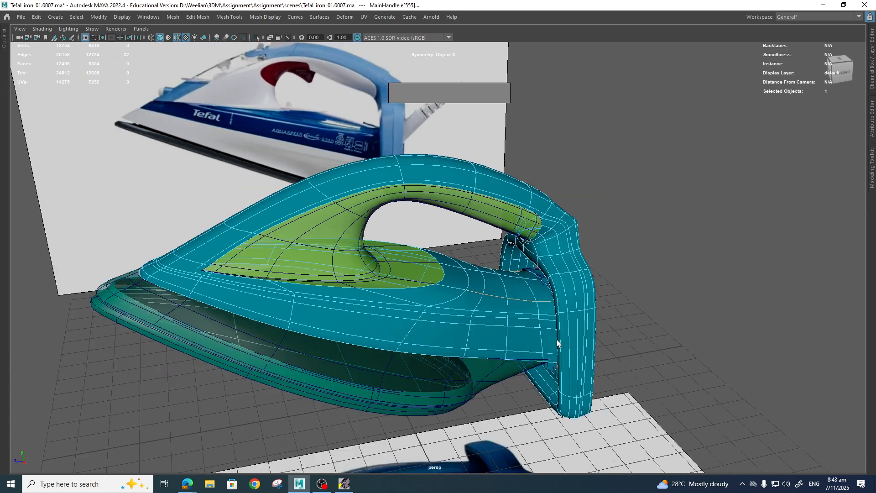
left_click_drag(558, 341, 477, 311, "alt")
scroll(475, 310, "up", 5)
key("space")
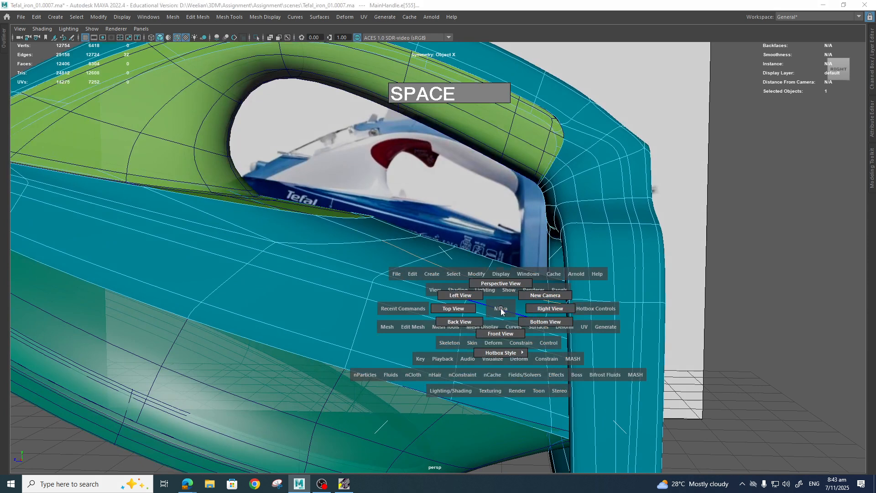
left_click_drag(515, 332, 559, 340)
scroll(480, 319, "up", 4)
scroll(501, 327, "up", 2)
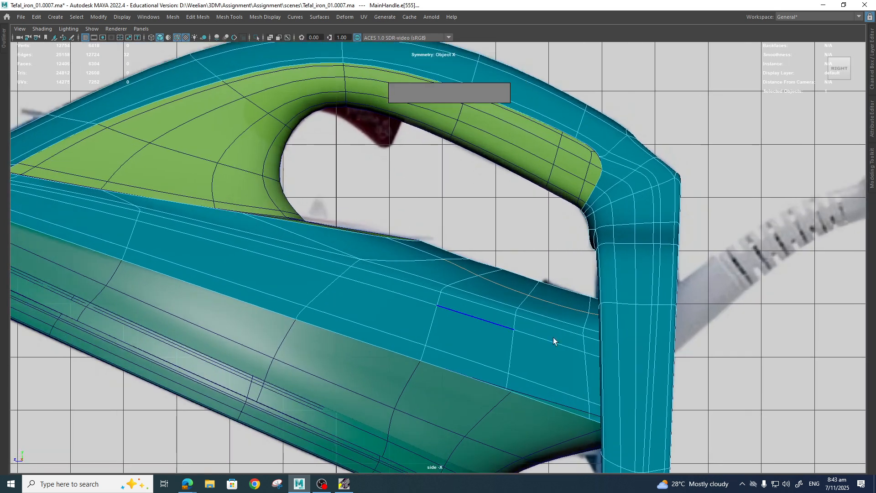
middle_click_drag(553, 337, 449, 304, "alt")
key("r")
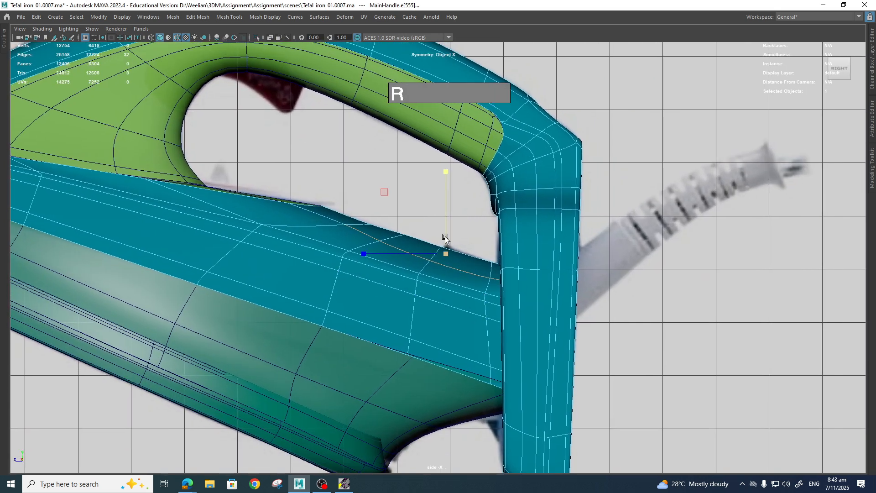
left_click_drag(447, 193, 447, 262)
- Rotate the flattened edge row to follow the body's downward slope and lower it slightly
key("e")
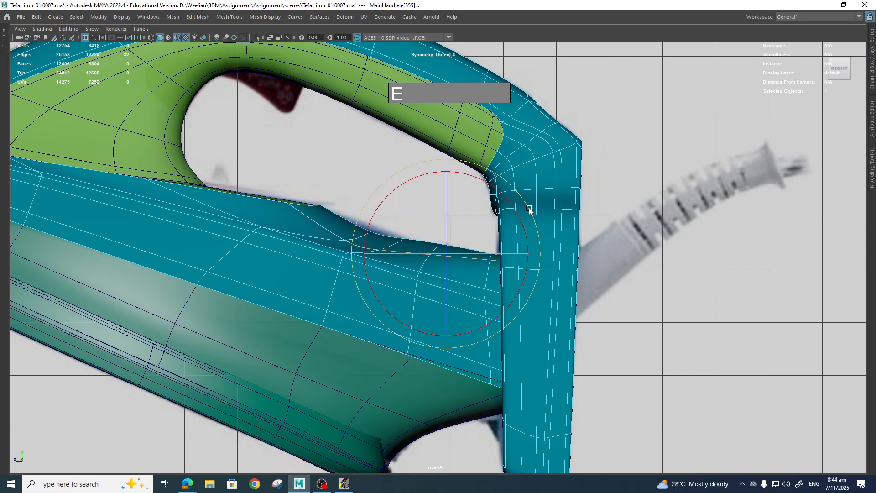
left_click_drag(529, 209, 537, 236)
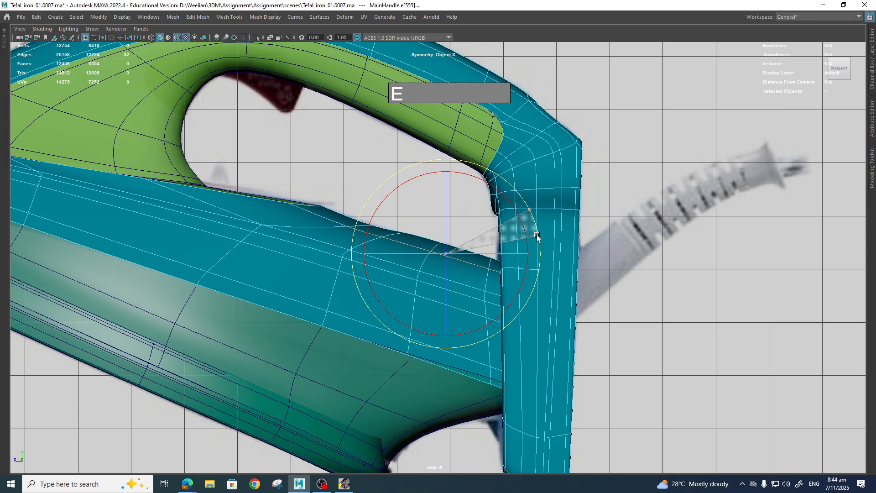
key("w")
left_click_drag(445, 254, 444, 265)
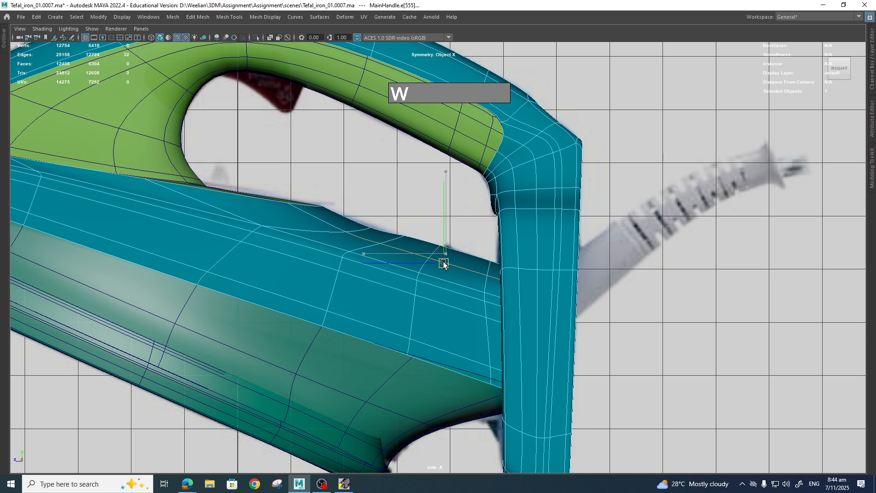
- In perspective, straighten the same edge row across the handle's width and slide it slightly along the adjoining edges
key("space")
left_click_drag(455, 287, 576, 296)
key("e")
key("r")
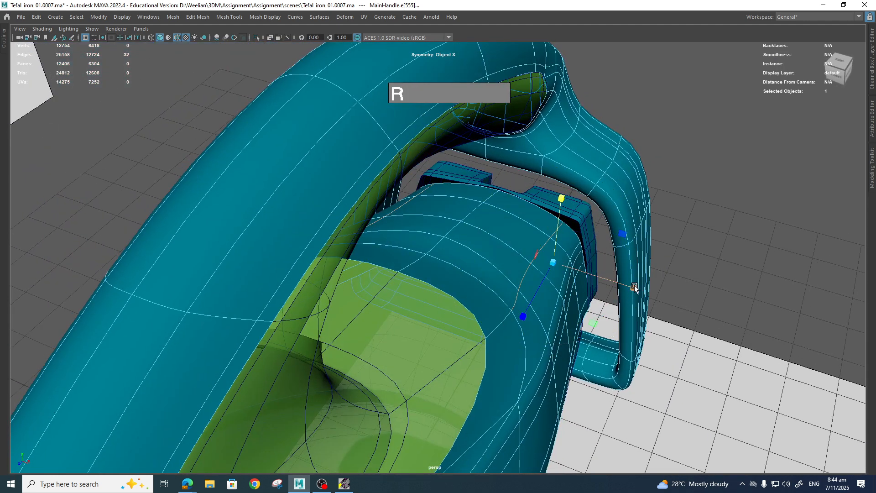
left_click_drag(634, 287, 552, 259)
left_click_drag(659, 327, 630, 301, "alt")
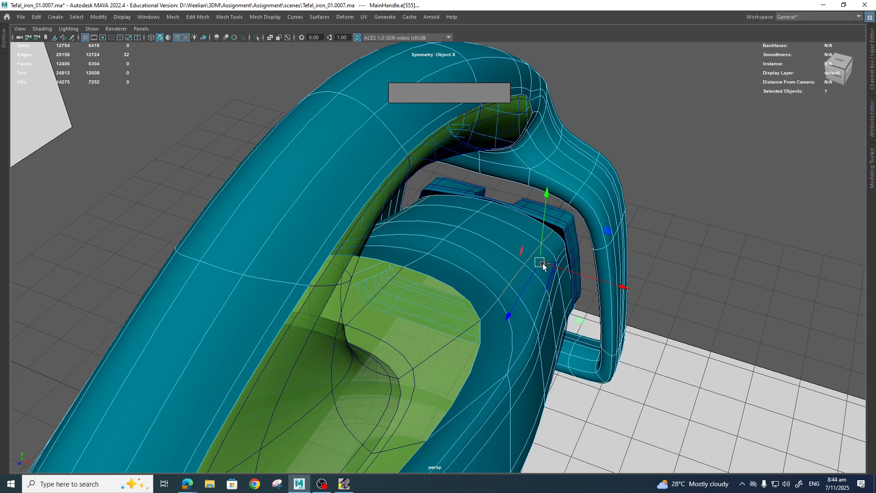
left_click_drag(541, 269, 554, 292, "ctrl+shift")
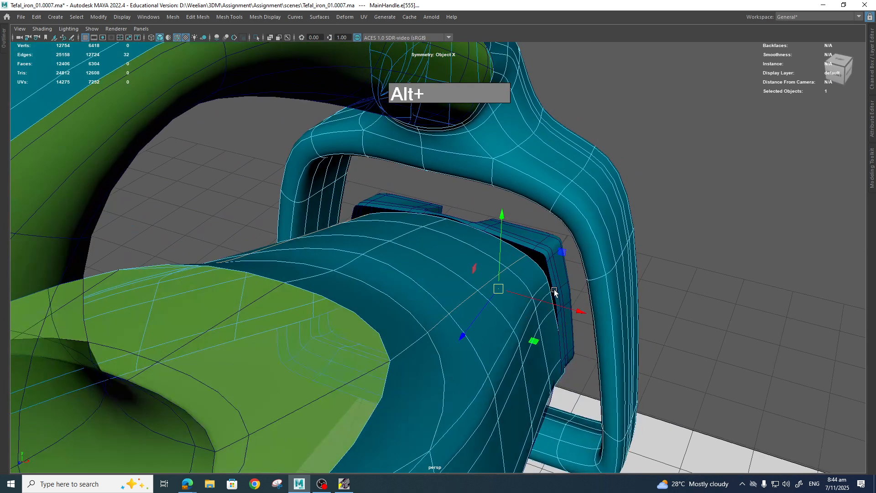
left_click_drag(550, 253, 549, 299, "alt")
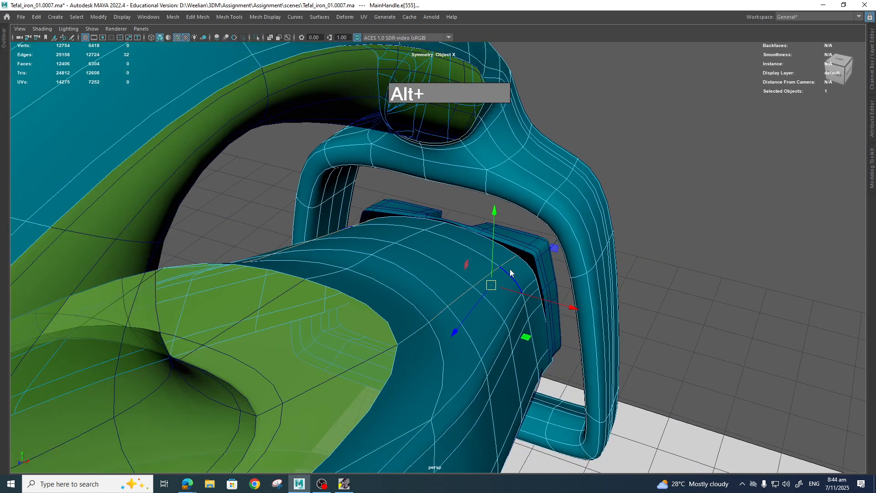
- Select the cable section's edge loop at its upper side corner and slide it down the side to round the corner
right_click_drag(510, 273, 553, 219)
left_click_drag(554, 326, 565, 278, "alt")
left_click(574, 269)
right_click_drag(583, 263, 540, 241)
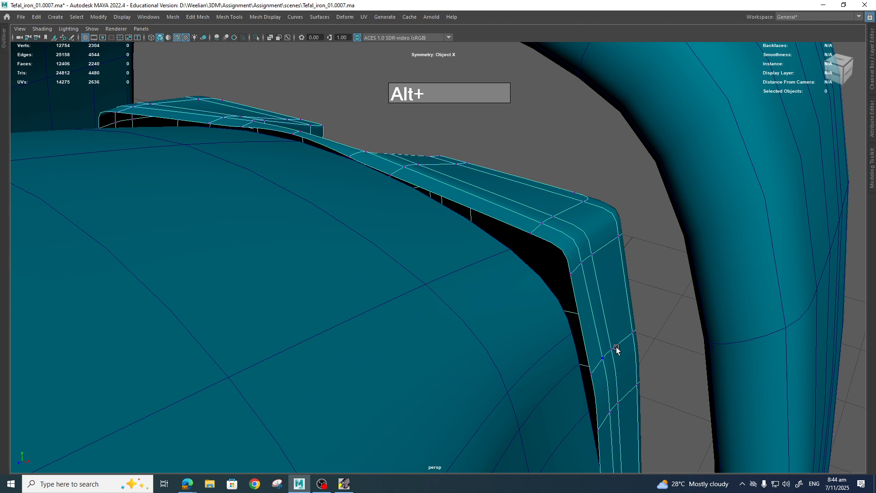
right_click_drag(604, 250, 602, 218)
double_click(601, 251)
left_click_drag(601, 250, 632, 285, "alt")
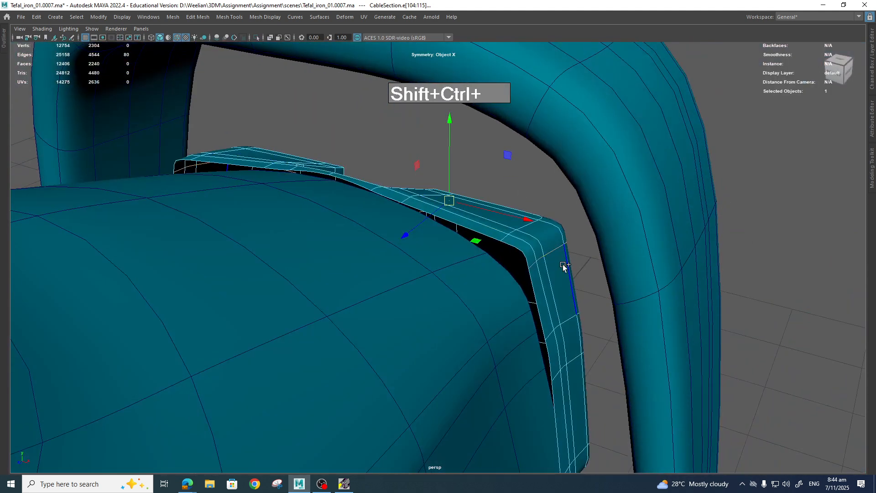
middle_click_drag(449, 201, 505, 366, "ctrl+shift")
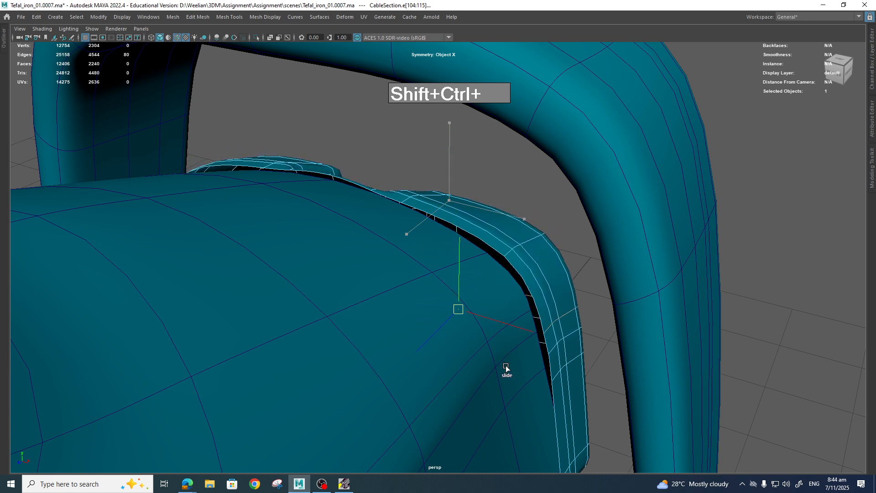
- Slide the side vertex on the main handle's rear rim slightly upward beside the gap to the cable section
left_click_drag(554, 261, 507, 301, "alt")
right_click_drag(486, 268, 456, 234)
left_click(512, 283)
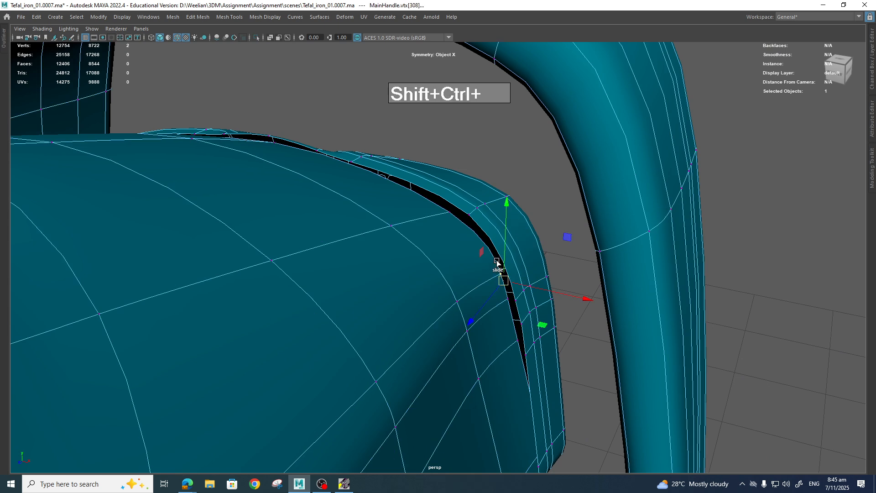
left_click_drag(503, 277, 504, 279, "ctrl+shift")
left_click_drag(505, 244, 503, 234, "ctrl+shift")
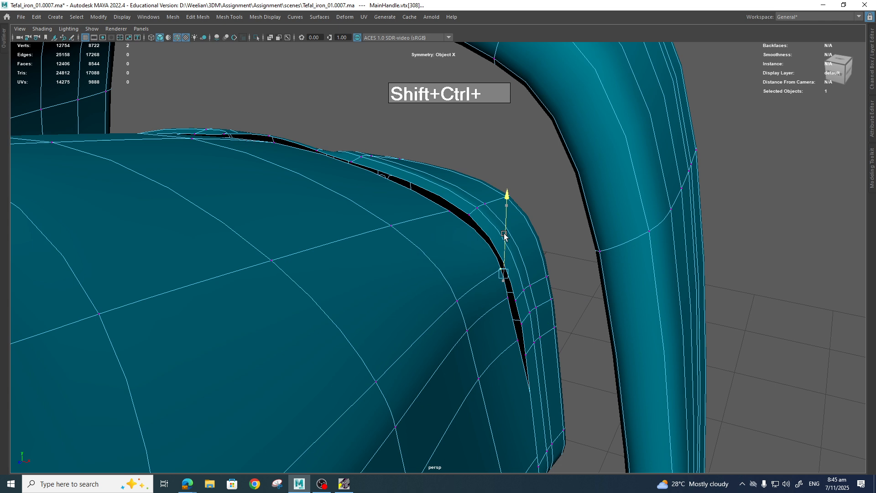
left_click_drag(529, 312, 462, 259, "alt")
left_click_drag(464, 321, 444, 289, "alt")
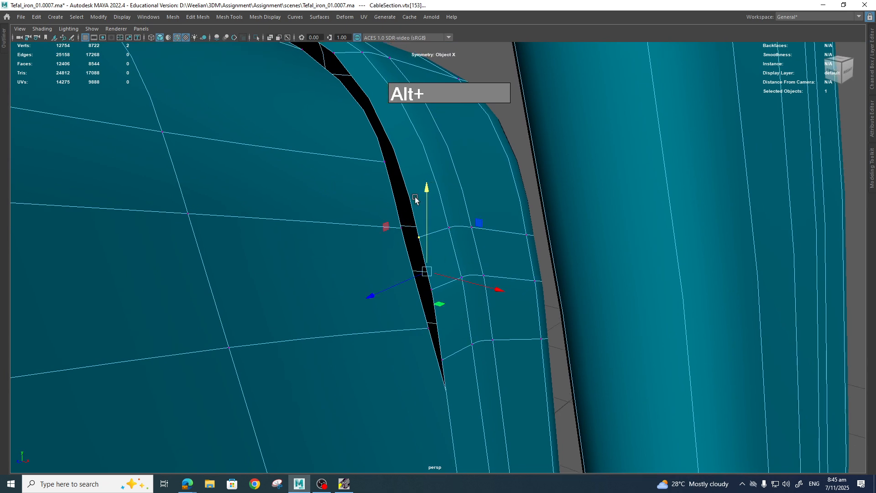
left_click_drag(434, 340, 443, 321, "alt")
- Adjust the vertices along the main handle's lower rear edge where it meets the cable section
left_click(429, 326)
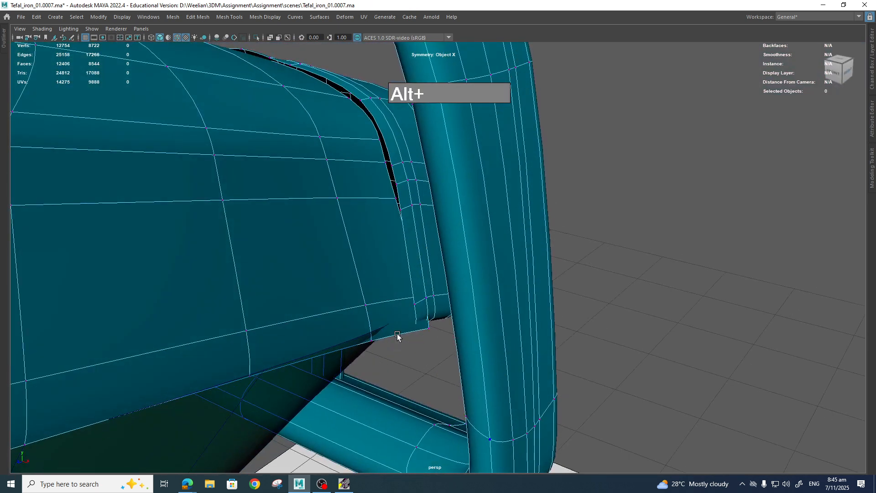
right_click_drag(346, 255, 386, 222)
left_click(565, 206)
left_click(330, 274)
right_click(365, 288)
left_click(334, 235)
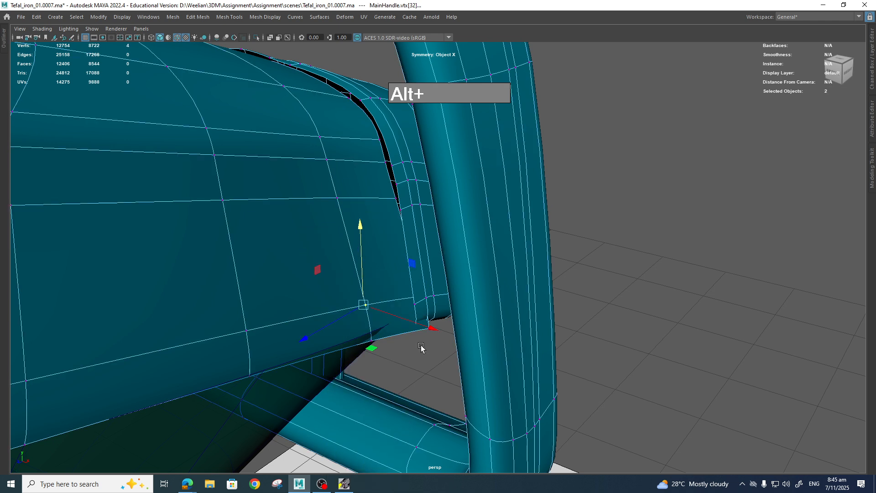
right_click(389, 324)
left_click(338, 233)
left_click_drag(424, 331, 425, 325)
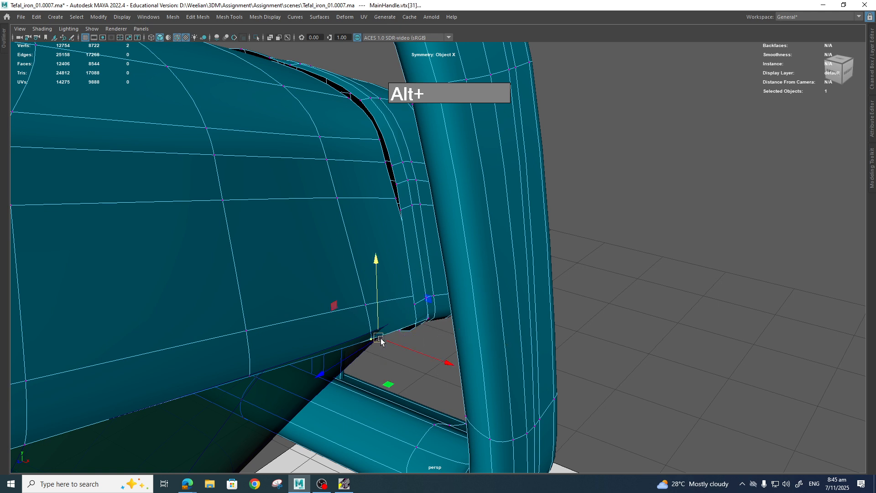
left_click_drag(383, 353, 415, 357)
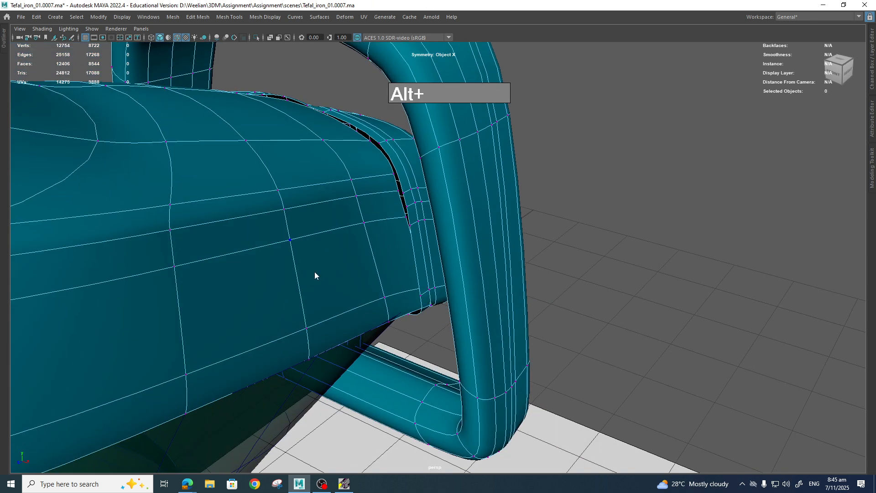
- Select the main handle's bottom rear corner vertices and raise them slightly to fit the cable section's lower corner
right_click_drag(314, 232, 364, 220)
left_click(643, 248)
right_click(427, 217)
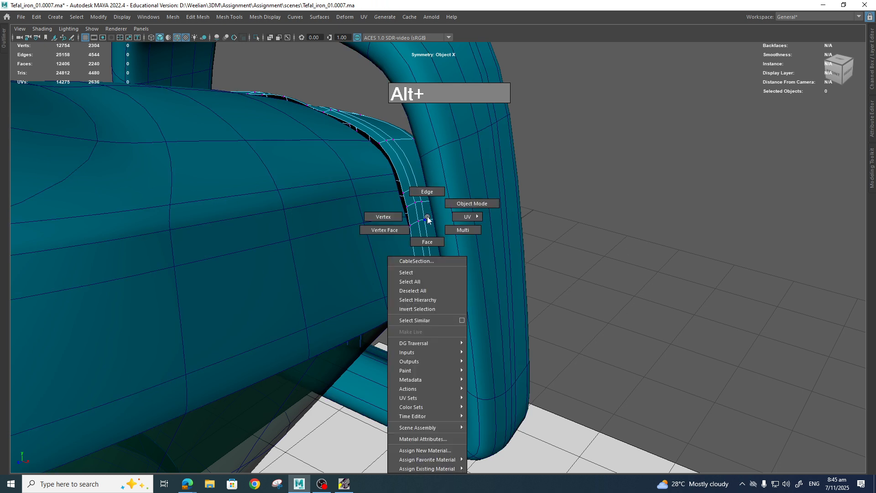
right_click_drag(470, 216, 479, 203)
left_click(574, 232)
left_click(336, 275)
right_click_drag(360, 232, 439, 384)
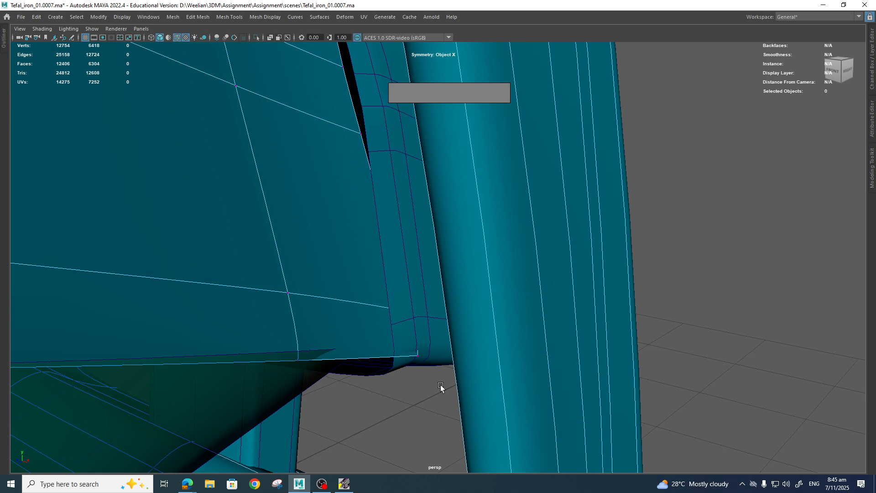
left_click_drag(439, 384, 416, 278)
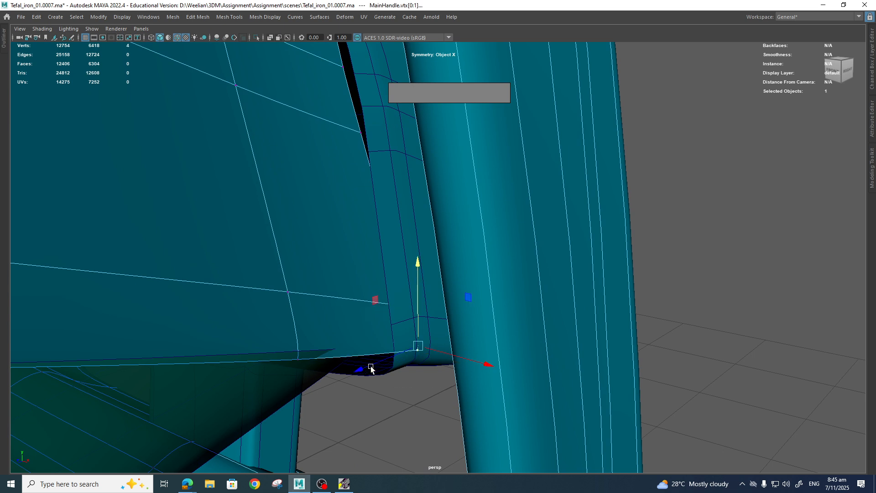
left_click_drag(371, 368, 547, 365)
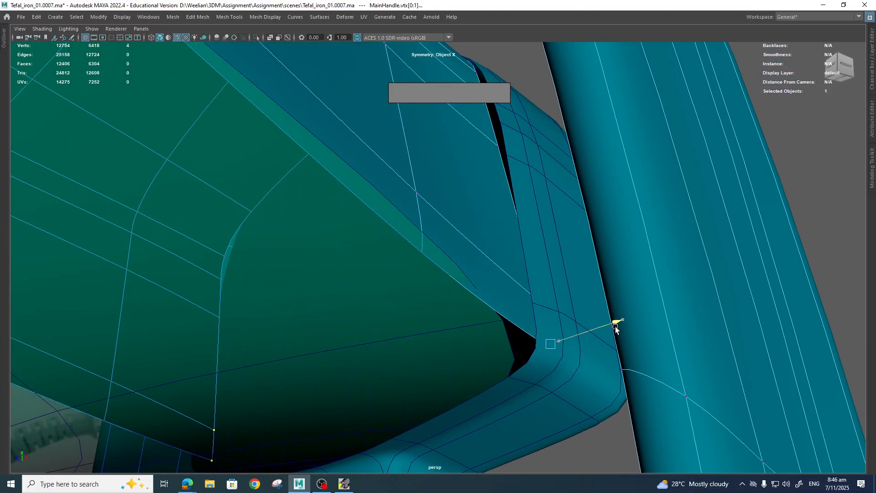
- Turn off the smooth preview on both the cable section and the main handle
left_click_drag(550, 314, 477, 357, "alt")
right_click_drag(499, 263, 554, 222)
left_click(572, 291)
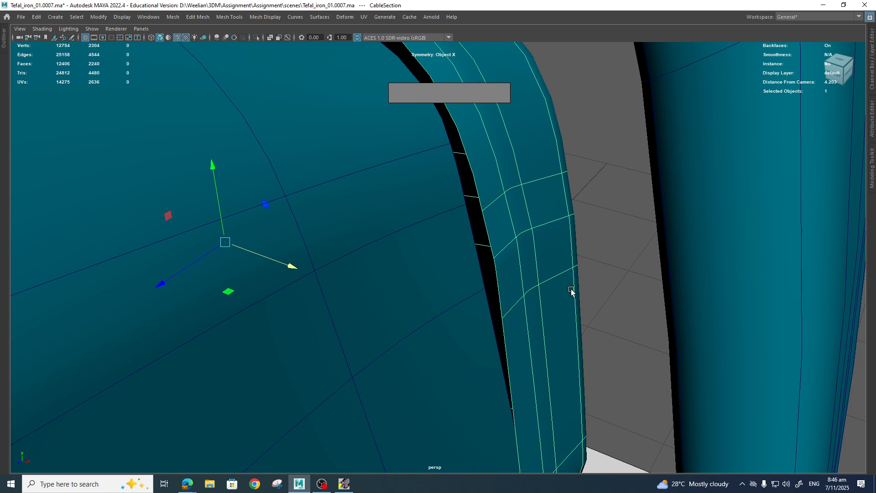
key("1")
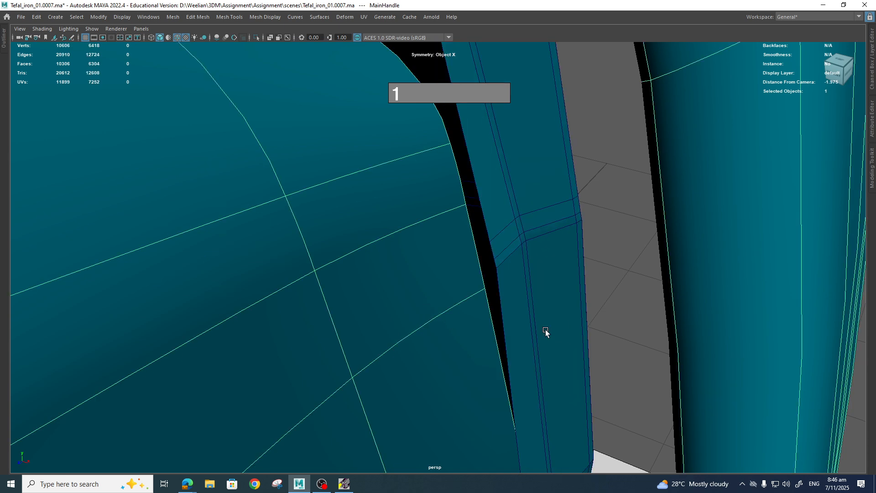
left_click_drag(580, 325, 498, 292, "alt")
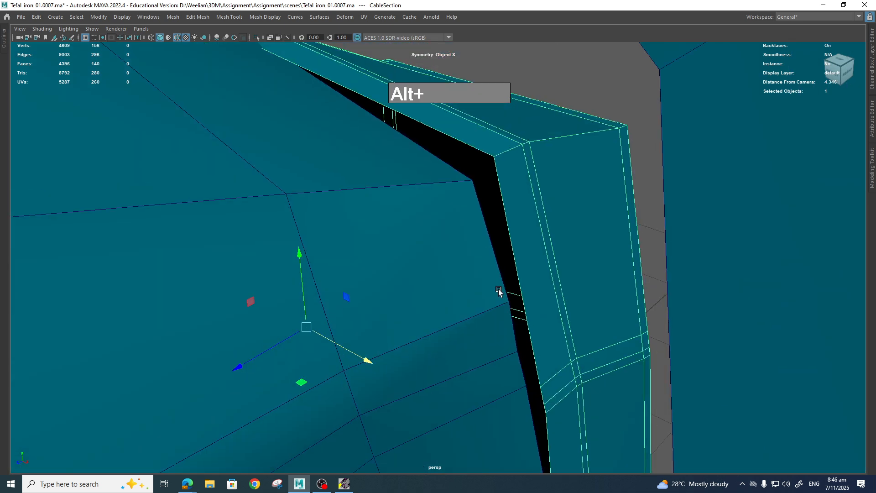
- Snap the main handle's upper side corner vertex on the rear rim onto the cable section's matching corner, undoing the extra move
left_click_drag(433, 305, 470, 201, "alt")
right_click_drag(470, 201, 418, 196)
left_click(467, 194)
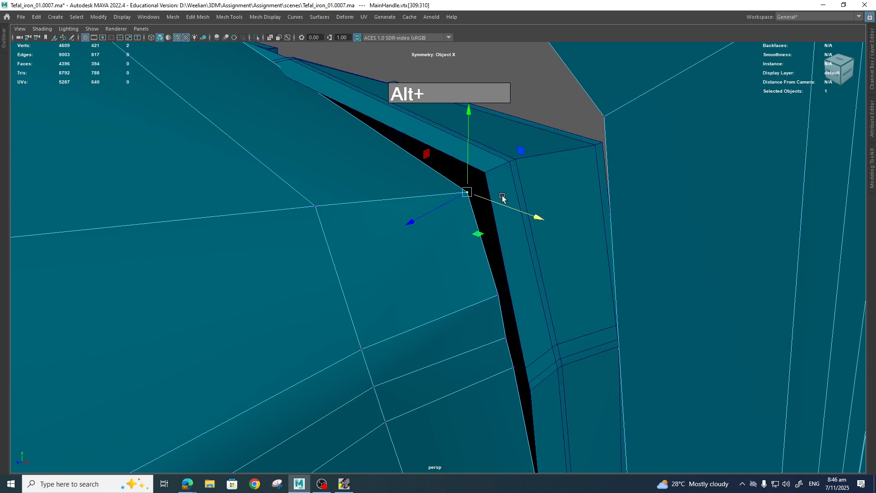
key("v")
middle_click_drag(503, 201, 485, 173)
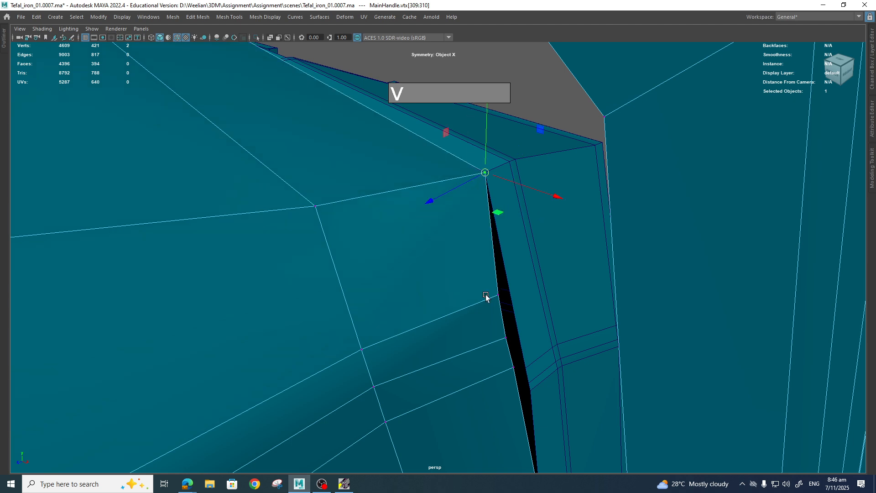
middle_click_drag(523, 401, 522, 387)
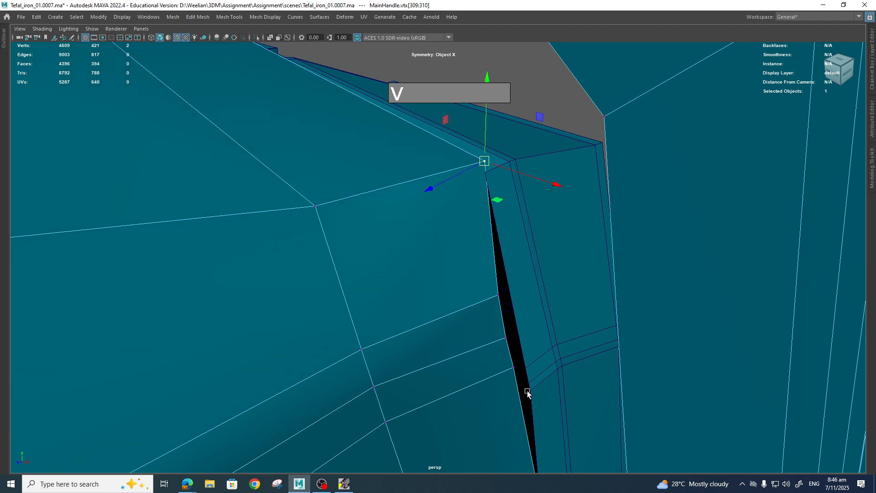
key("z")
- Snap the three vertices on the cable section's front side rim onto the main handle's corresponding rear rim vertices
left_click_drag(524, 381, 485, 279, "alt")
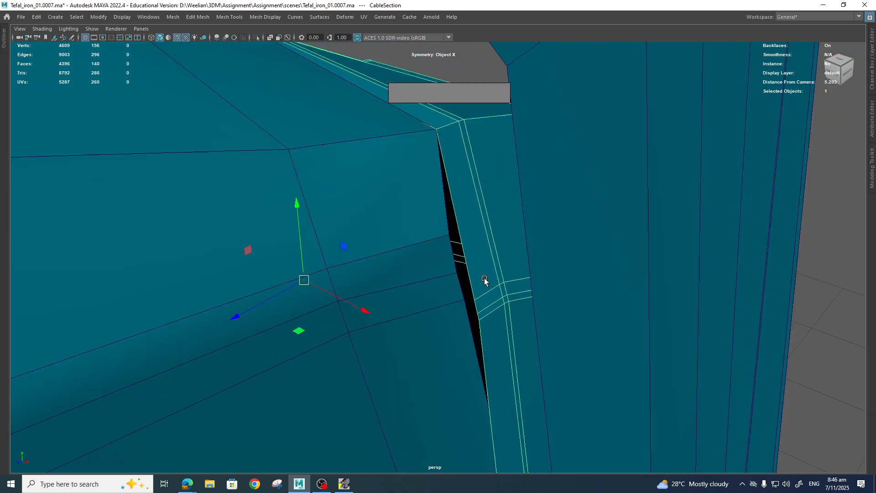
right_click_drag(485, 280, 466, 250)
left_click(479, 302)
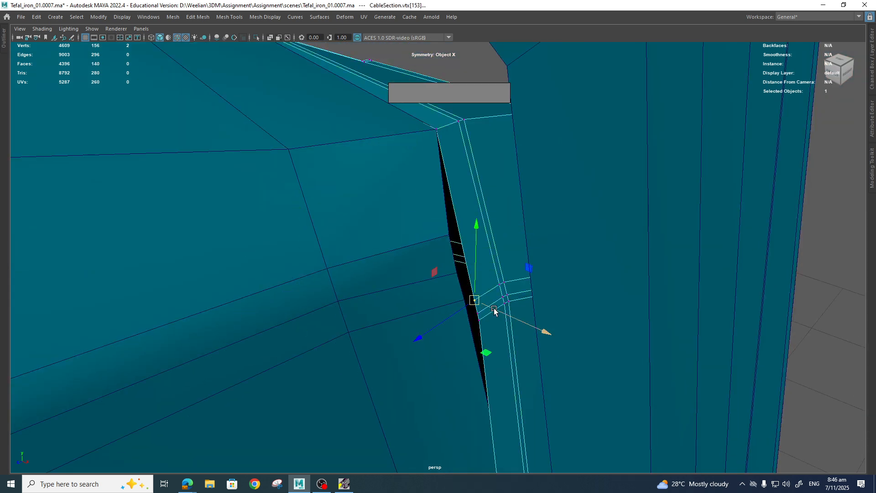
mouse_move(497, 313)
left_mouse_down("alt")
mouse_move(510, 314)
mouse_move(503, 305)
left_mouse_up("alt")
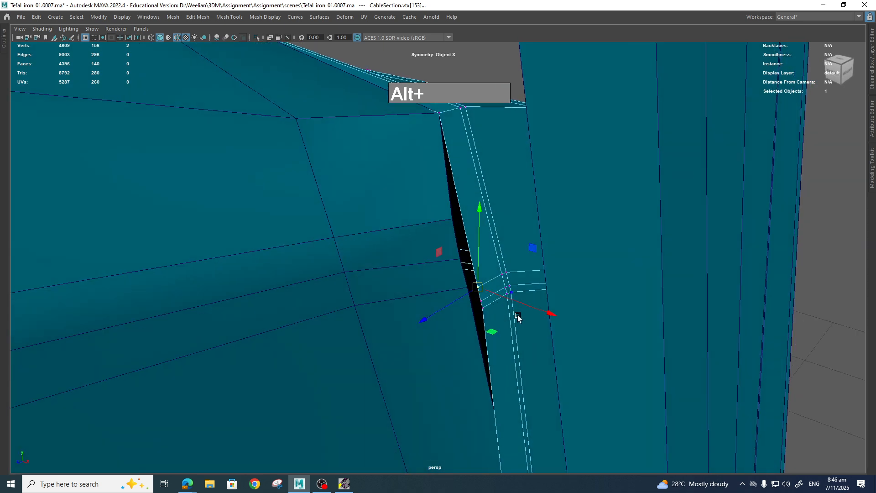
key("v")
left_click_drag(500, 335, 454, 217)
left_click(485, 300)
key("v")
mouse_move(485, 302)
left_mouse_down()
mouse_move(461, 258)
mouse_move(479, 302)
left_mouse_up()
left_click(487, 305)
key("v")
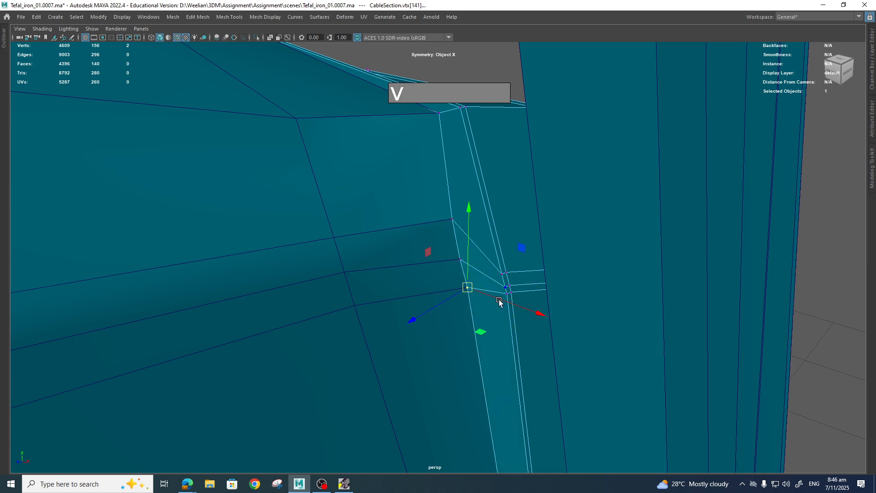
- Slide the upper two rows of bevel vertices on the cable section's side upward, in line with the rim vertices
left_click_drag(485, 267, 486, 267)
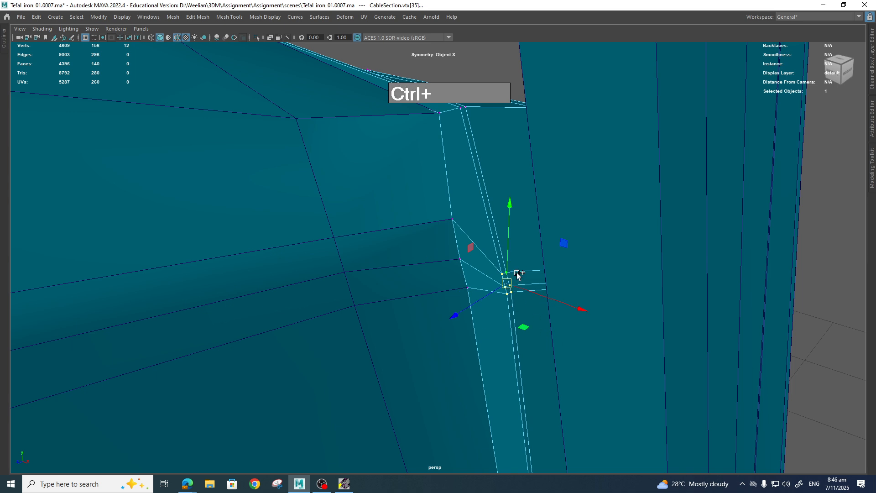
middle_click_drag(508, 279, 506, 255, "ctrl+shift")
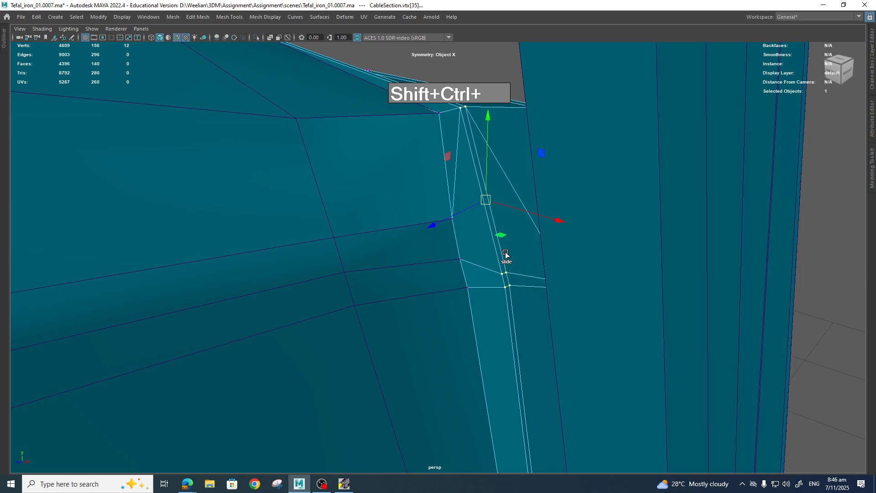
key("z")
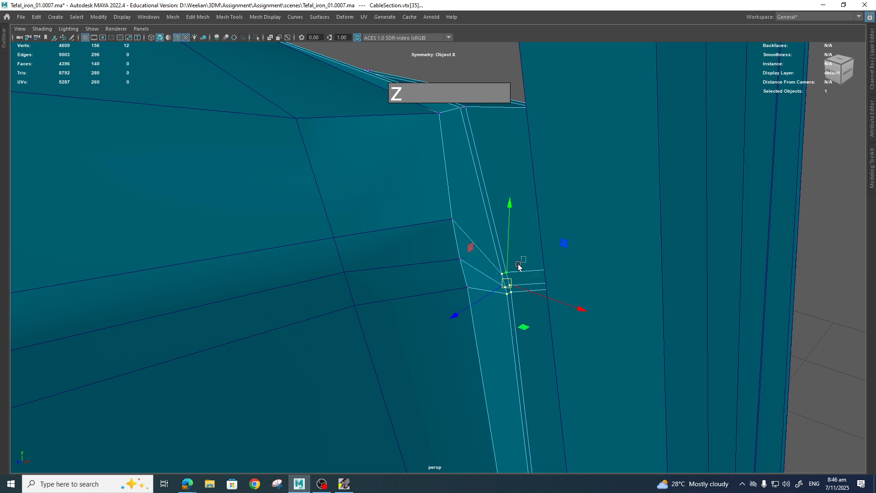
middle_click_drag(501, 273, 498, 233, "ctrl+shift")
left_click_drag(515, 289, 510, 289)
middle_click_drag(510, 290, 505, 258, "ctrl+shift")
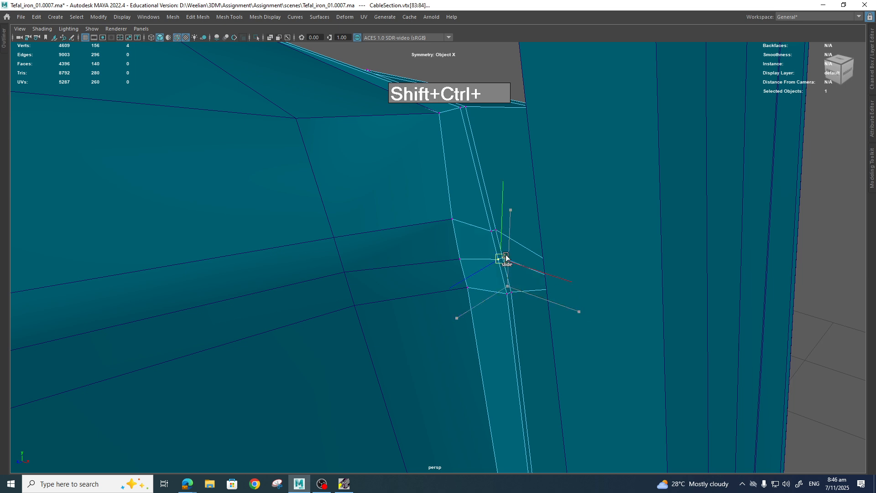
- Slide the lowest row of side bevel vertices slightly upward and fine-tune the single vertices in the two rows above
left_click_drag(519, 303, 507, 292)
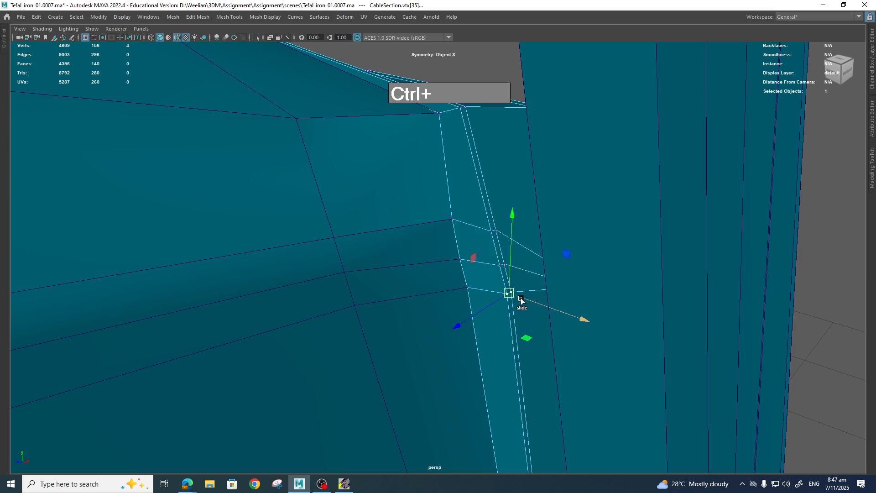
middle_click_drag(508, 293, 507, 287, "ctrl+shift")
left_click_drag(486, 225, 506, 241)
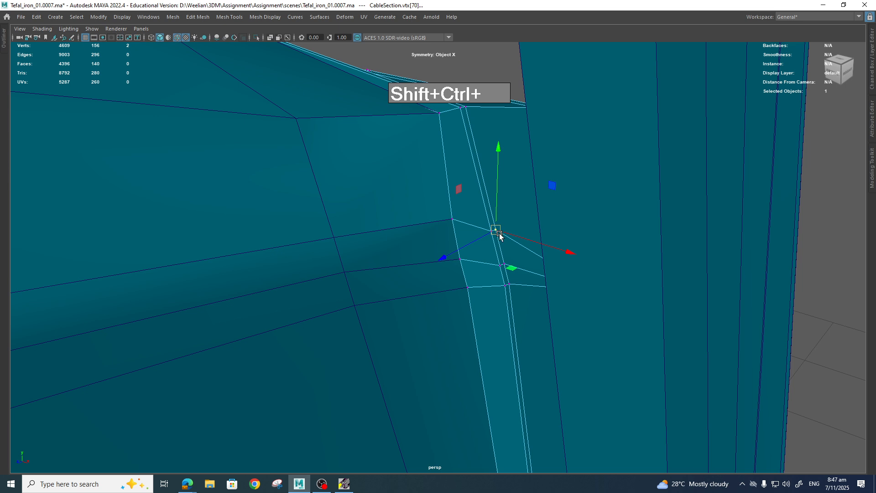
middle_click_drag(497, 234, 511, 262, "ctrl+shift")
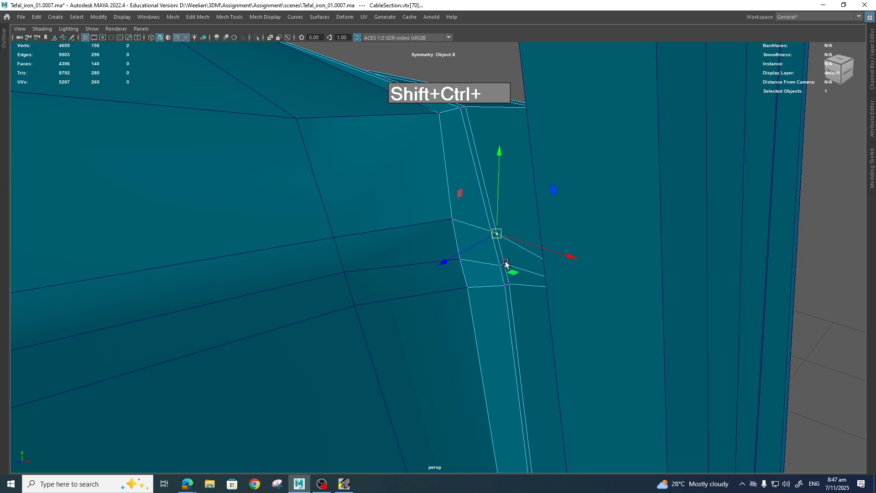
left_click(504, 264)
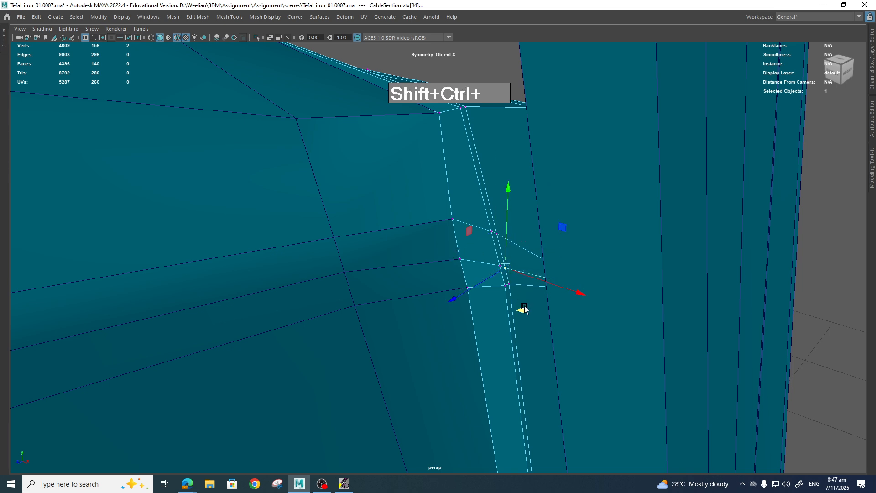
- Snap the cable section's upper side corner vertex onto the main handle's rear rim corner
right_click_drag(524, 309, 487, 307, "alt")
left_click_drag(486, 307, 417, 289, "alt")
right_click_drag(417, 289, 454, 265, "alt")
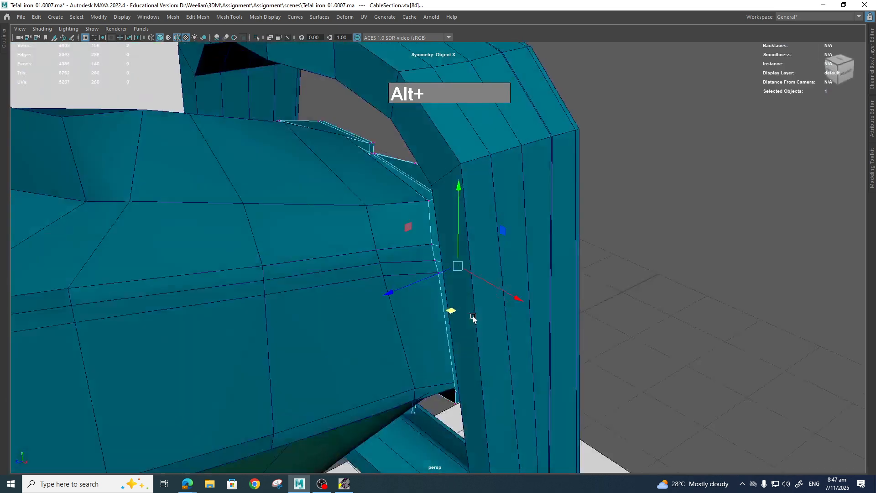
left_click_drag(454, 265, 462, 281, "alt")
right_click_drag(461, 281, 481, 237, "alt")
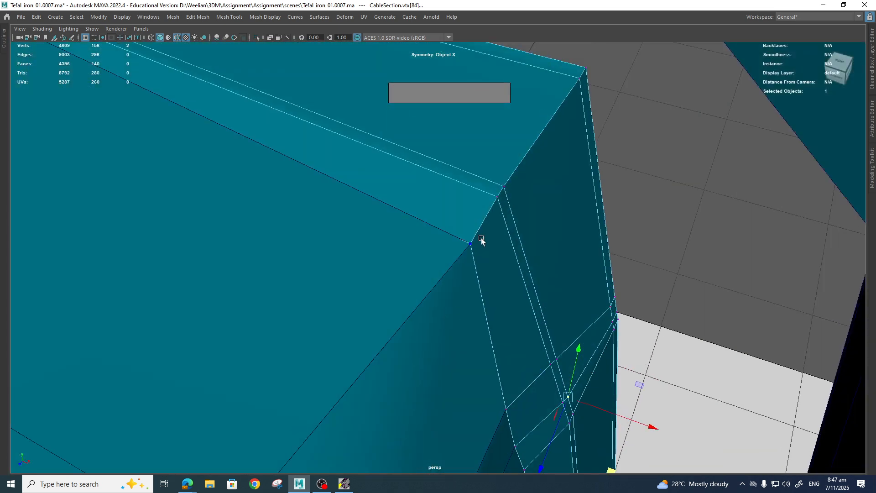
left_click(476, 241)
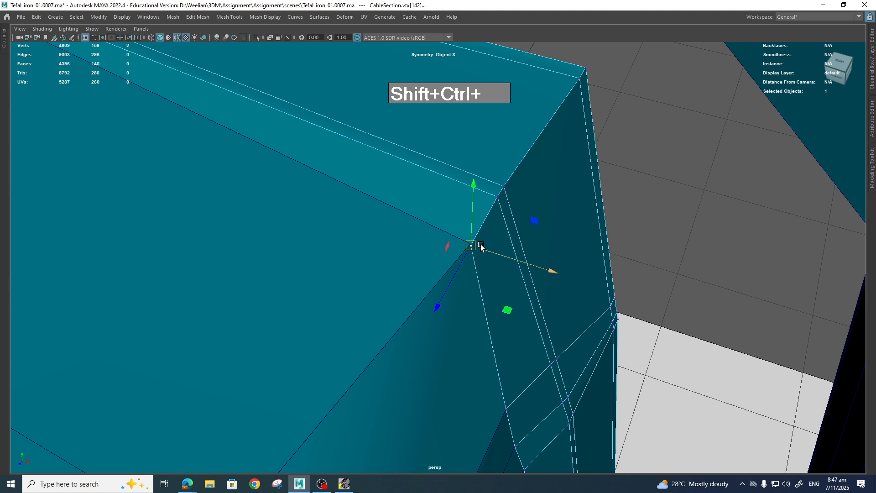
key("v")
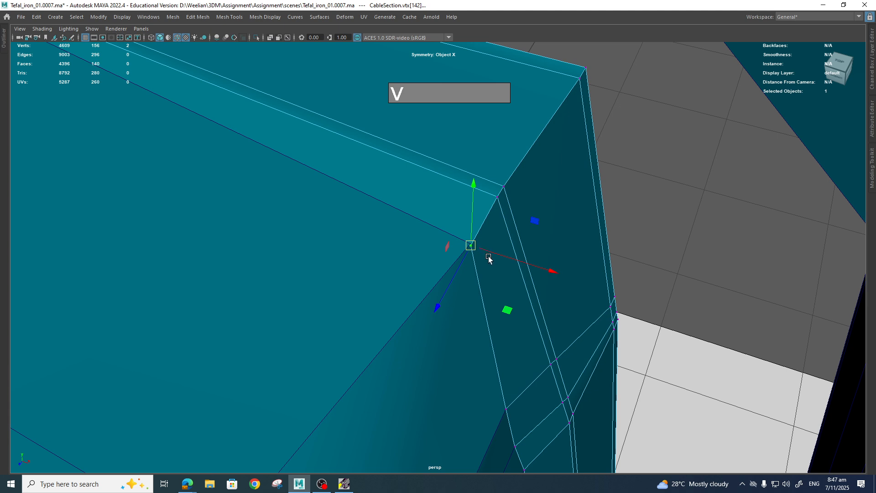
left_click_drag(472, 250, 462, 239)
- Reposition the main handle's top centre rim vertex slightly and snap the cable section's top centre front vertex onto it
left_click_drag(462, 239, 434, 303, "alt")
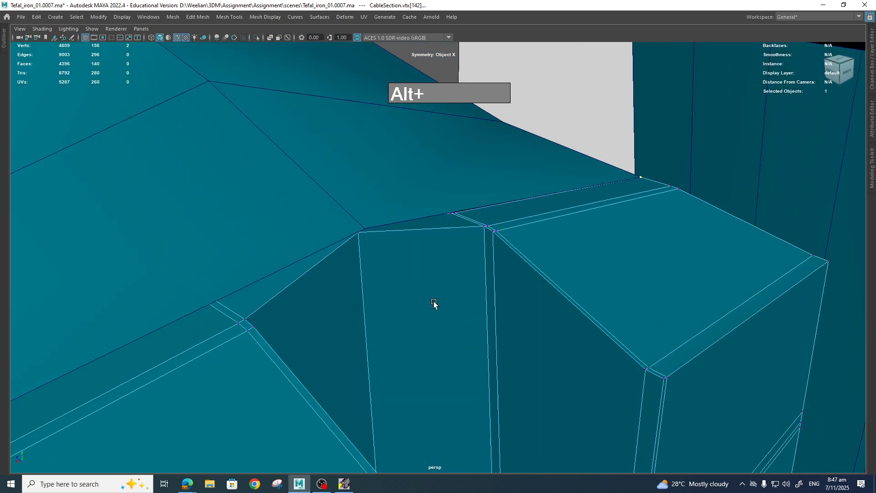
left_click_drag(324, 229, 327, 203)
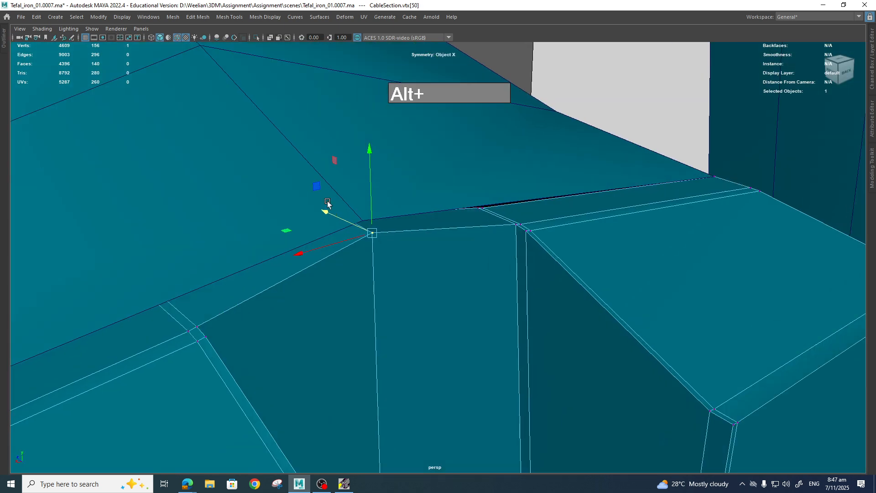
left_click(364, 230)
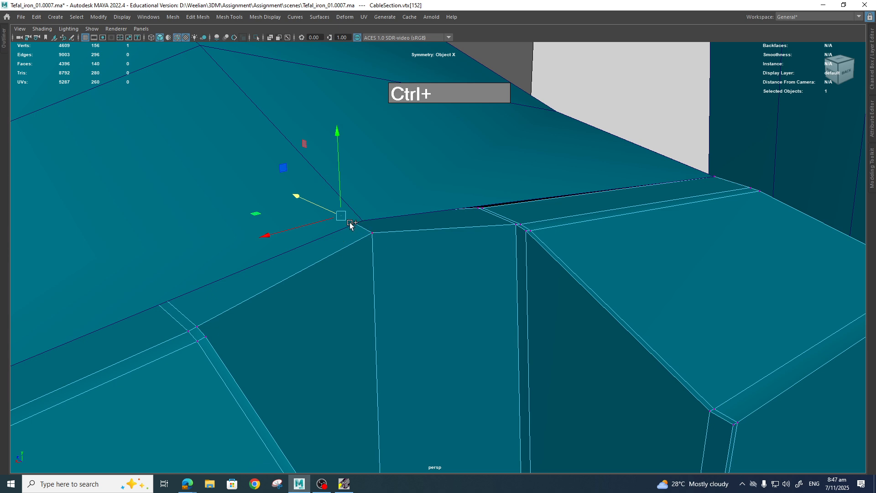
right_click_drag(370, 193, 384, 170, "ctrl")
left_click(362, 219)
left_click_drag(365, 221, 349, 208)
left_click(348, 223, "ctrl+shift")
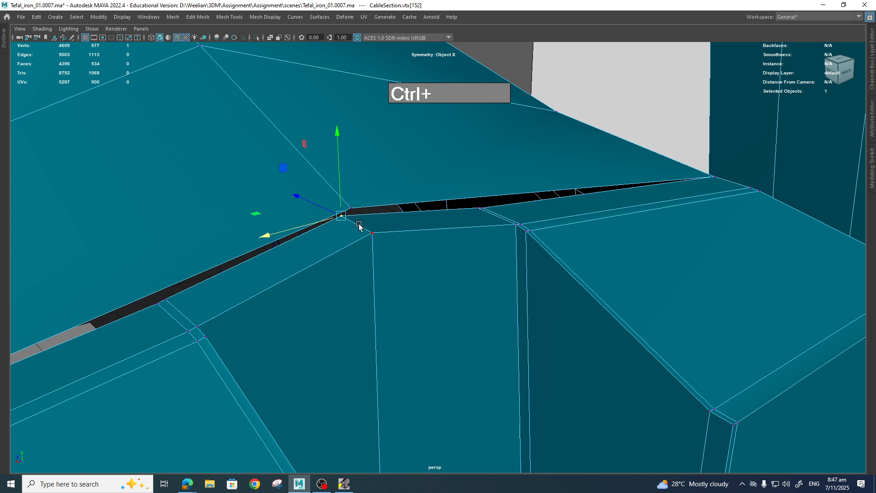
key("v")
left_click_drag(342, 215, 412, 232)
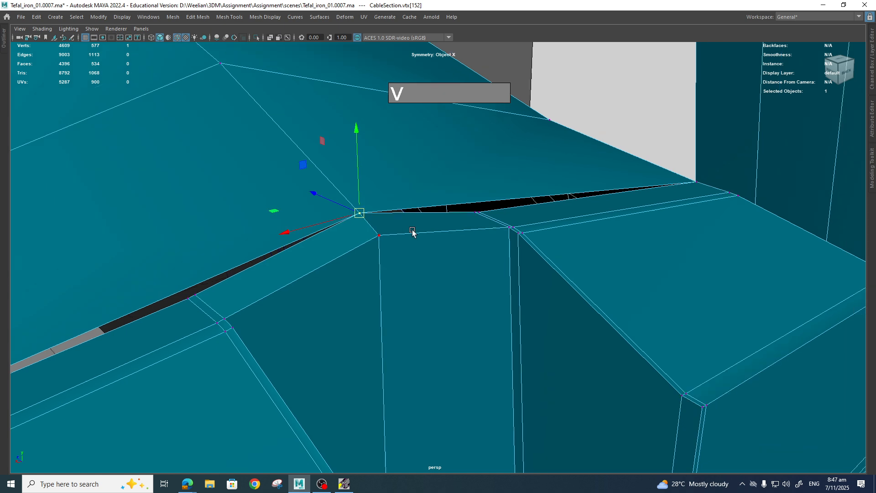
- Select the paired vertices beside the centre on the cable section's top front rim and raise them toward the main handle
left_click(409, 234)
left_click(185, 297)
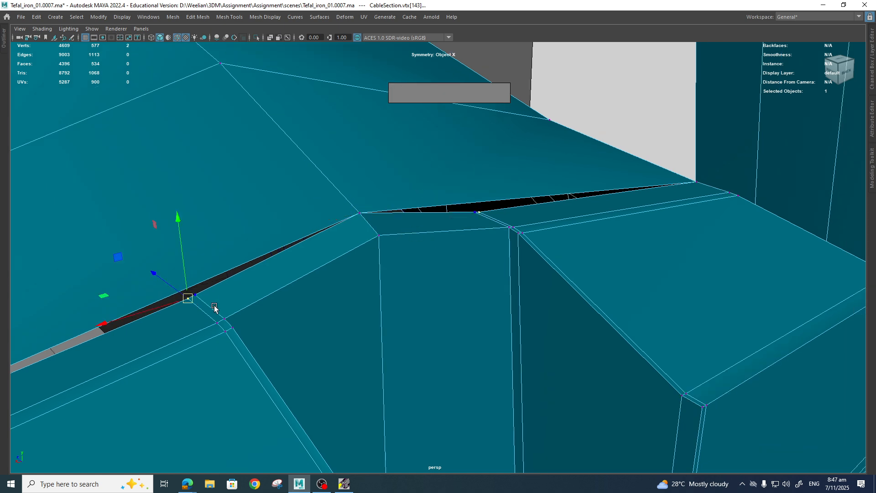
left_click(195, 295, "shift")
left_click_drag(183, 245, 423, 286)
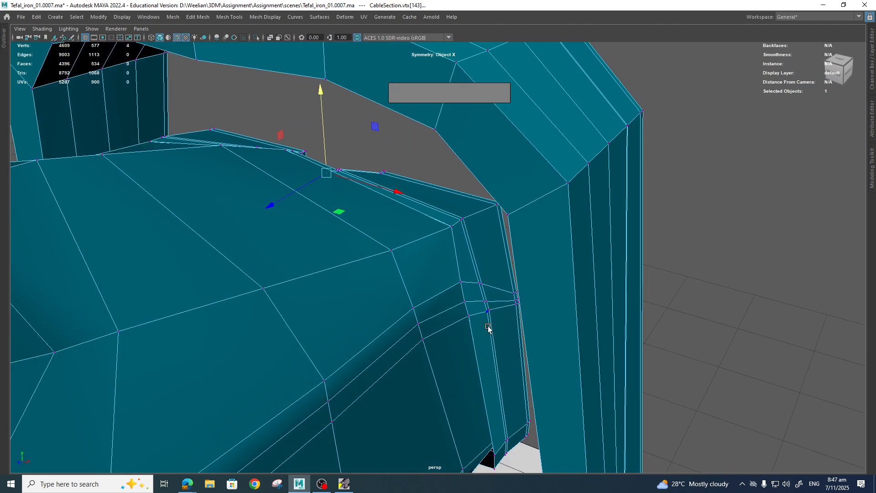
- Select the cable section's small lower side corner faces and raise them toward the main handle's bottom rear corner
left_click_drag(488, 327, 410, 332, "alt")
key("w")
right_click_drag(454, 234, 456, 337)
left_click(457, 339)
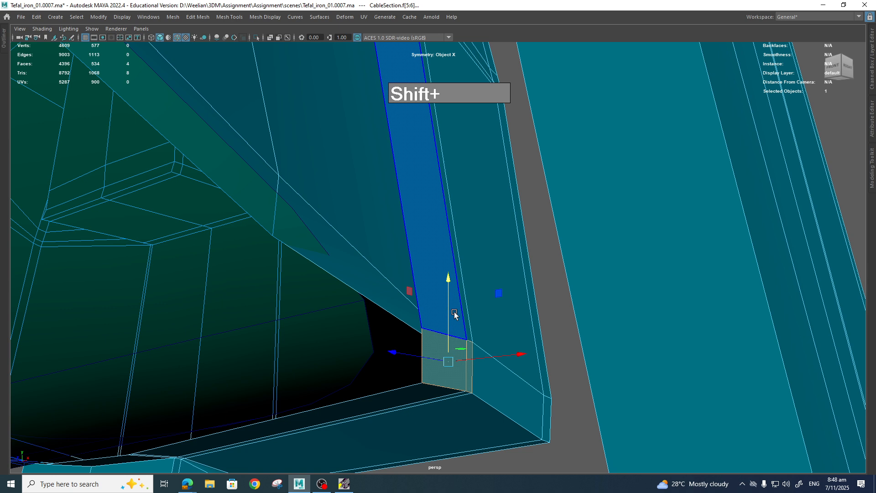
left_click_drag(454, 311, 448, 253, "shift")
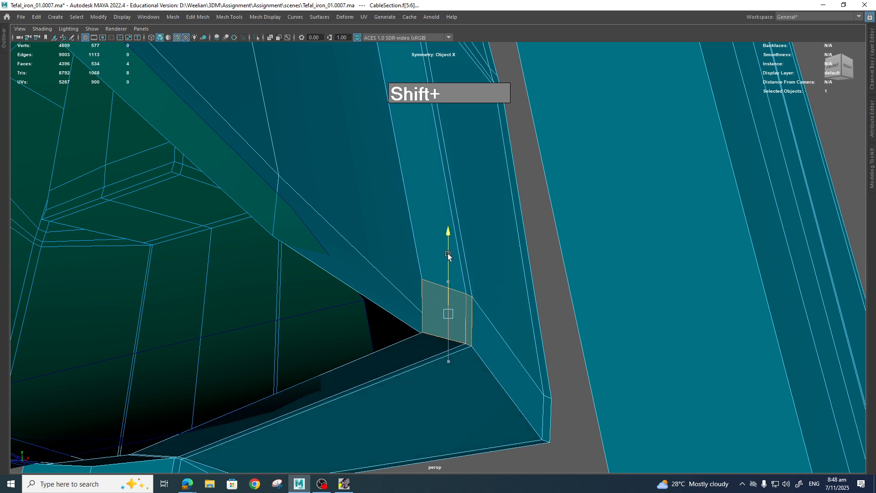
left_click_drag(397, 296, 448, 316)
left_click_drag(448, 279, 435, 347, "shift")
- Snap the main handle's bottom rear corner vertices onto the cable section's lower corner vertices
left_click(407, 314)
right_click_drag(407, 314, 364, 234)
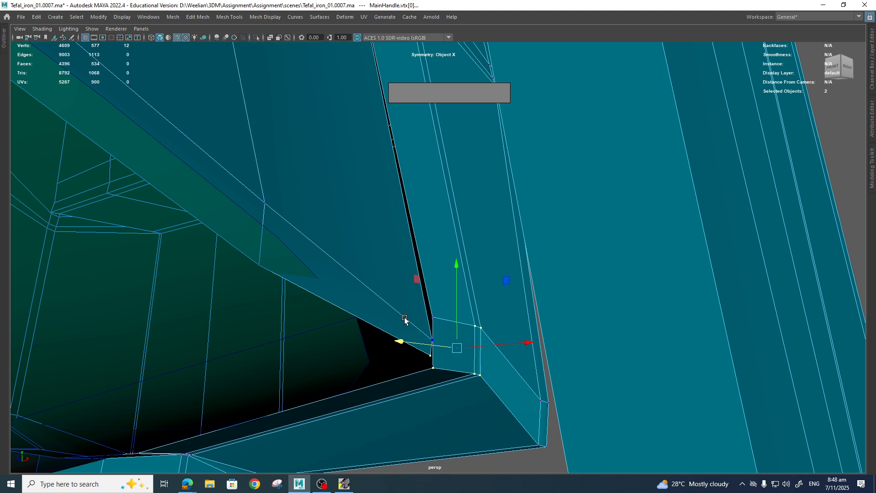
left_click(418, 329)
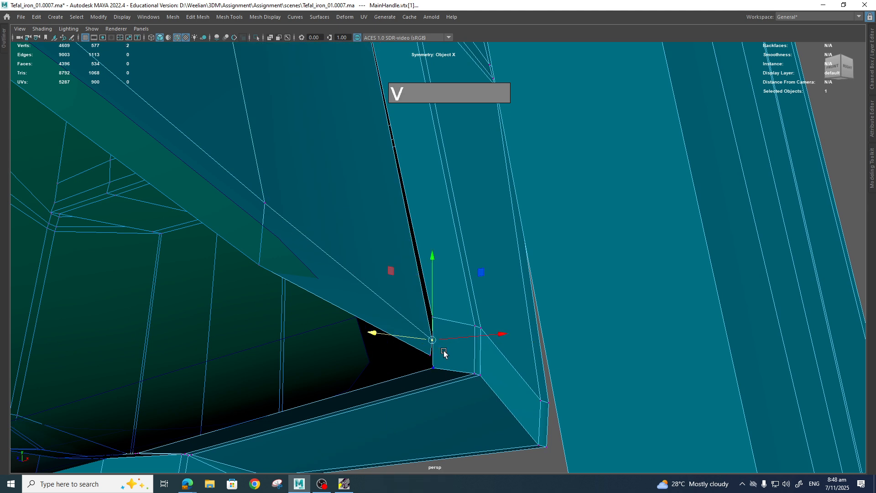
left_click_drag(432, 339, 438, 368)
- Select the bevel vertices at the cable section's lower side corner and shift them sideways along the X axis
left_click_drag(467, 320, 467, 319)
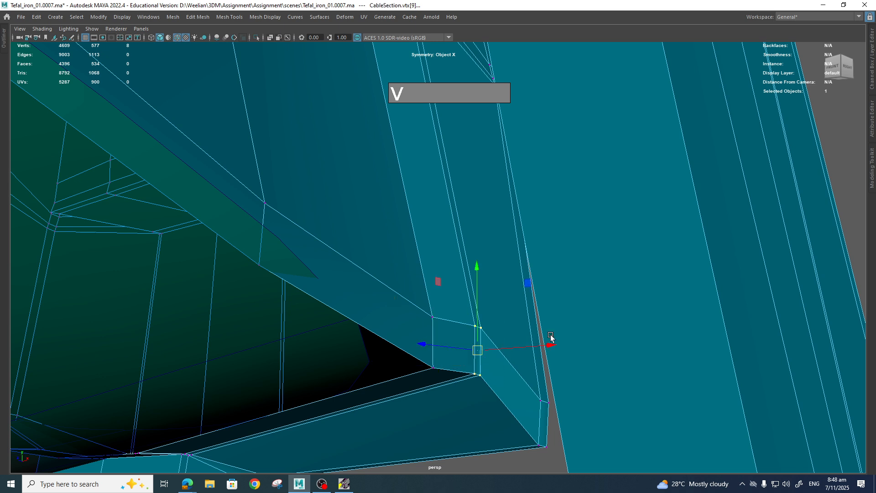
left_click_drag(548, 345, 345, 348)
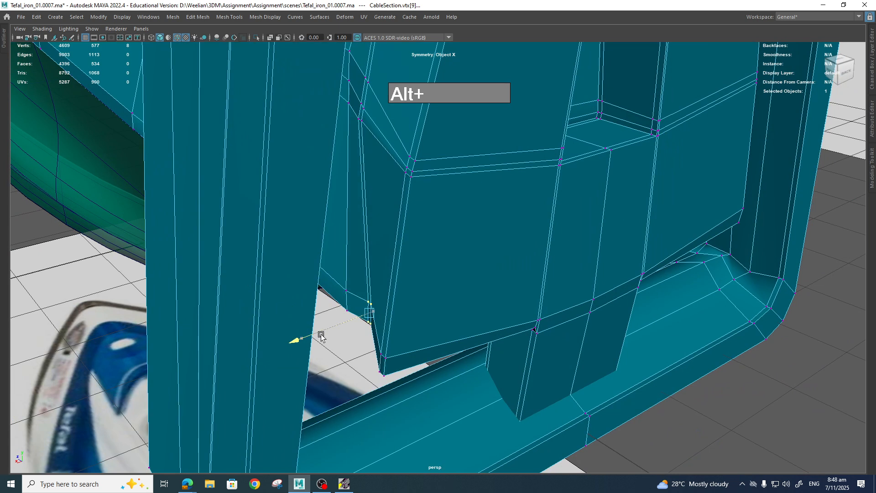
left_click_drag(417, 409, 401, 299, "alt")
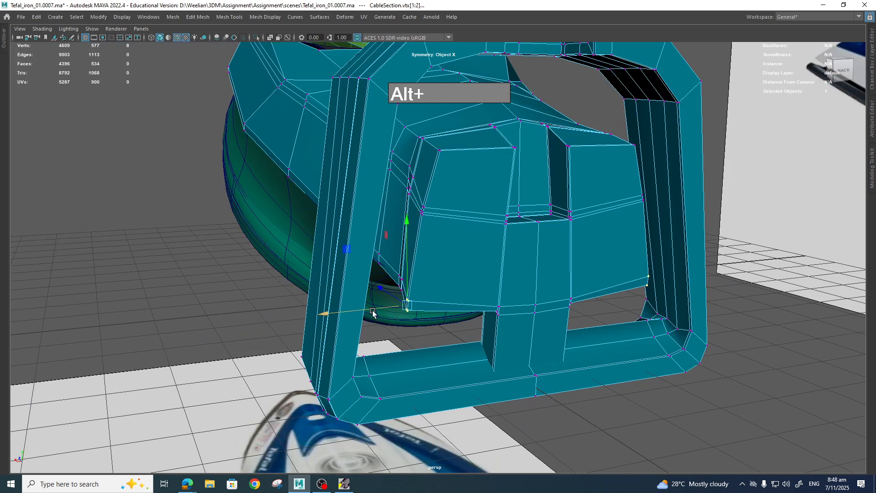
- Turn on the smooth preview on both the cable section and the main handle
left_click(415, 202)
left_click_drag(426, 228, 429, 280, "alt")
right_click_drag(429, 281, 459, 252)
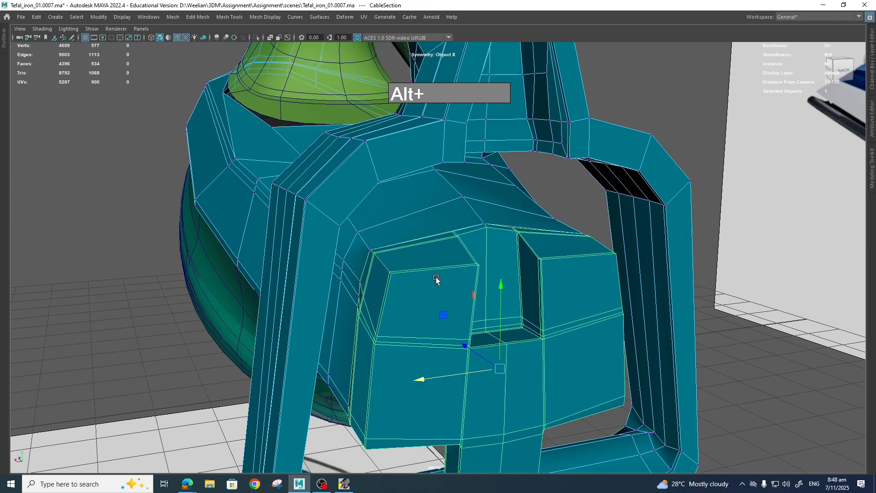
key("3")
left_click(431, 218)
key("3")
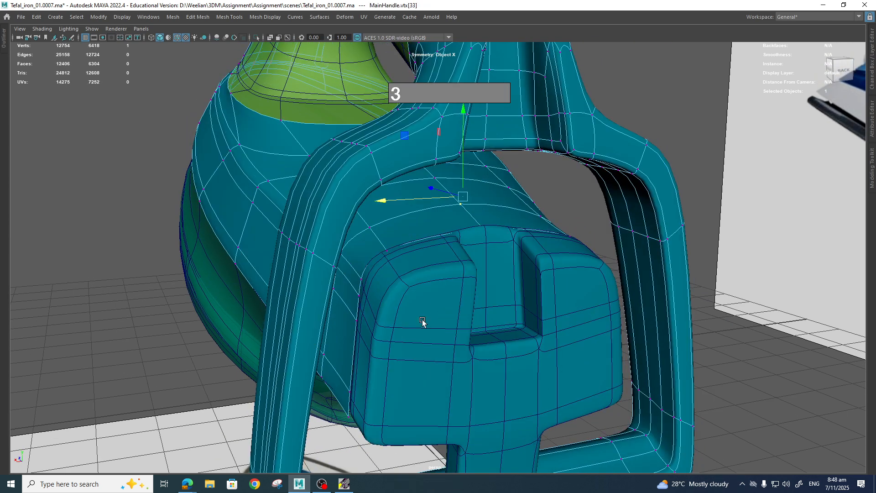
- Compare the main handle's side body and the front tip of its opening with the iron's reference photo
left_click_drag(423, 321, 580, 312, "alt")
left_click_drag(529, 337, 550, 364, "alt")
middle_click_drag(551, 364, 648, 385, "alt")
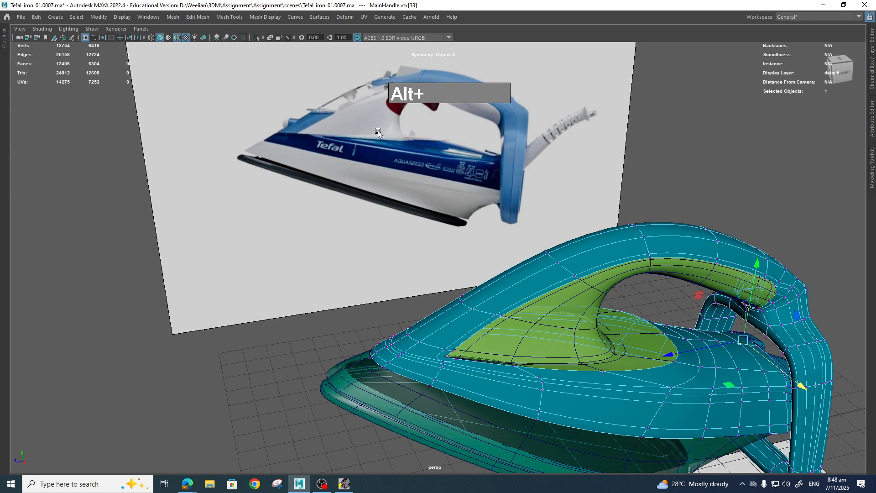
scroll(379, 132, "up", 4)
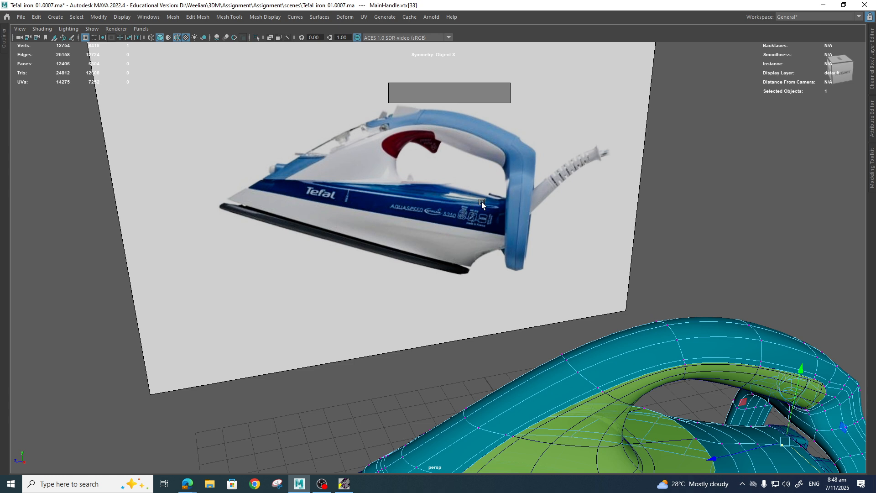
left_click_drag(288, 165, 381, 146, "alt")
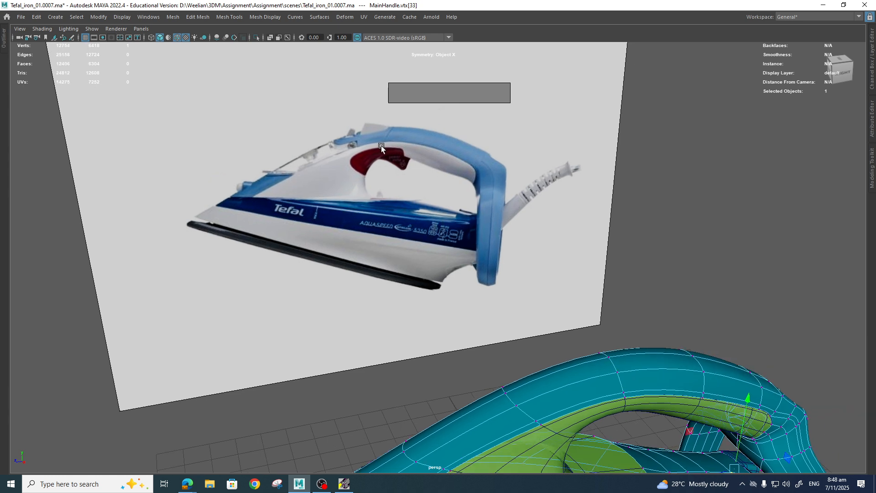
scroll(363, 133, "up", 5)
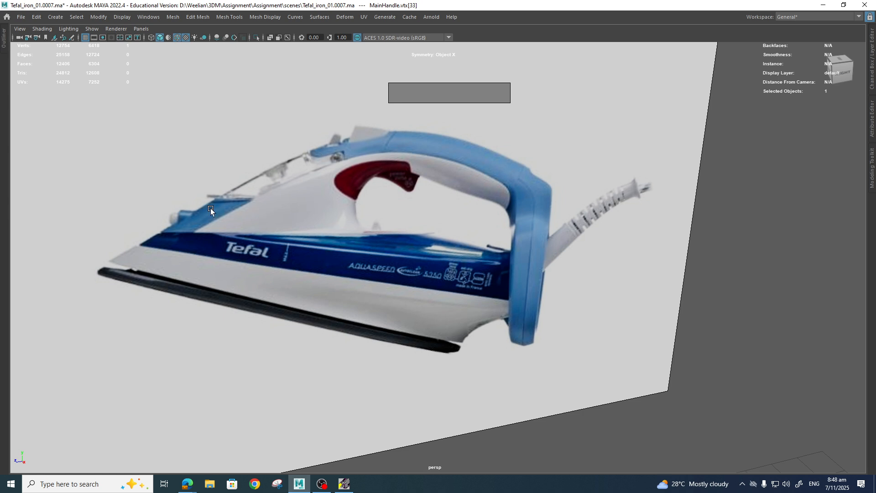
left_click_drag(254, 196, 481, 319, "alt")
middle_click_drag(481, 322, 463, 194, "alt")
scroll(487, 299, "up", 3)
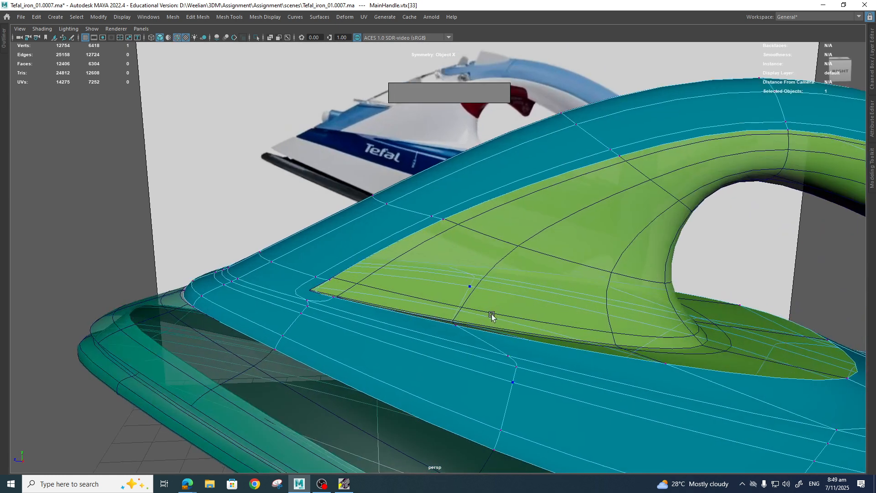
left_click_drag(491, 315, 502, 332, "alt")
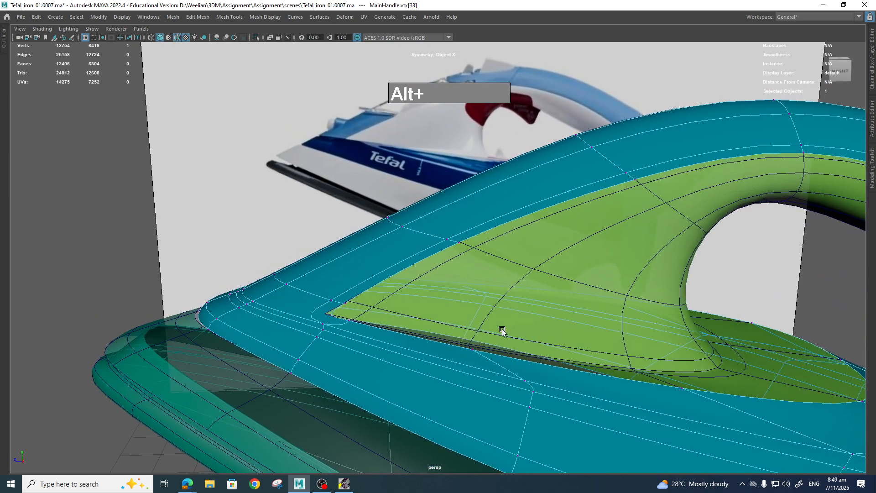
scroll(502, 332, "down", 5)
left_click_drag(360, 276, 470, 347, "alt")
scroll(454, 352, "up", 3)
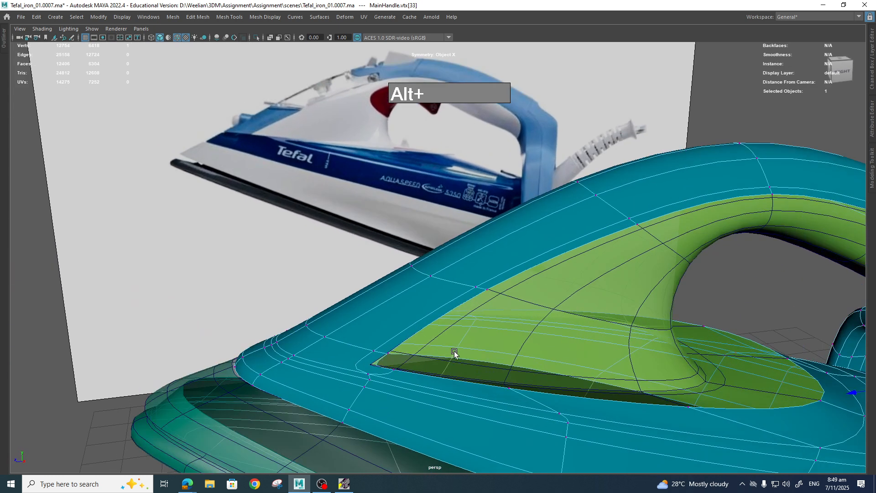
middle_click_drag(453, 352, 376, 286, "alt")
left_click_drag(443, 302, 456, 306, "alt")
middle_click_drag(361, 290, 484, 306, "alt")
scroll(393, 317, "up", 3)
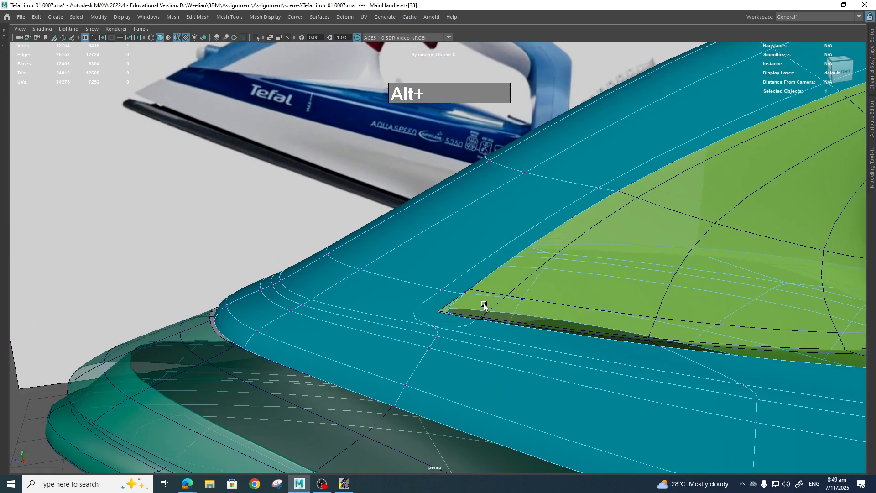
- Select the main handle's face at the opening's front tip and compare its smoothed and unsmoothed shape
right_click_drag(438, 314, 434, 266)
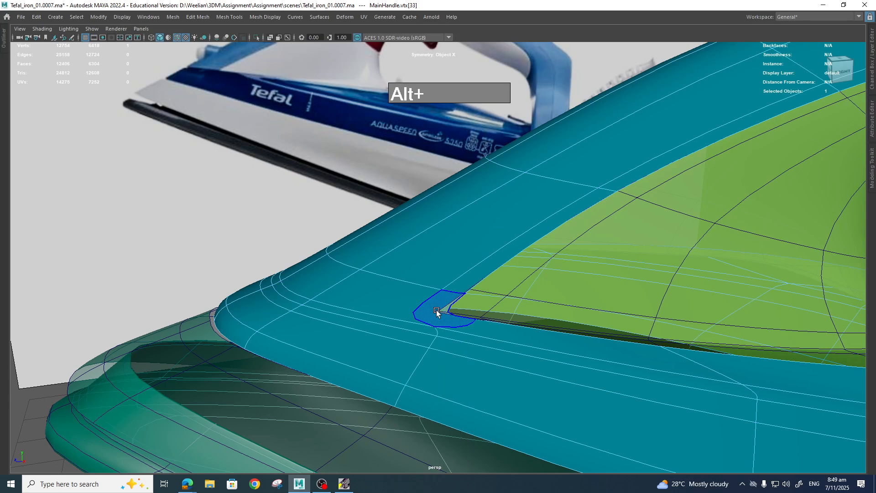
left_click(454, 348)
scroll(449, 344, "up", 4)
left_click(437, 353)
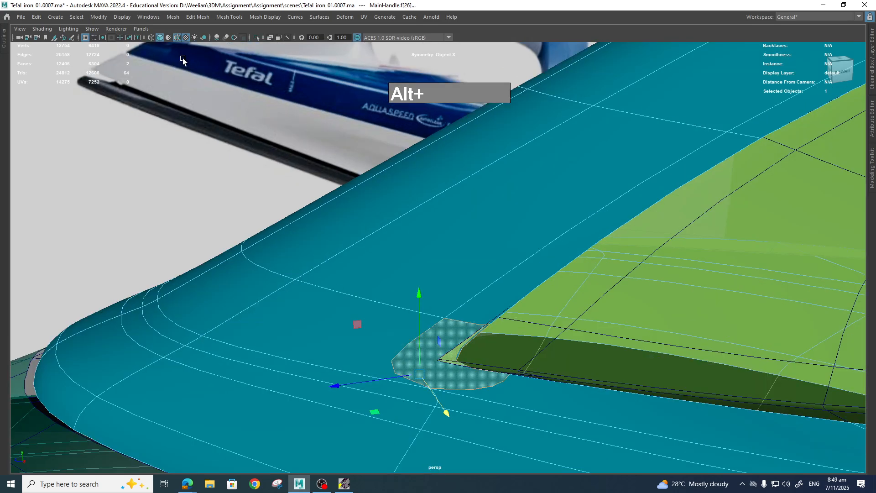
key("1")
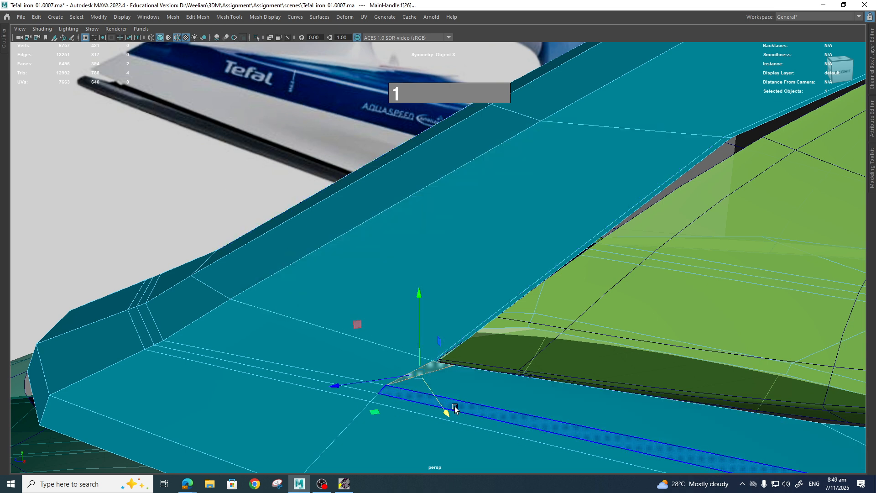
key("3")
- Select the main handle's lower side face loop and grow the selection upward across the side body's bands
left_click_drag(485, 391, 412, 336, "alt")
right_click(409, 335)
left_click(405, 266)
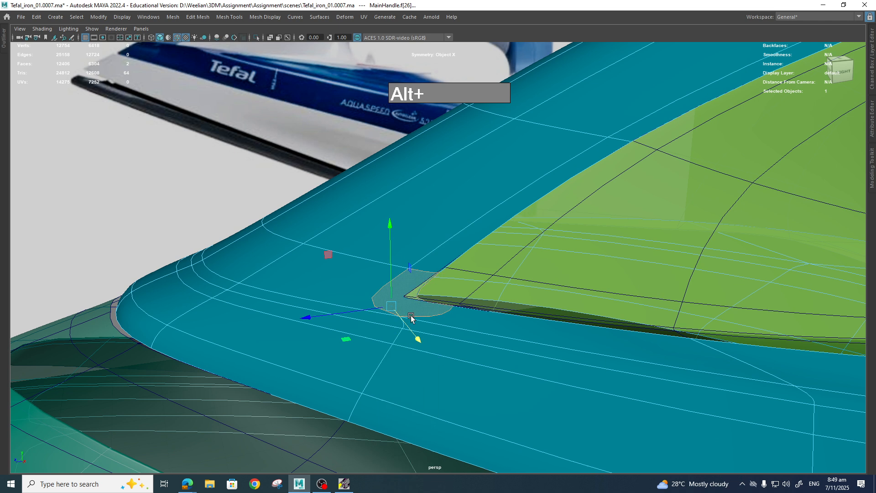
left_click(360, 410, "shift")
key("super")
left_click(344, 399)
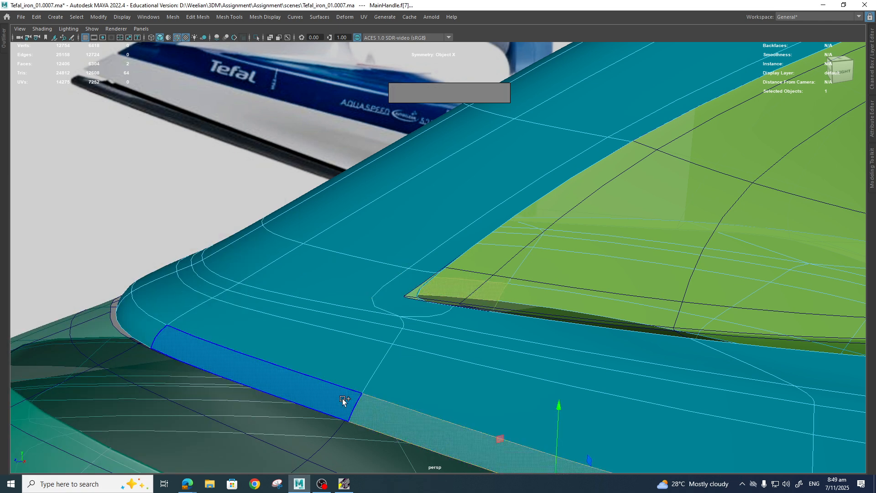
double_click(427, 392, "shift")
key("shift+period")
key("shift+period")
key("shift+period")
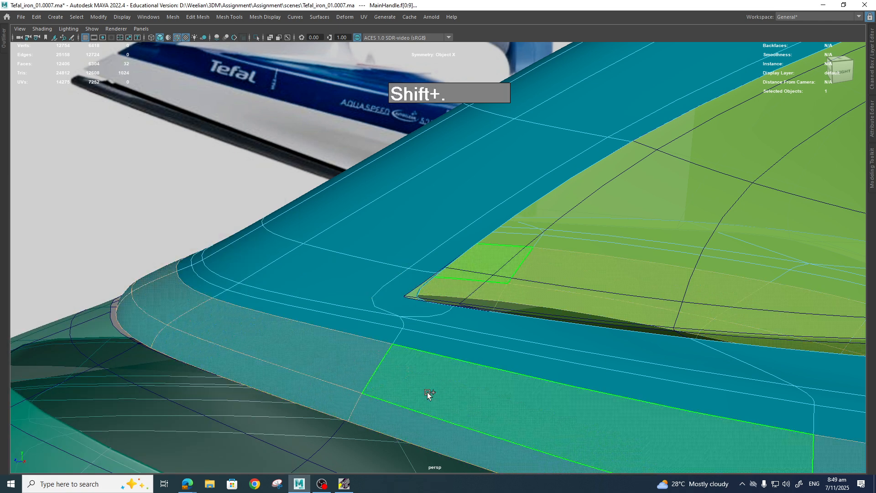
scroll(427, 394, "down", 5)
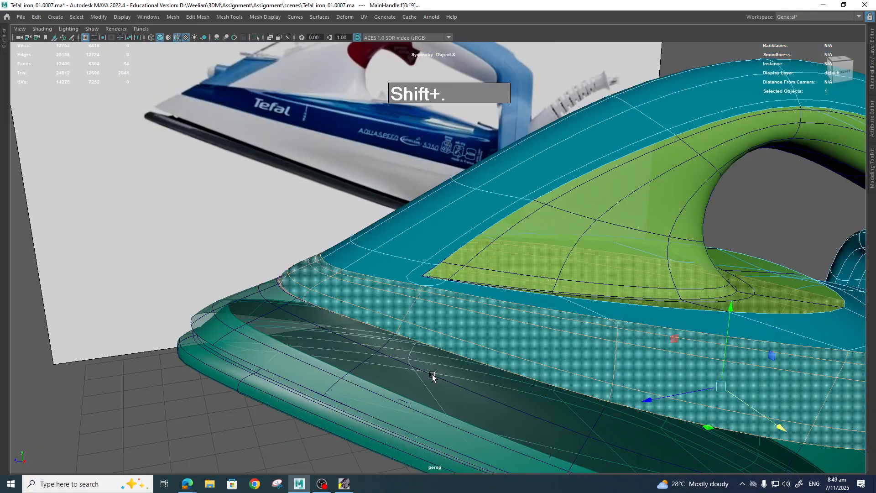
left_click_drag(432, 362, 389, 344, "alt")
right_click_drag(389, 343, 481, 385, "alt")
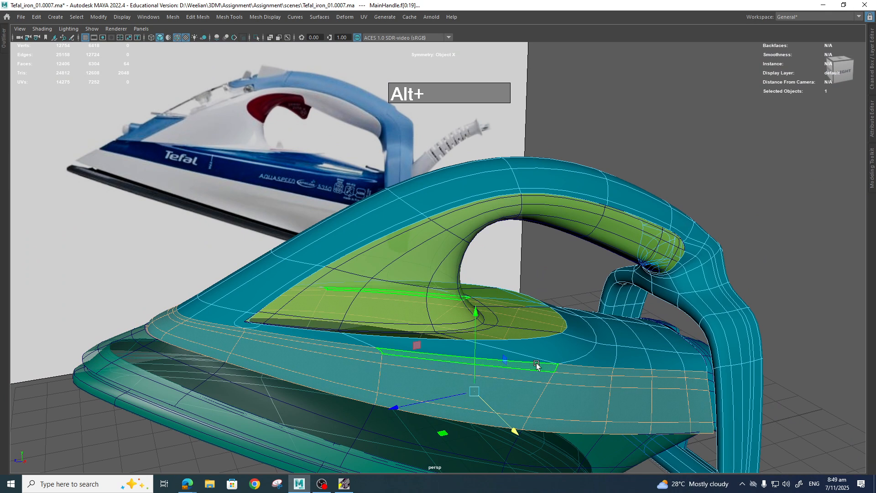
left_click_drag(647, 326, 611, 328, "alt")
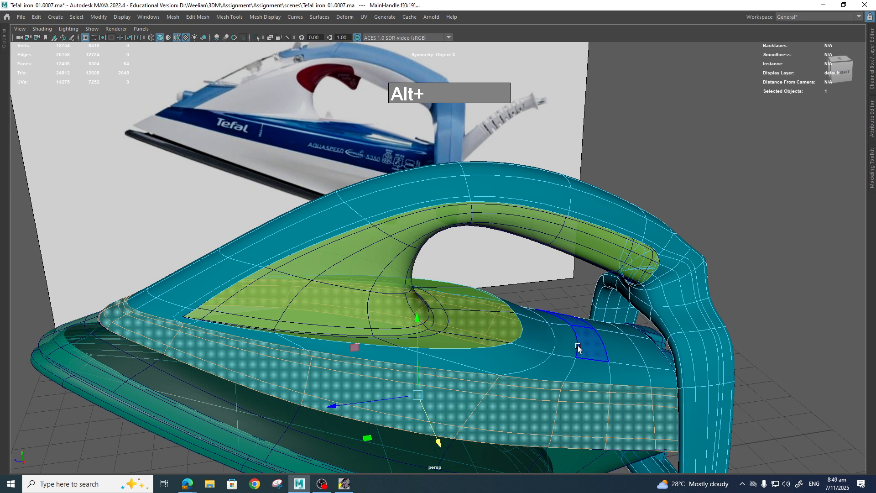
- Paint-select the upper body faces behind the opening and add the faces around the opening's front tip
key("Tab")
mouse_move(548, 336)
left_mouse_down()
mouse_move(645, 354)
mouse_move(471, 364)
mouse_move(260, 337)
left_mouse_up()
scroll(516, 371, "down", 3)
left_click_drag(534, 374, 516, 371, "alt")
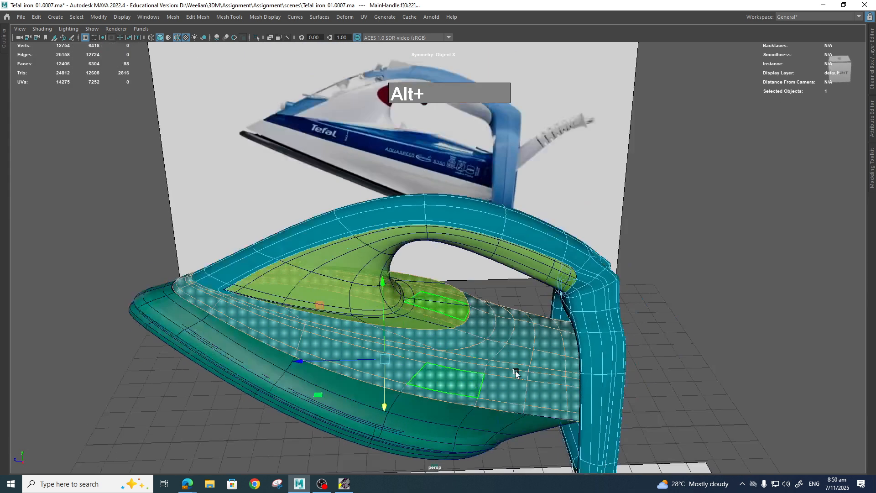
scroll(400, 356, "up", 5)
left_click_drag(400, 356, 515, 378, "alt")
scroll(518, 385, "up", 4)
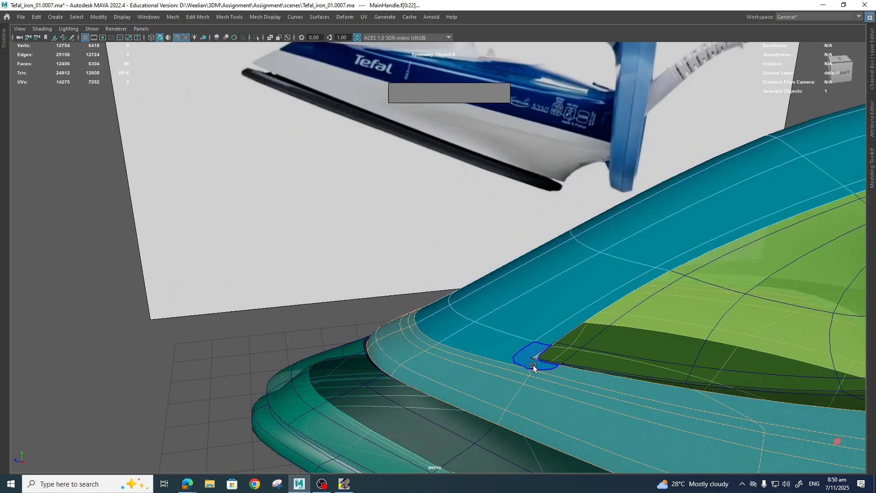
left_click(493, 354, "shift")
scroll(493, 354, "down", 3)
mouse_move(493, 354)
left_mouse_down("alt")
mouse_move(605, 385)
mouse_move(617, 384)
mouse_move(618, 358)
mouse_move(687, 399)
left_mouse_up("alt")
scroll(618, 365, "up", 3)
scroll(687, 398, "up", 5)
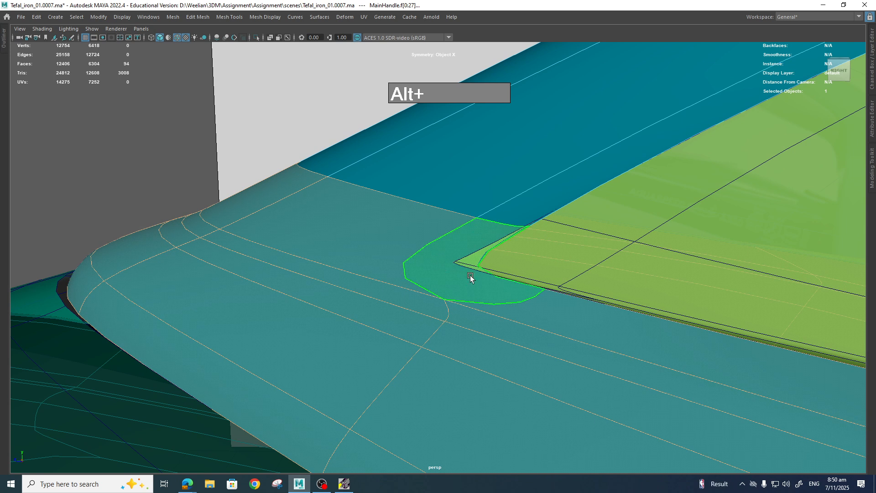
- Turn off the main handle's smooth preview and insert an edge loop across its front arm beside the opening's front tip
key("1")
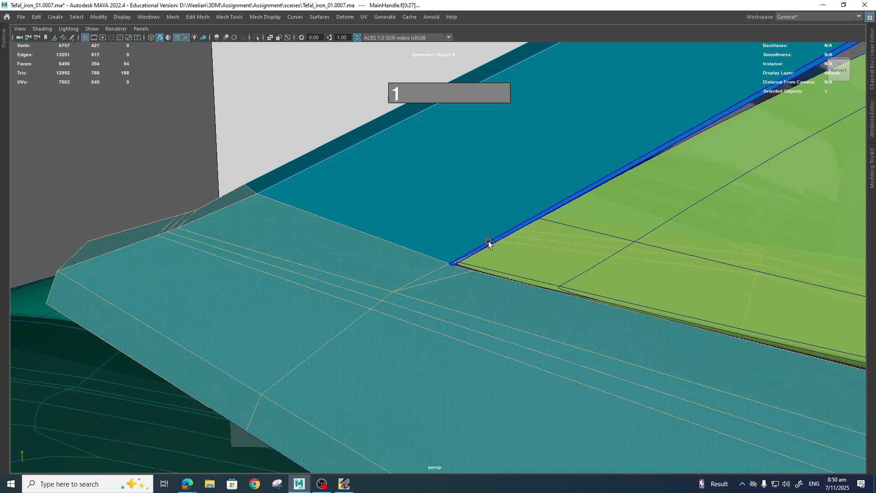
right_click_drag(489, 243, 440, 227, "shift")
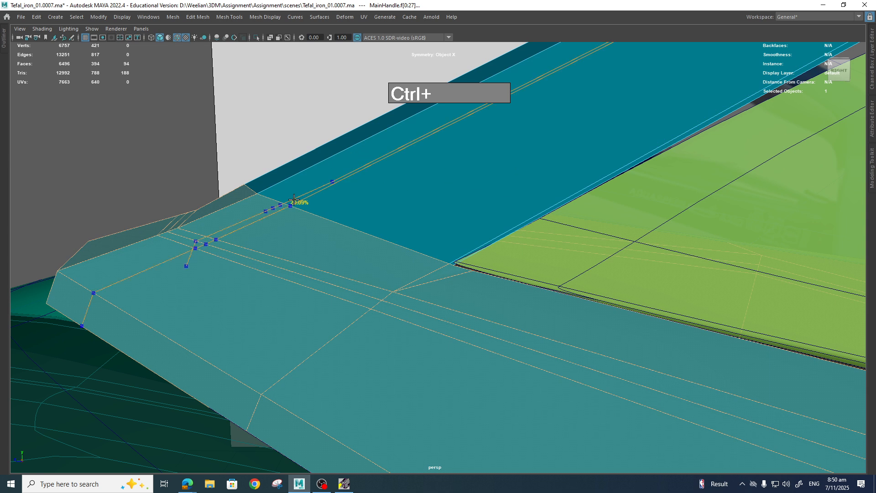
left_click(261, 192, "ctrl")
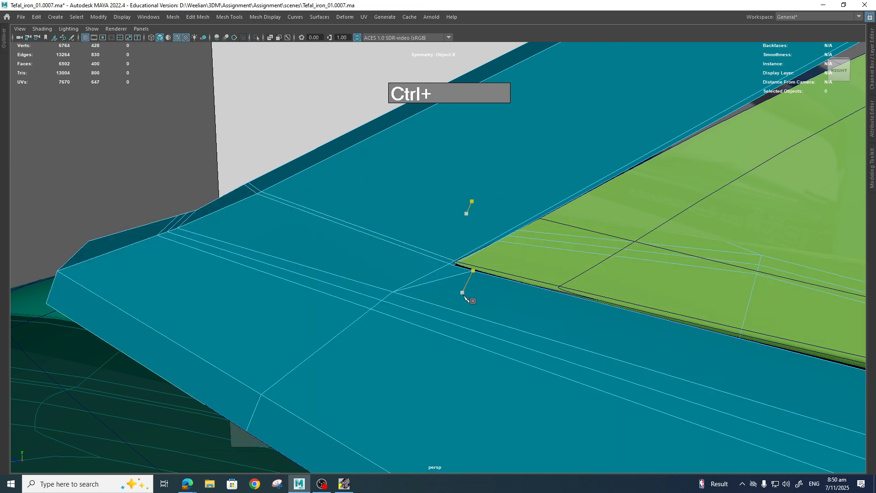
scroll(475, 302, "down", 5)
left_click_drag(482, 305, 410, 281, "alt")
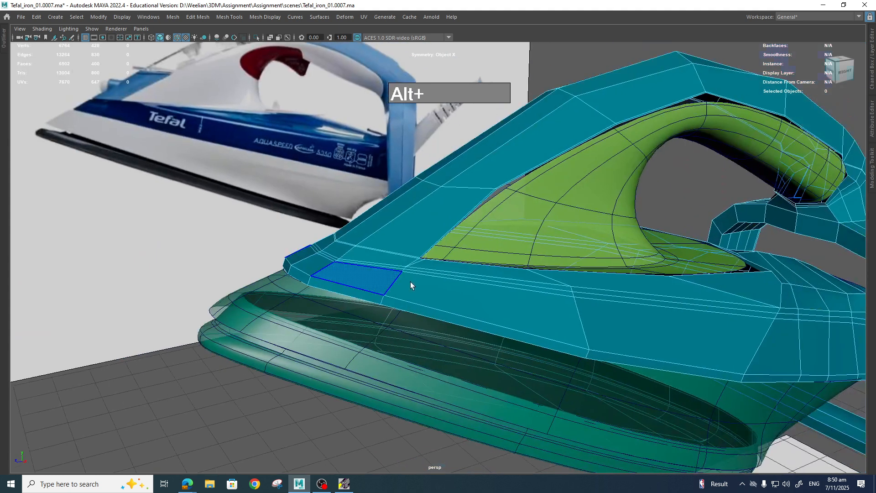
- Select the main handle's side body face loops from below the opening down to the broad lower band
scroll(383, 271, "up", 3)
left_click(406, 261)
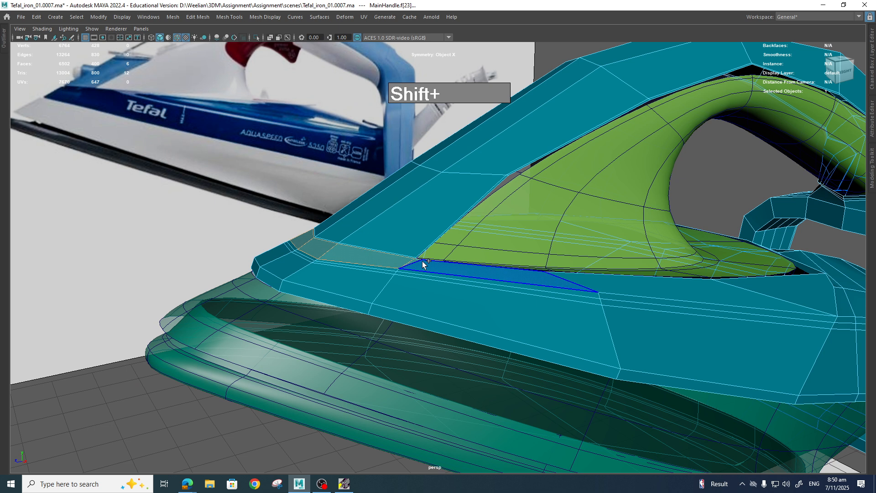
double_click(422, 261, "shift")
double_click(614, 281, "shift")
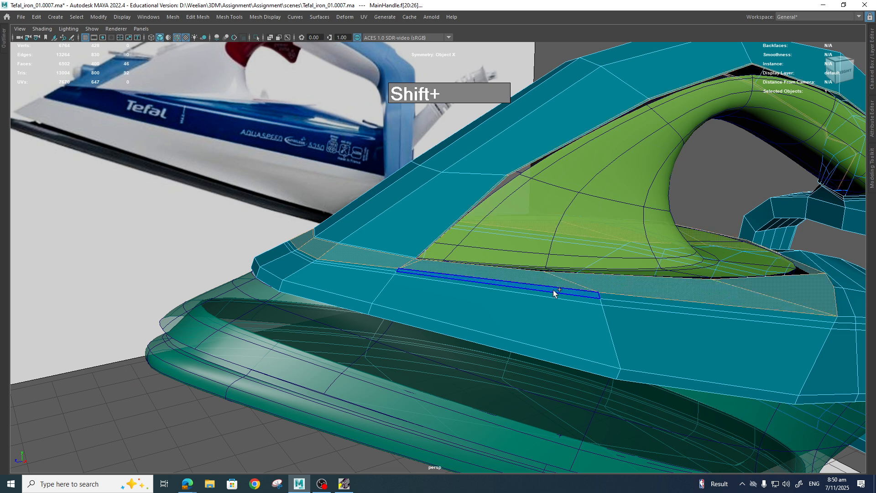
left_click(380, 270, "shift")
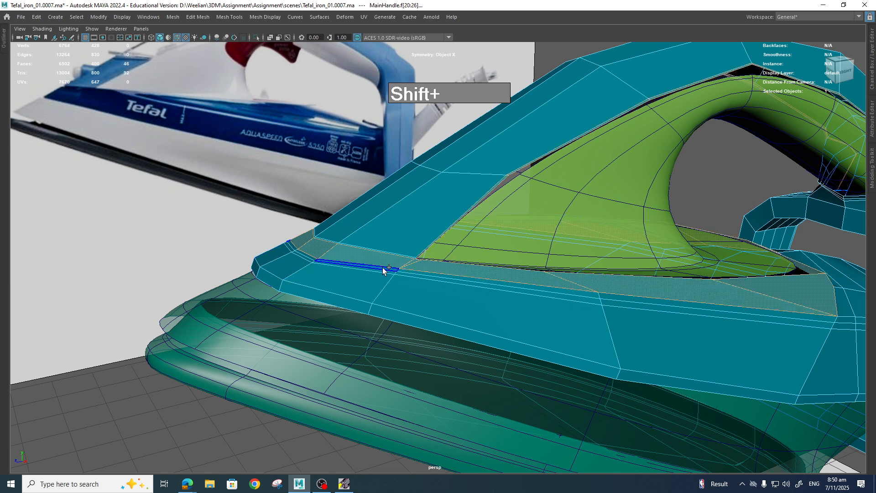
double_click(414, 274, "shift")
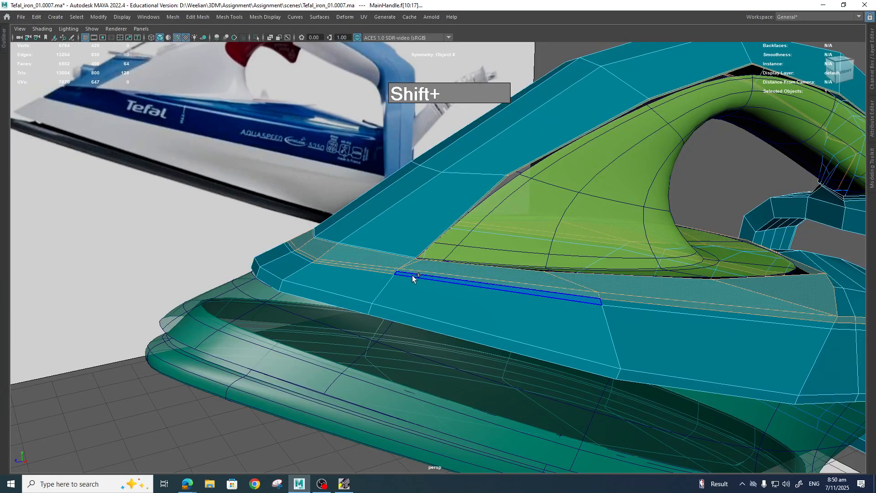
double_click(401, 293, "shift")
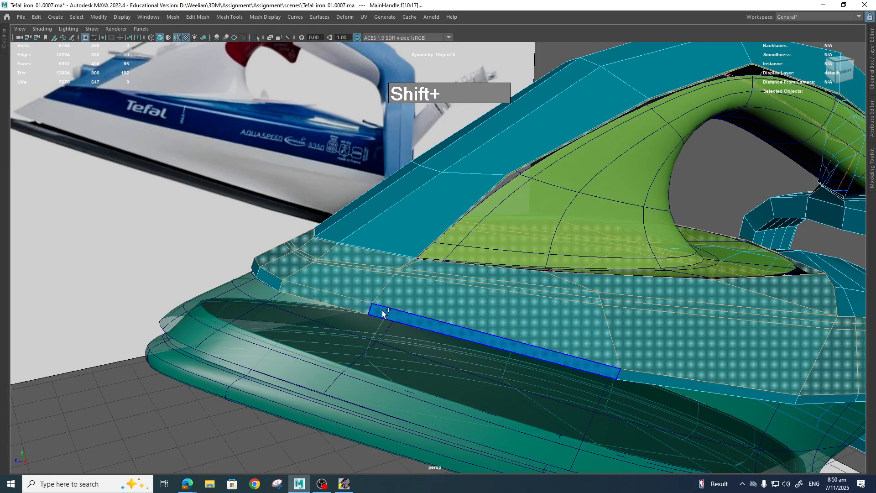
- Add the upper body faces between the opening and the rear handle arch to the side body selection
scroll(504, 280, "down", 5)
left_click_drag(629, 297, 557, 328, "alt")
scroll(557, 328, "up", 5)
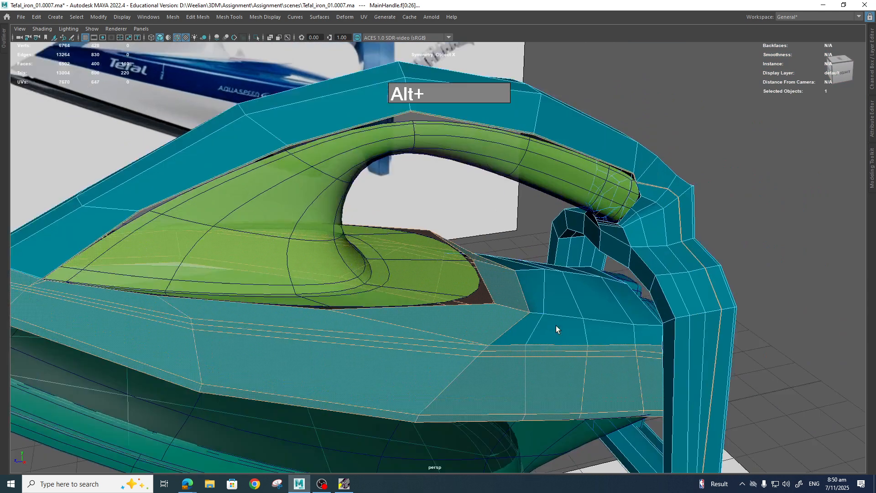
double_click(552, 306, "shift")
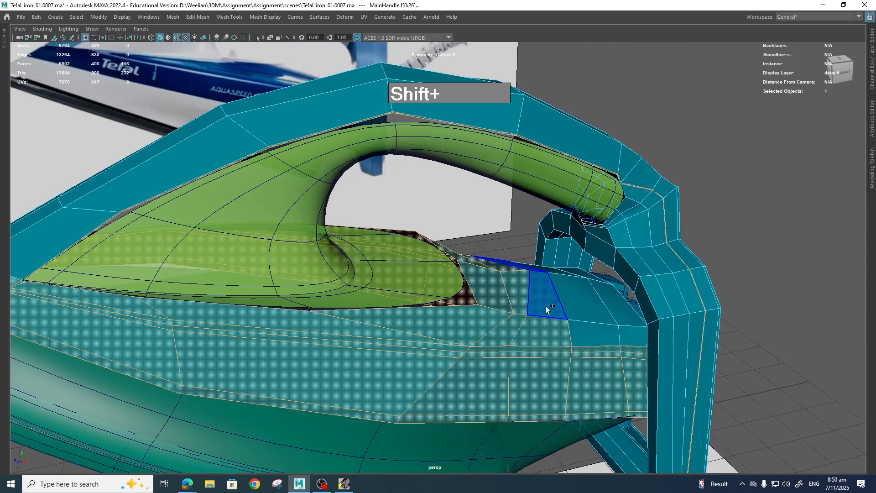
double_click(589, 335, "shift")
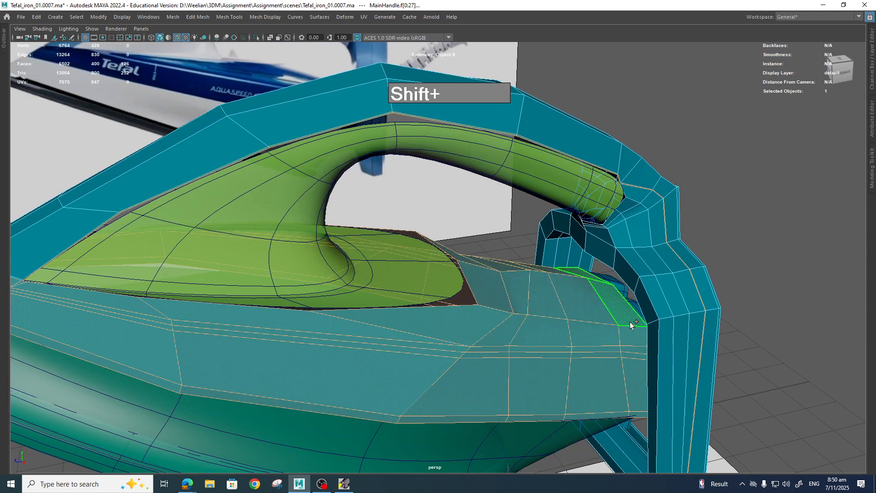
scroll(630, 326, "down", 5)
left_click_drag(630, 325, 482, 348, "alt")
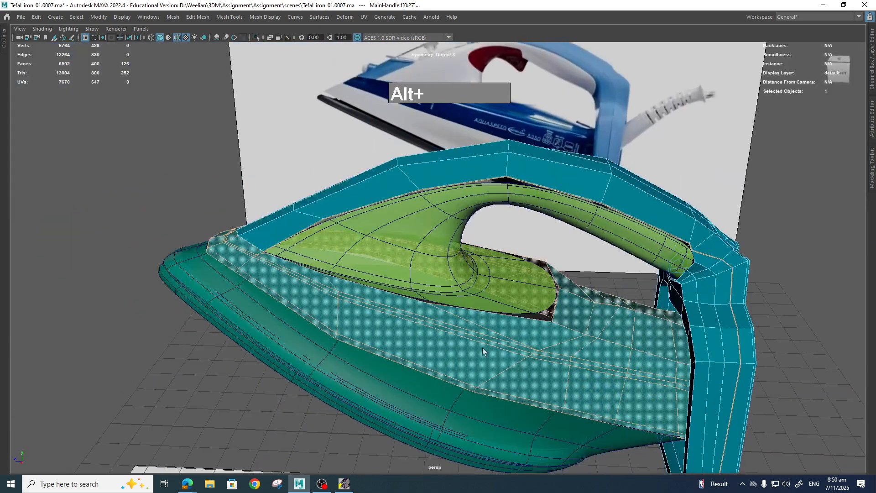
right_click_drag(483, 348, 565, 291, "alt")
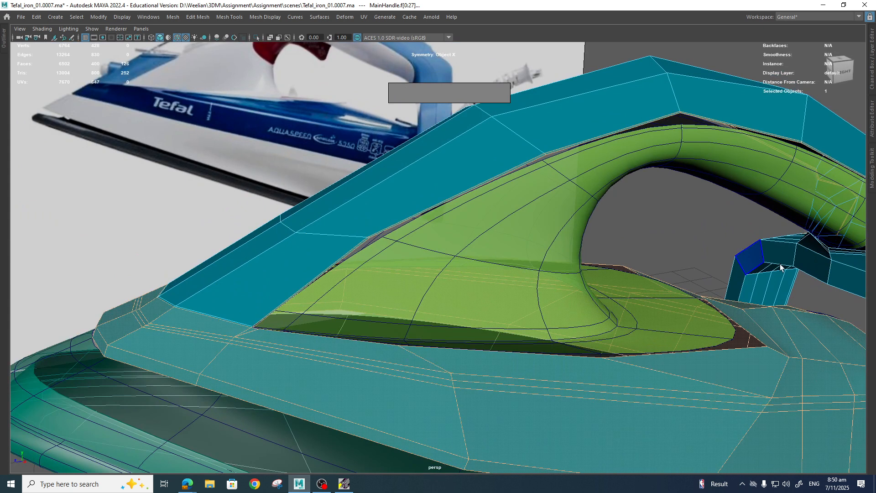
left_click_drag(780, 266, 502, 253, "alt")
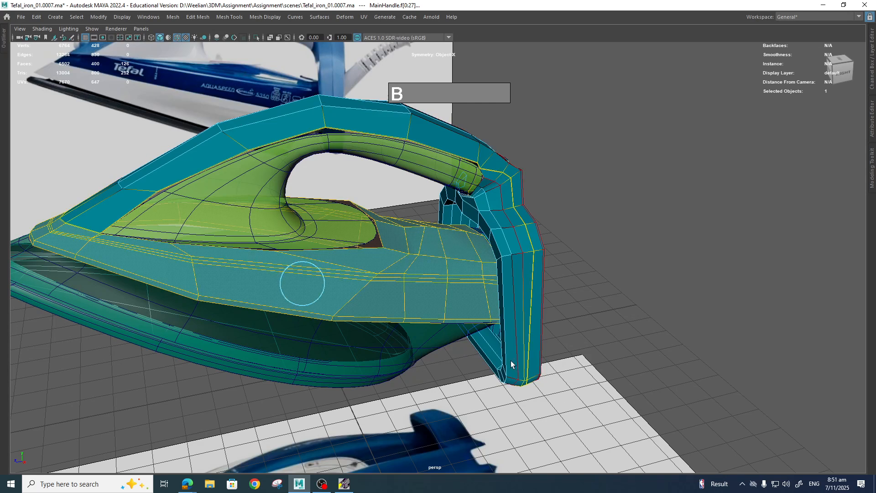
- Turn off soft selection and deselect the rear post and upper arch face loops, leaving only the lower body faces selected
left_click(524, 379)
key("ctrl+z")
key("b")
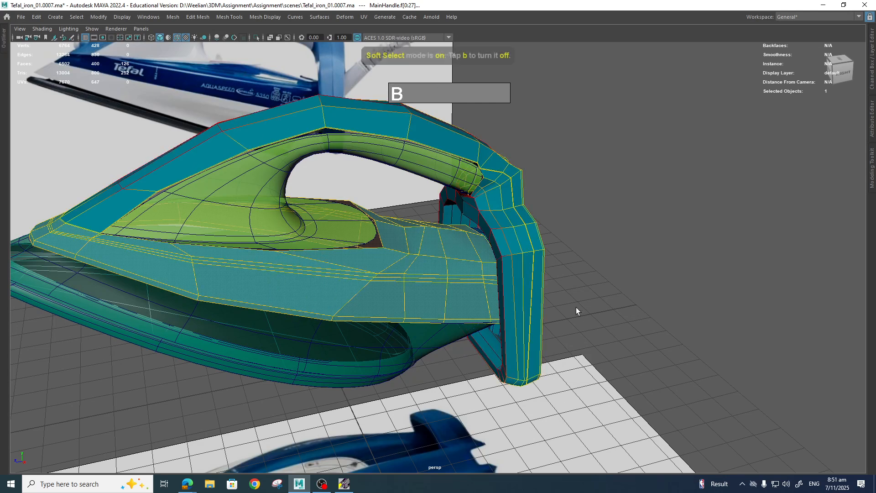
left_click_drag(575, 308, 555, 319, "alt")
left_click_drag(582, 348, 548, 338, "alt")
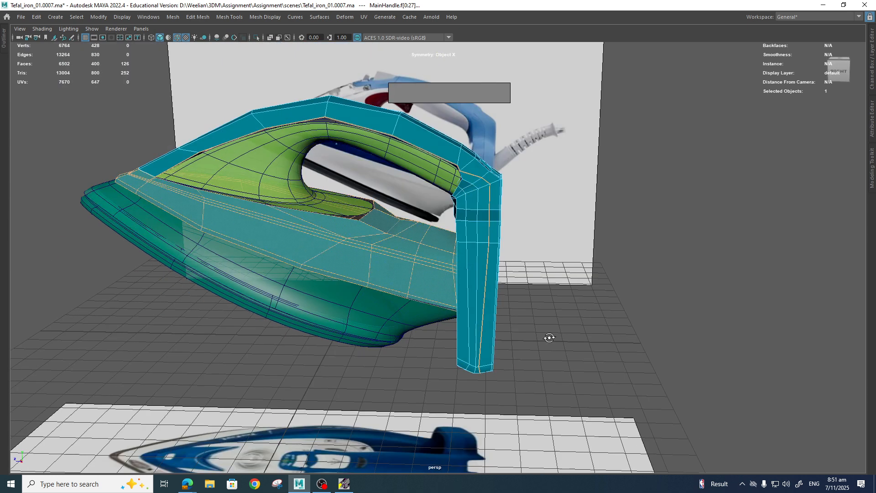
scroll(509, 258, "up", 3)
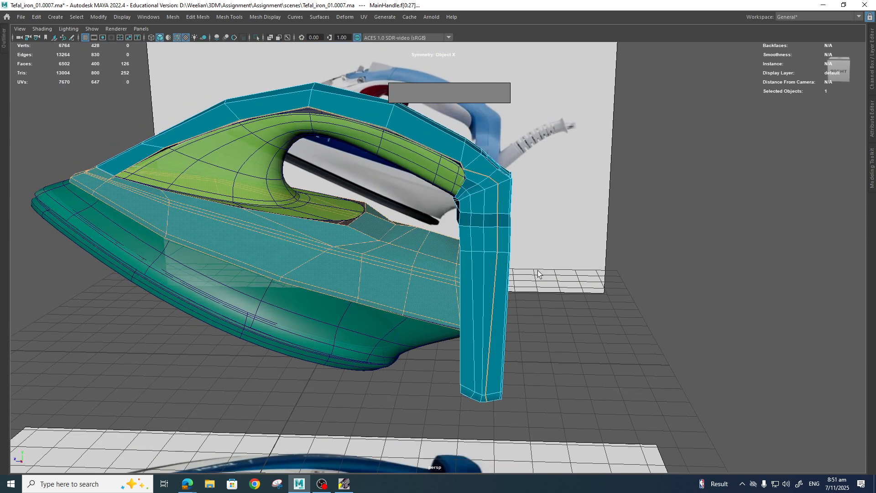
left_click(494, 305, "ctrl")
left_click(468, 387, "ctrl")
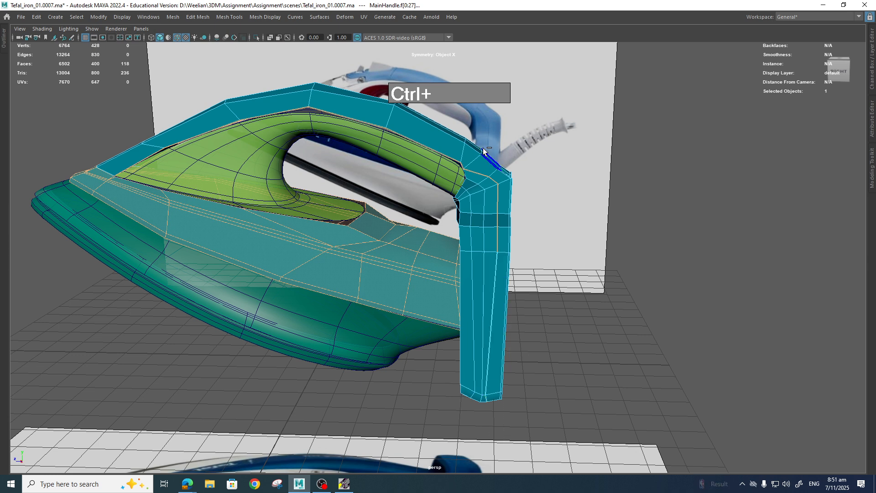
left_click_drag(464, 167, 463, 166, "ctrl")
left_click(214, 106, "ctrl")
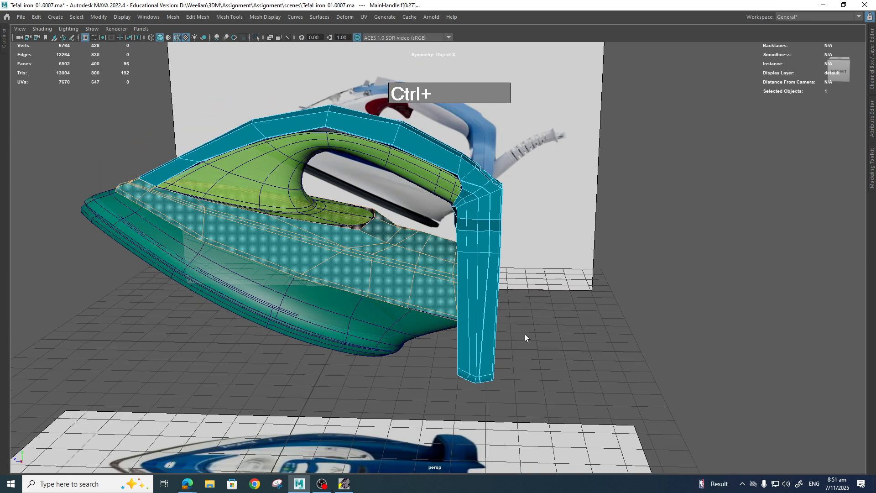
- Check the body face selection in wireframe, extract the selected faces from the main handle, and return to object mode
mouse_move(536, 335)
left_mouse_down("alt")
mouse_move(380, 326)
mouse_move(519, 336)
mouse_move(488, 332)
mouse_move(520, 316)
mouse_move(391, 293)
mouse_move(515, 315)
mouse_move(472, 320)
mouse_move(477, 301)
mouse_move(494, 326)
left_mouse_up("alt")
key("4")
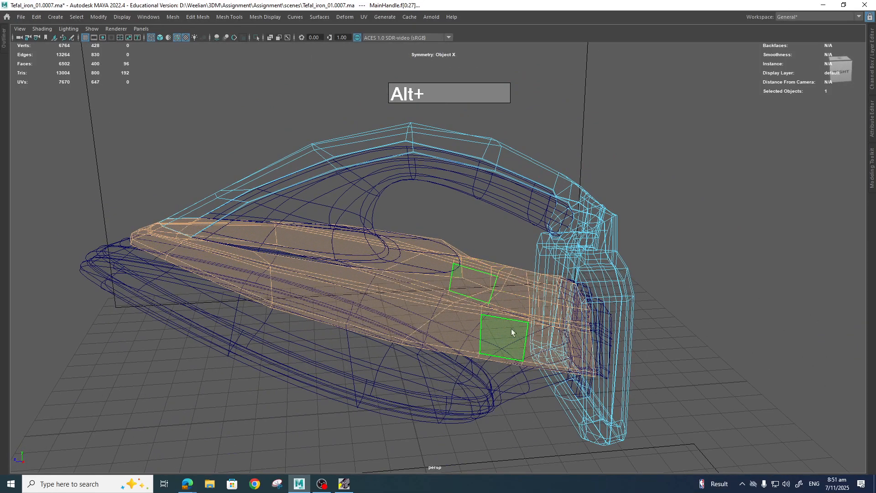
key("5")
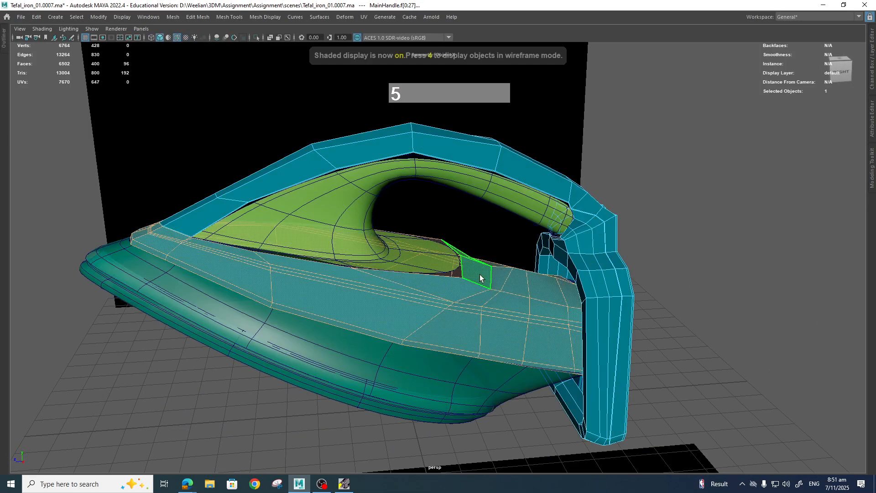
key("6")
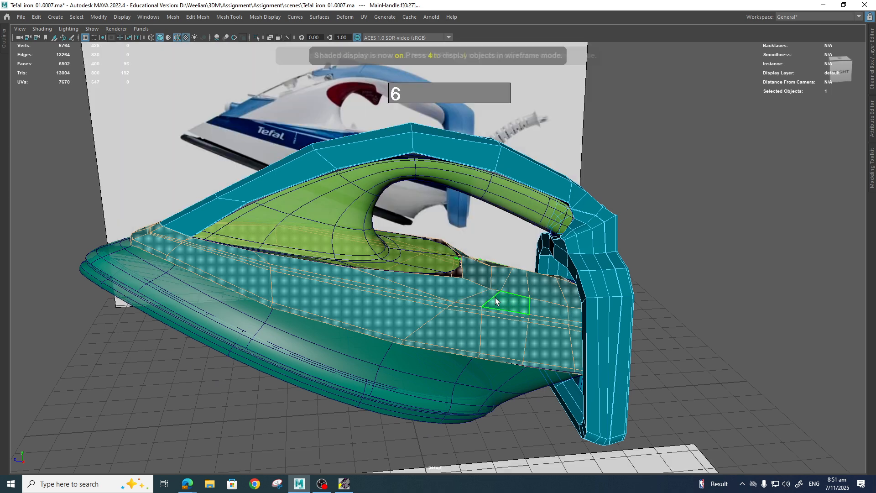
right_click(491, 327, "shift")
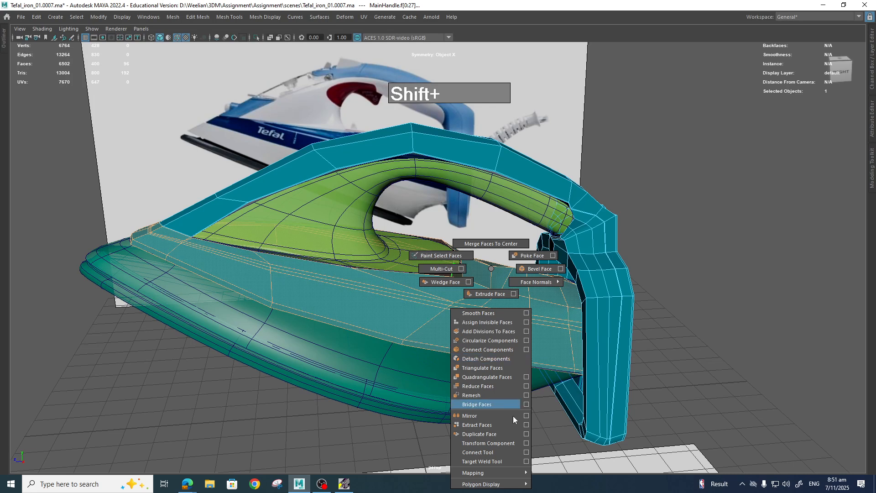
left_click(485, 424)
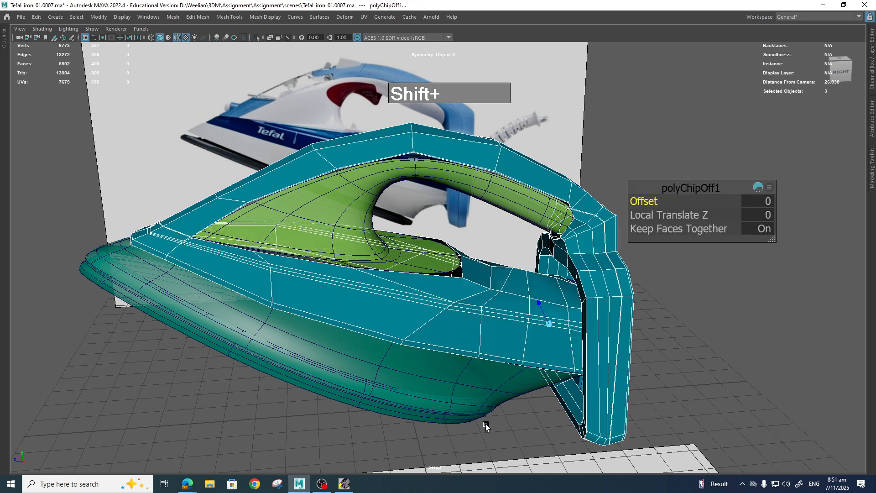
right_click_drag(527, 299, 628, 246)
- Test-move the extracted body and the handle arch separately, undoing each move
left_click(559, 313)
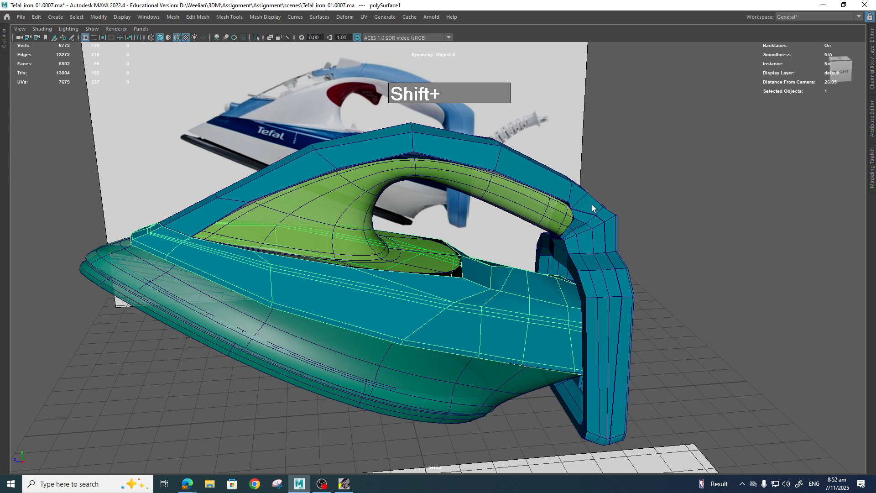
left_click(592, 219)
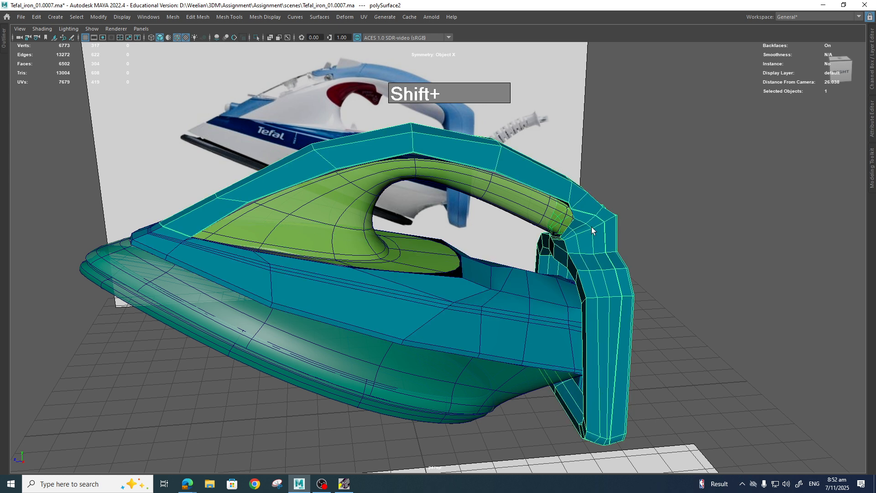
left_click(454, 325)
key("w")
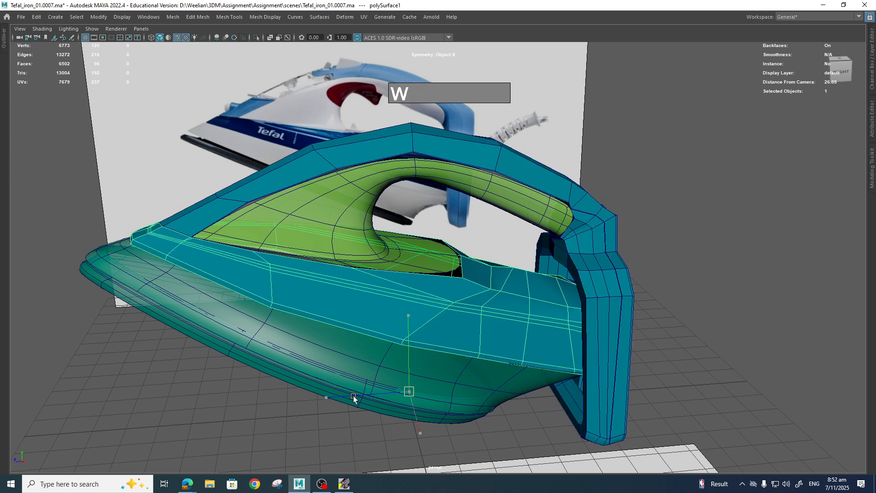
mouse_move(414, 406)
left_mouse_down()
mouse_move(400, 417)
mouse_move(406, 404)
left_mouse_up()
key("z")
left_click(555, 181)
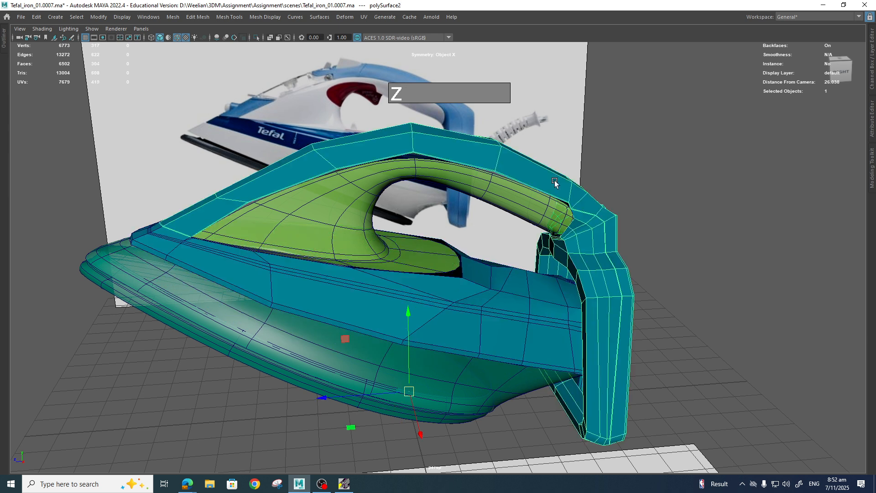
left_click_drag(345, 339, 371, 321)
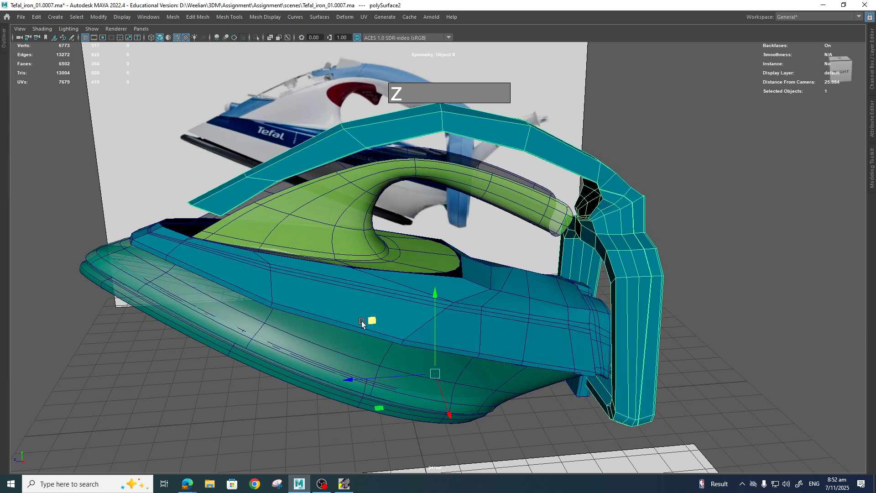
key("z")
- Compare the handle arch with the reference photo and assign it a new Blinn material
left_click_drag(286, 243, 309, 252, "alt")
right_click_drag(309, 253, 340, 252, "alt")
mouse_move(340, 253)
left_mouse_down("alt")
mouse_move(293, 293)
mouse_move(347, 257)
left_mouse_up("alt")
left_click(359, 349)
left_click_drag(372, 354, 427, 333, "alt")
middle_click_drag(440, 308, 426, 344, "alt")
left_click(340, 282)
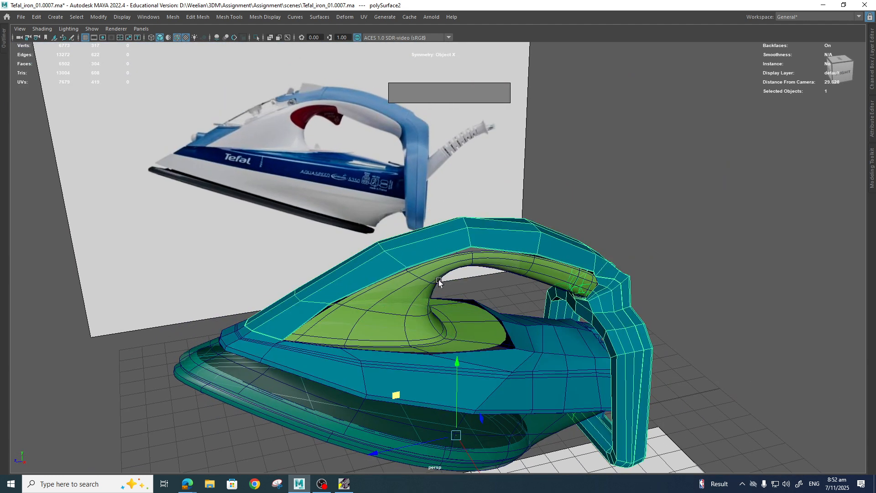
left_click_drag(438, 281, 459, 274, "alt")
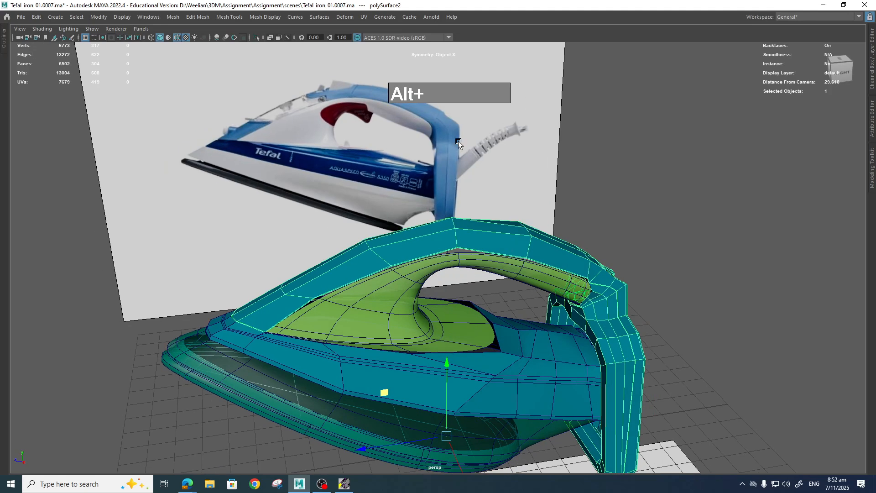
right_click(502, 232)
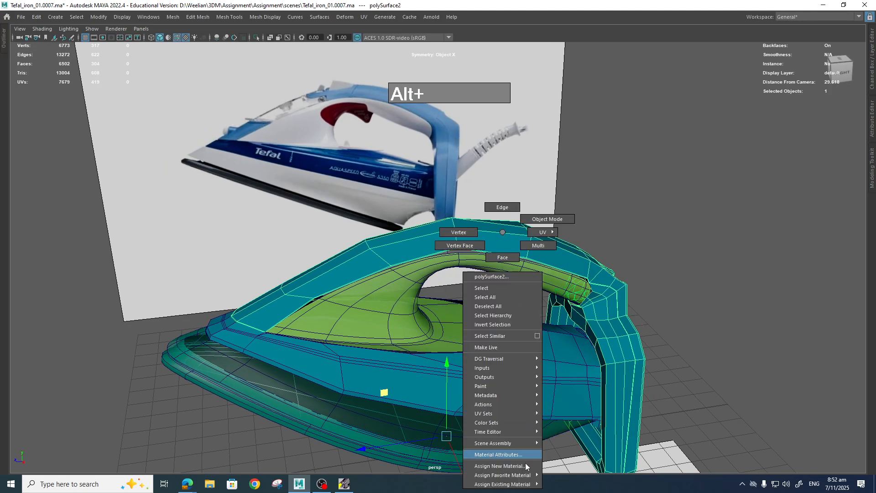
mouse_move(526, 475)
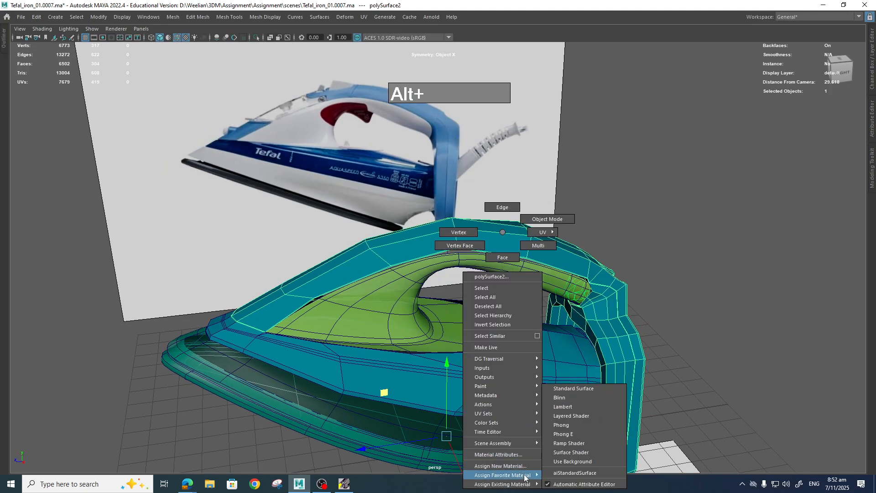
left_click(560, 399)
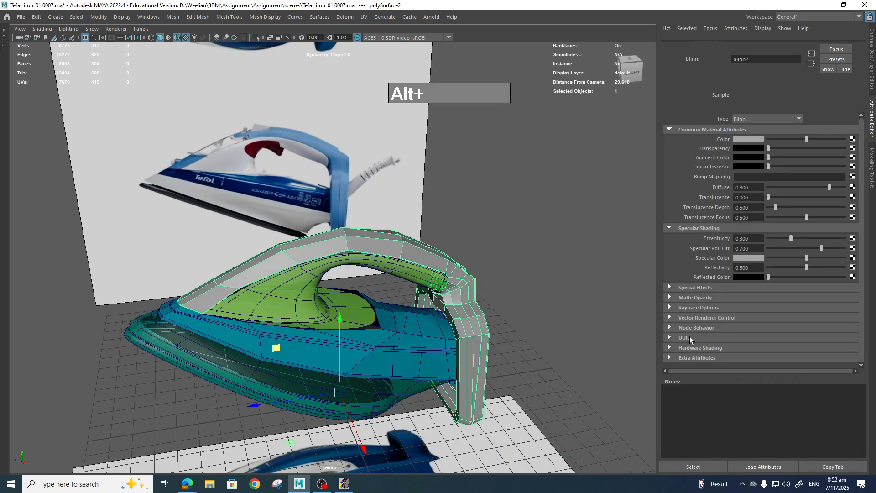
- Restore the full interface, open the handle arch's Blinn material attributes, and set its color to a light blue
key("ctrl+space")
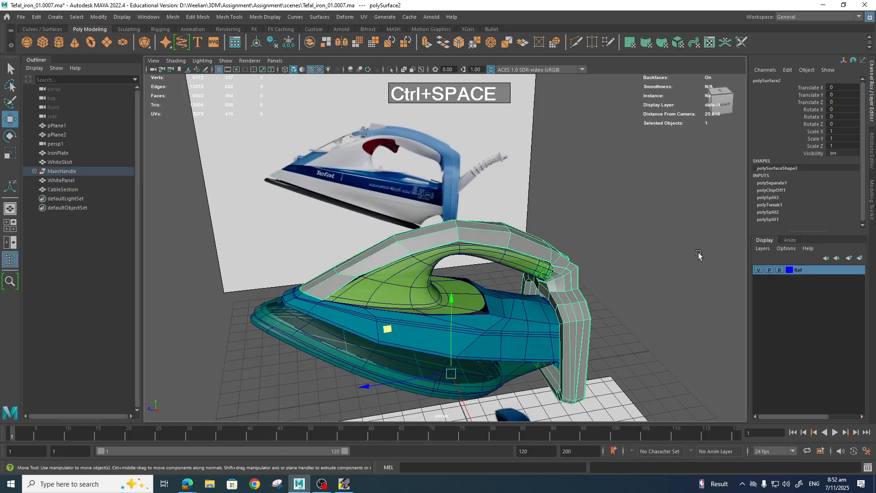
left_click(872, 148)
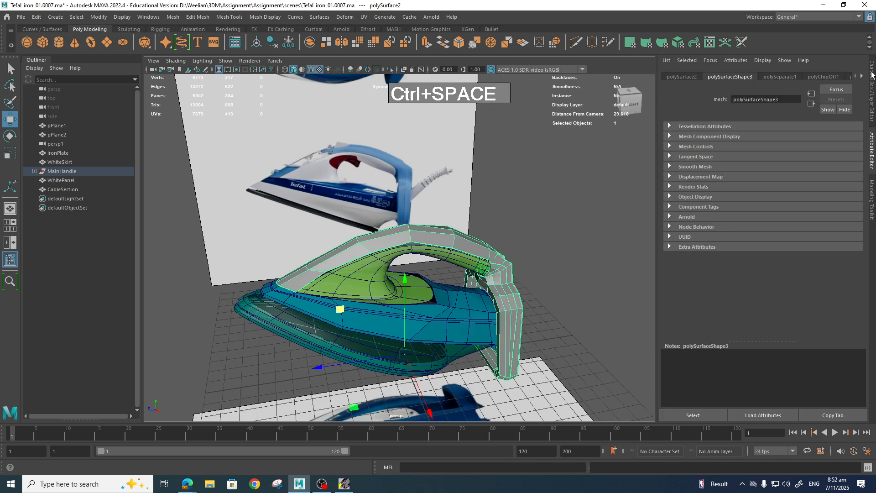
left_click(872, 74)
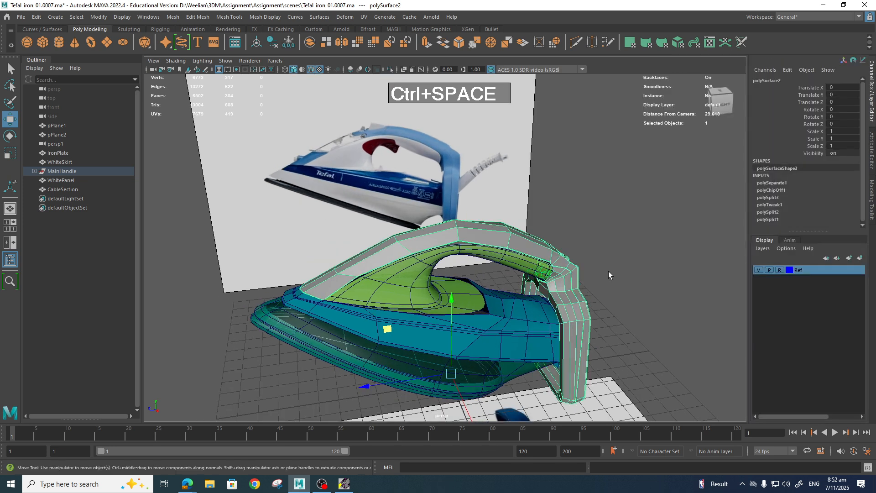
right_click_drag(506, 232, 524, 396)
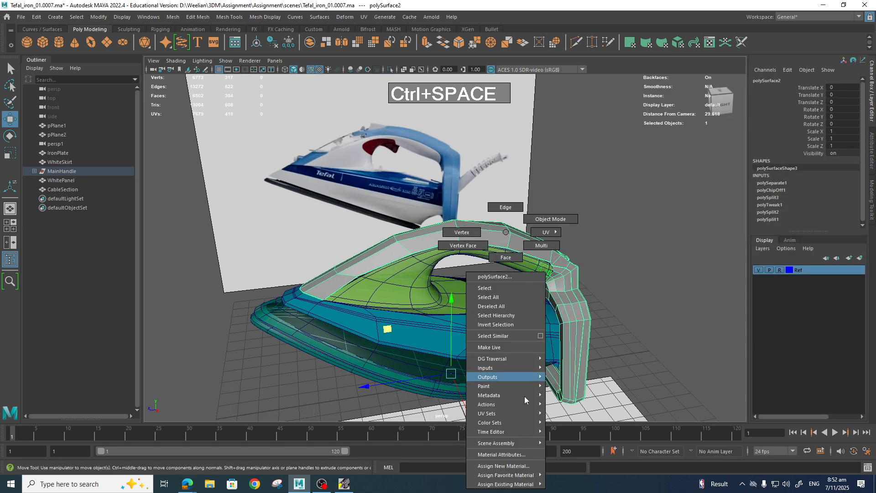
left_click(501, 454)
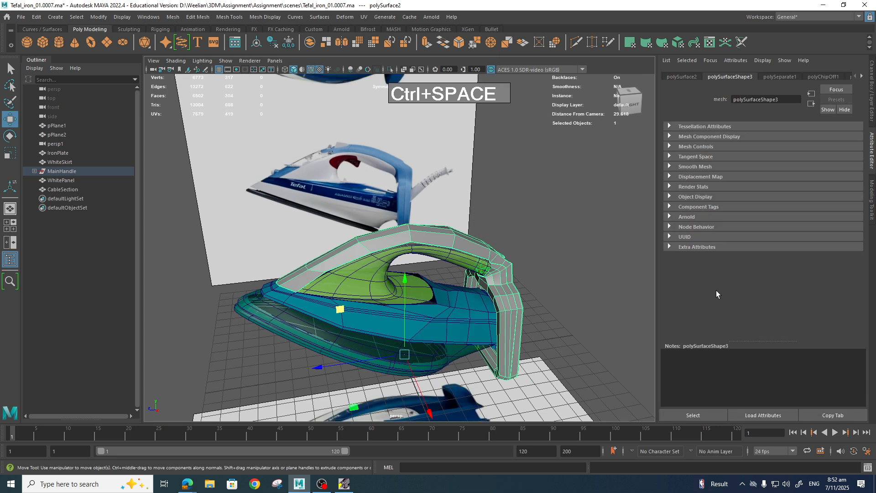
right_click(460, 283)
left_click(456, 452)
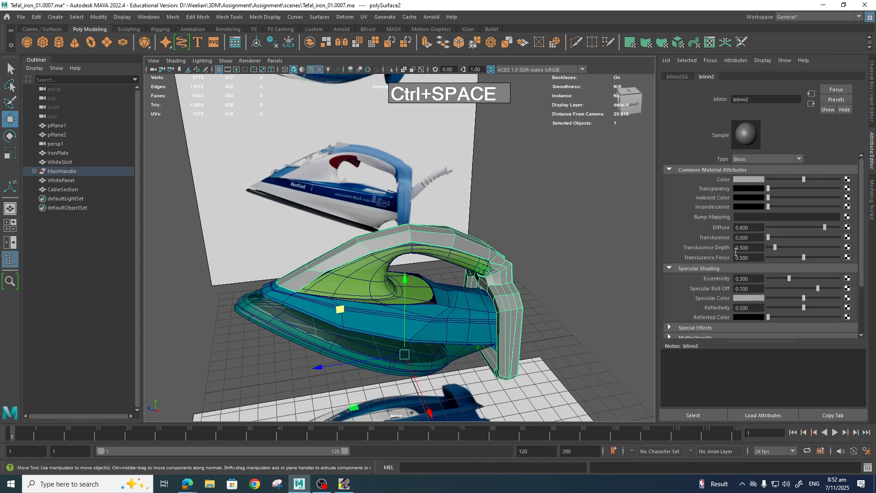
left_click(744, 179)
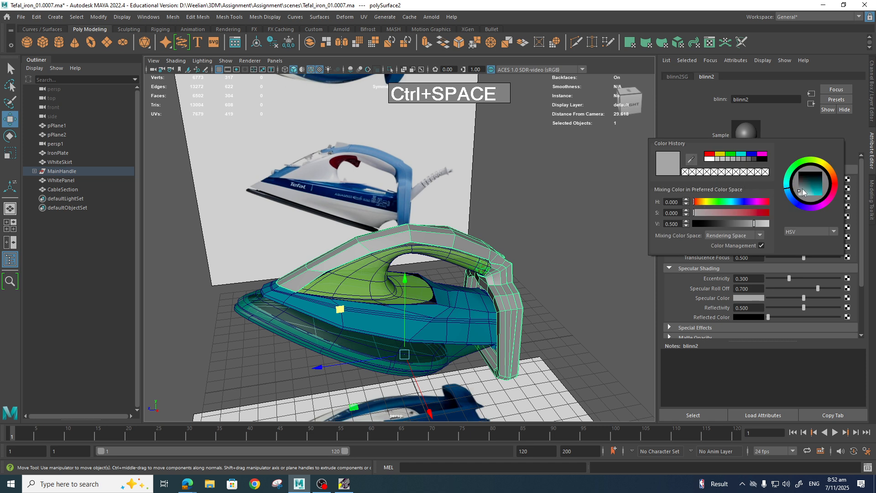
left_click_drag(802, 192, 815, 192)
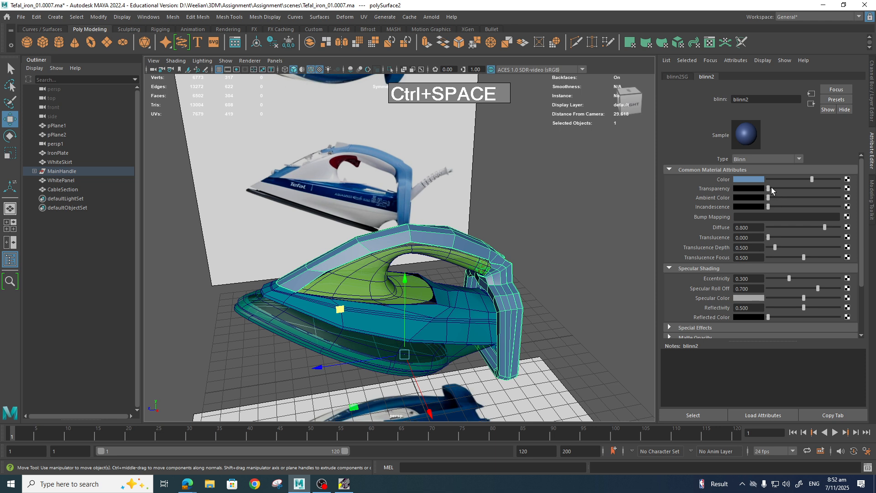
left_click(542, 234)
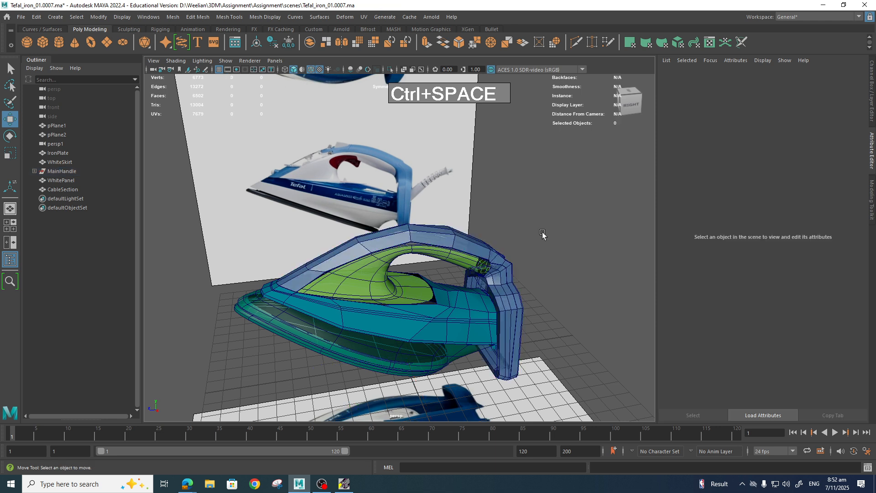
- Sample the reference iron's dark blue band for the body's Lambert color and lighten it to hue 233.80, saturation 0.727, value 0.308
right_click_drag(478, 232, 519, 238)
left_click(448, 289)
right_click_drag(448, 289, 464, 455)
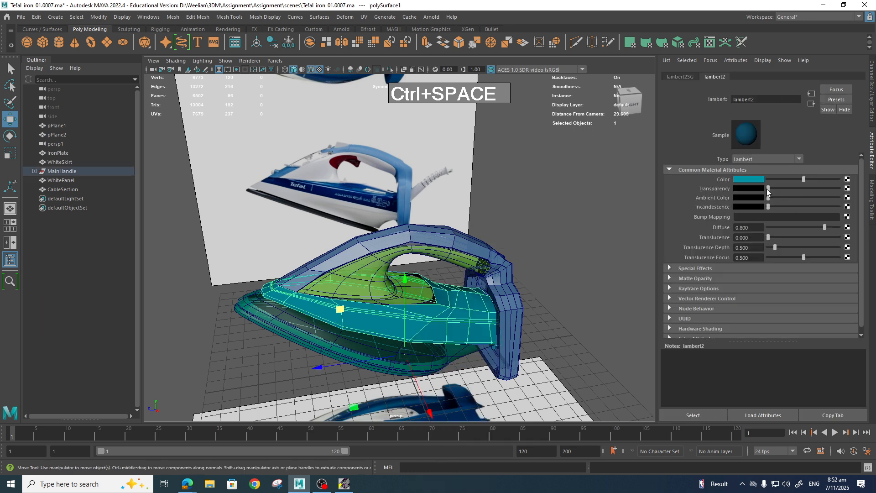
left_click(750, 180)
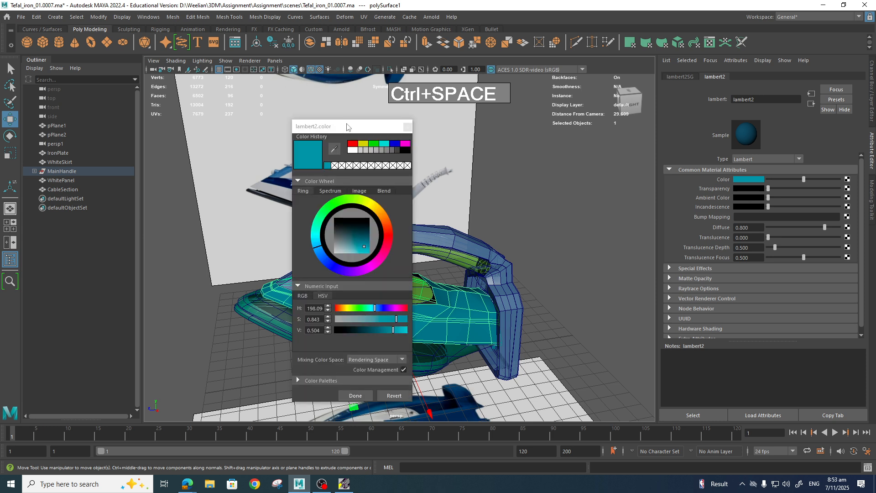
left_click_drag(346, 126, 475, 127)
left_click(462, 149)
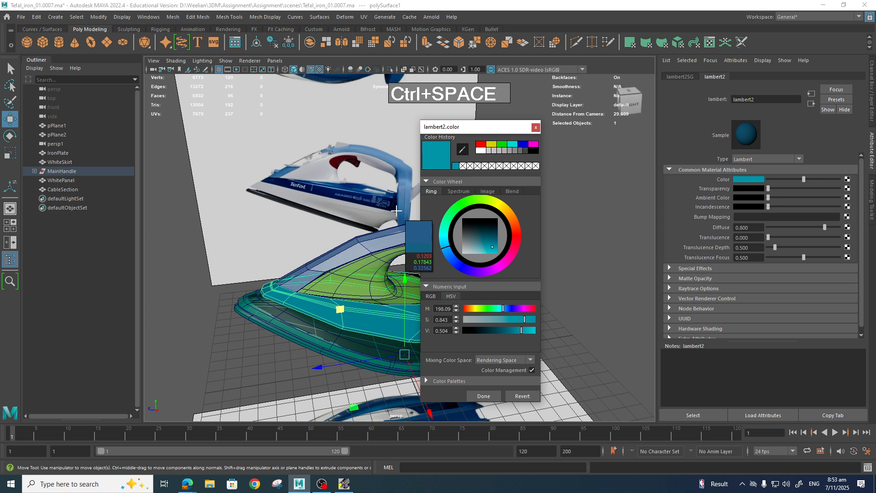
left_click(328, 190)
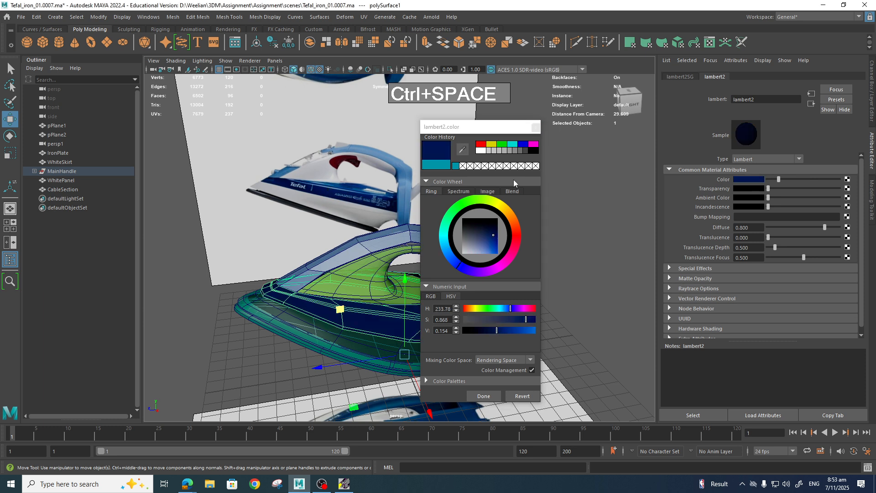
left_click(576, 185)
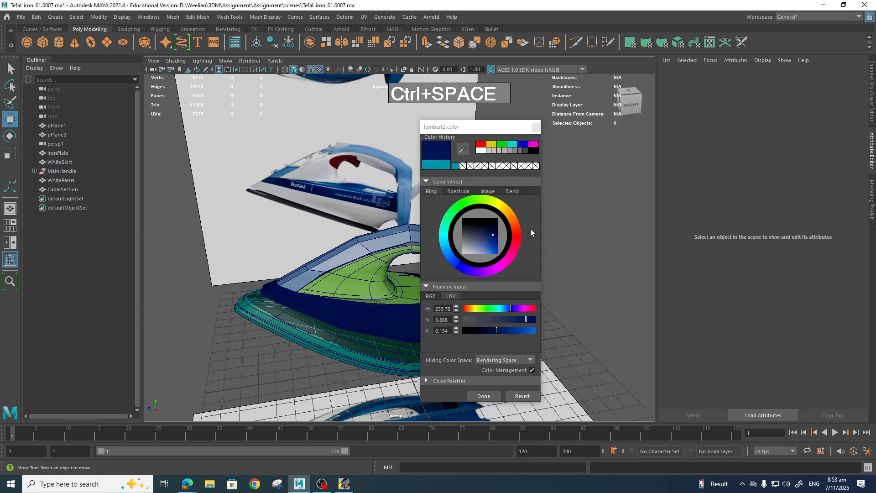
left_click(488, 242)
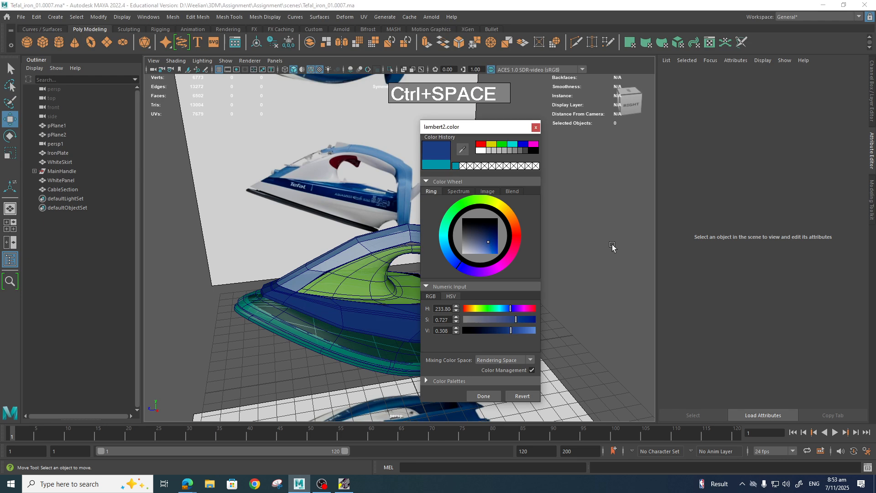
- Reopen the body's Lambert material attributes and sample its color from the dark blue band on the reference iron
left_click(537, 129)
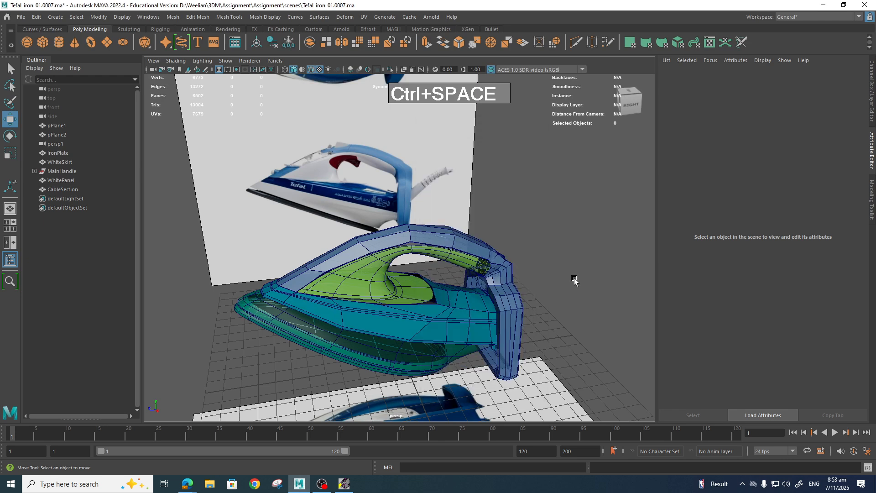
right_click_drag(393, 322, 390, 454)
left_click(752, 179)
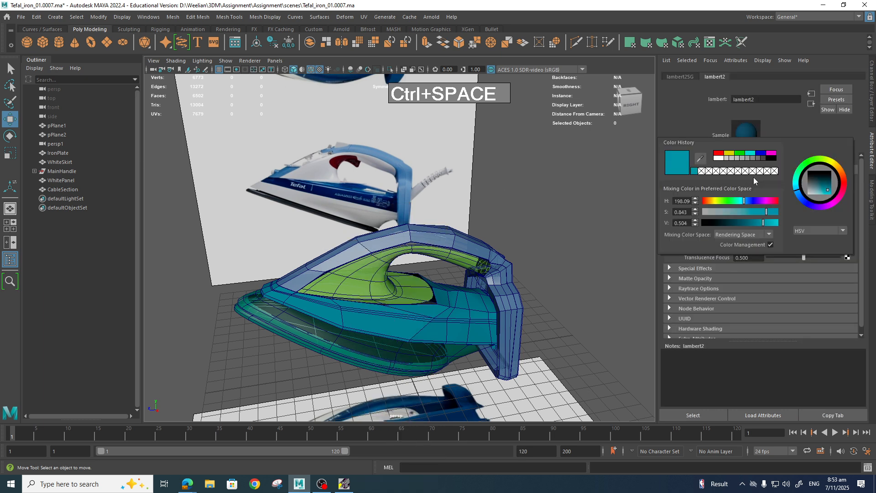
left_click(700, 159)
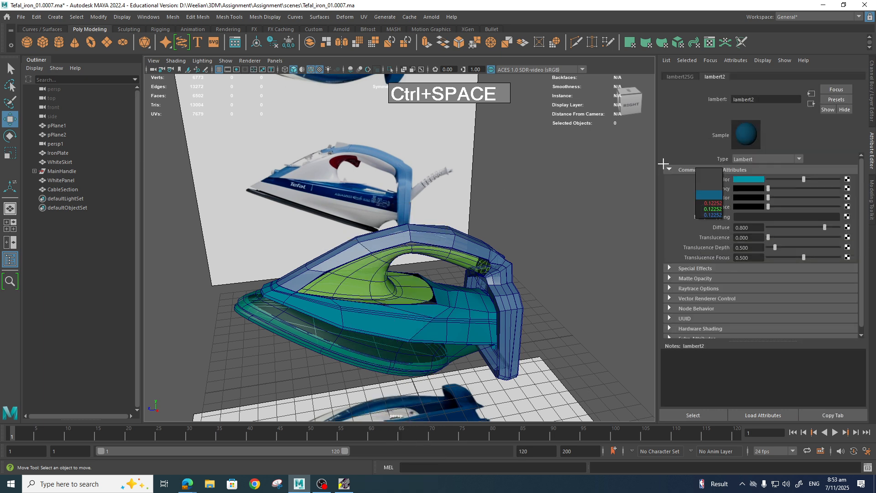
left_click(332, 186)
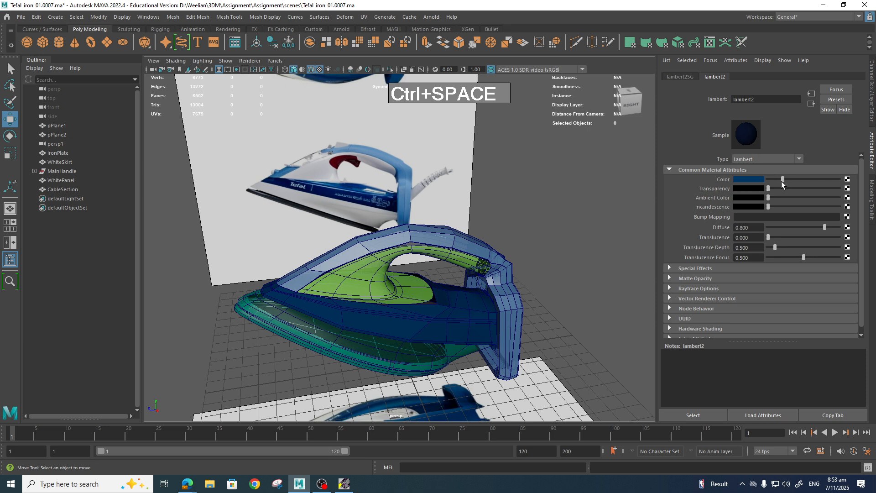
- Shift the body's Lambert color to hue 205.34, saturation 0.781, value 0.210, and accept it
left_click(753, 181)
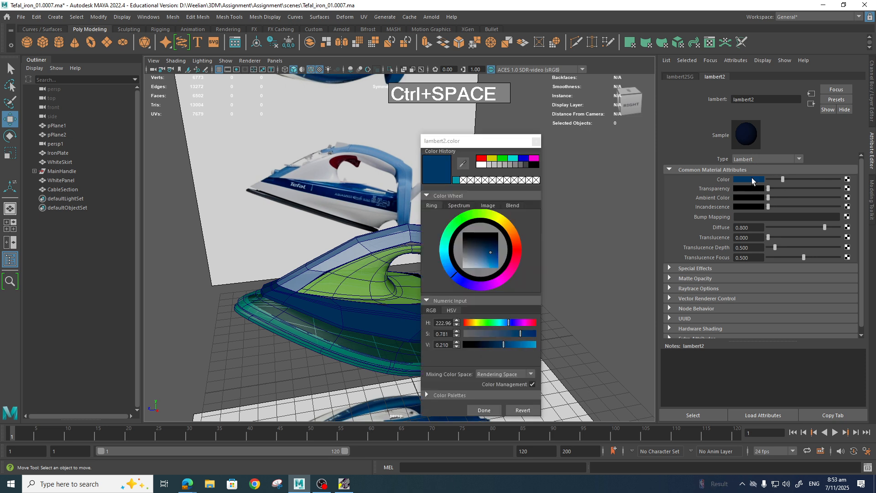
mouse_move(456, 259)
left_mouse_down()
mouse_move(453, 278)
mouse_move(447, 270)
left_mouse_up()
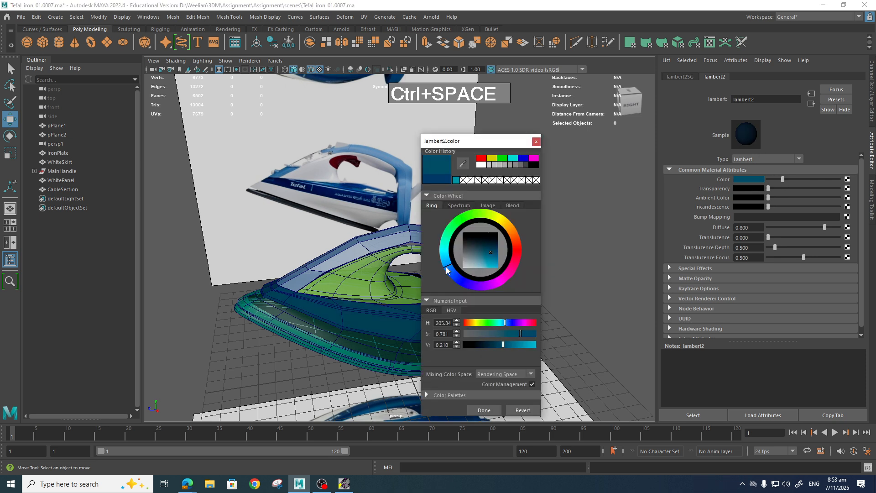
left_click(484, 410)
- Select the handle arch and examine closely its lower front corner, where it meets the body and the green panel
left_click_drag(564, 274, 553, 296, "alt")
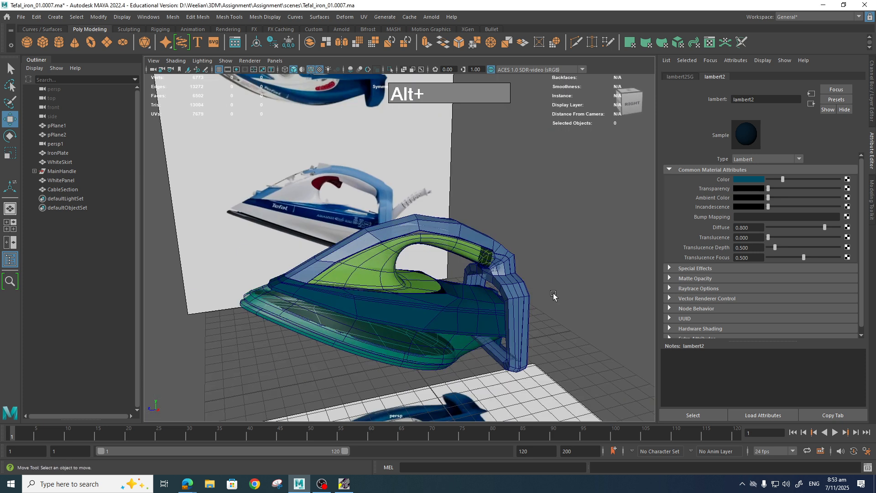
scroll(561, 339, "up", 4)
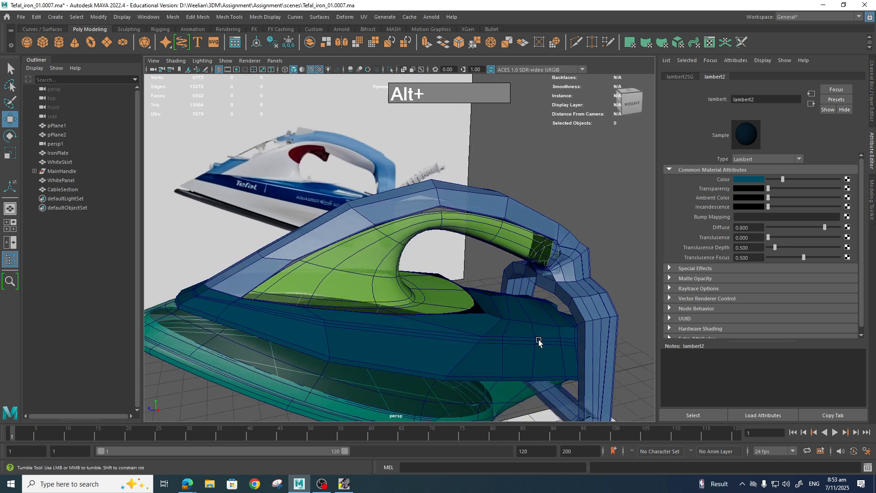
right_click_drag(497, 232, 543, 219)
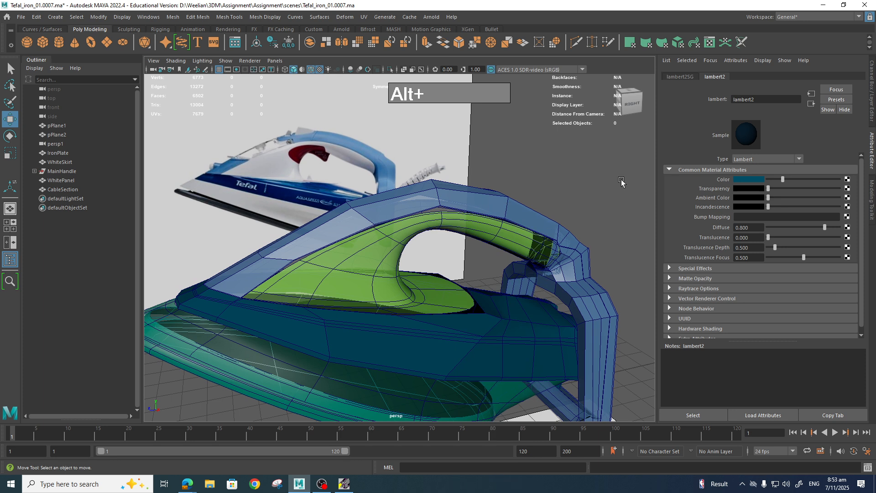
left_click(541, 214)
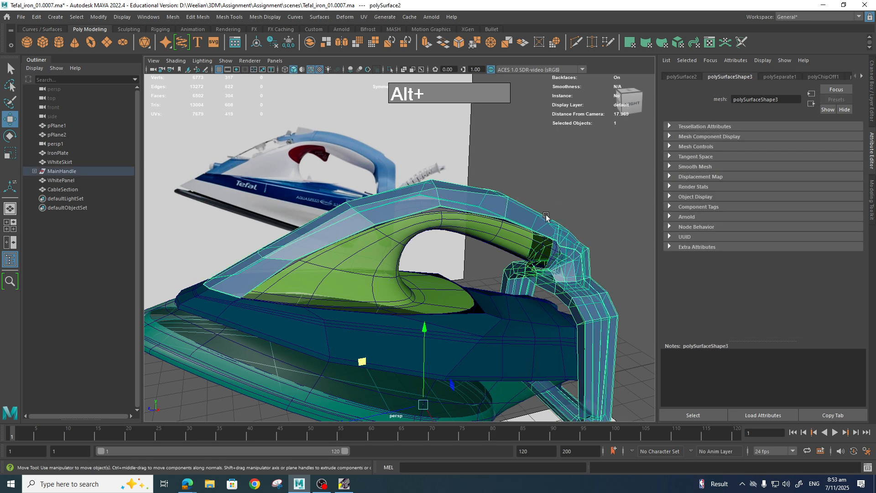
key("3")
right_click_drag(603, 234, 461, 270, "alt")
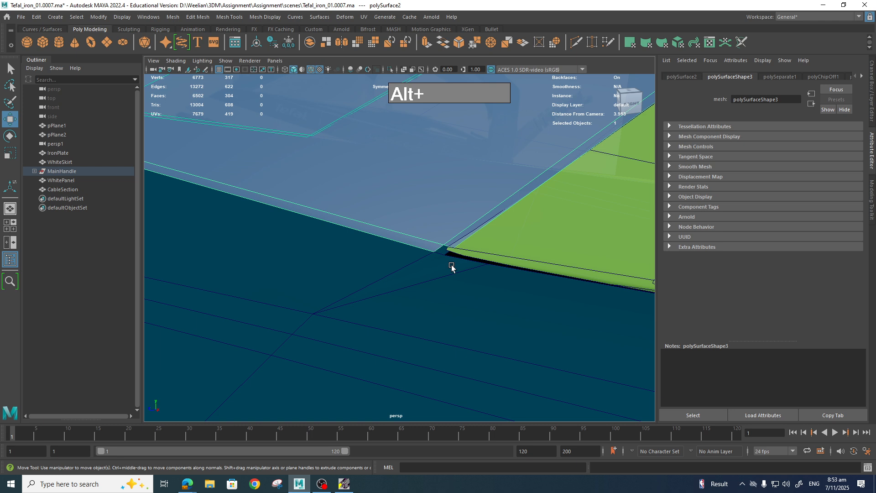
- Extract the small leftover faces at the arch's lower front corners from the body mesh
left_click(451, 284)
right_click(447, 256)
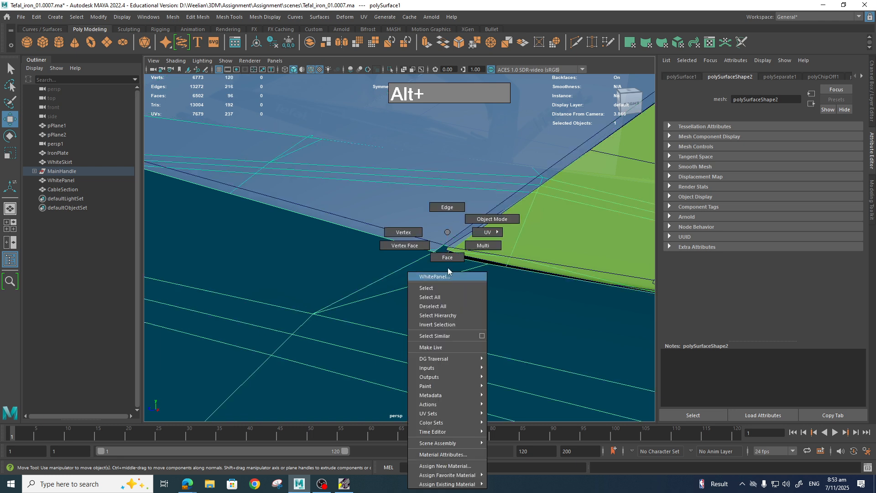
left_click(445, 258)
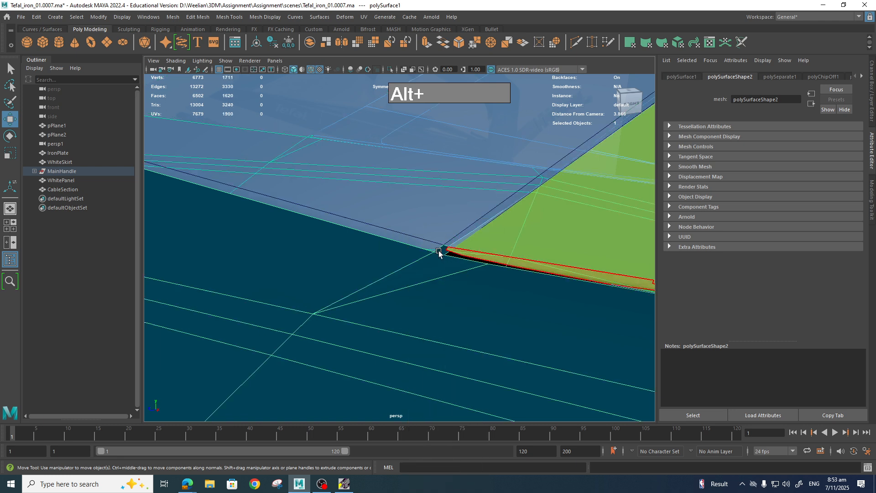
right_click(437, 270)
left_click(434, 274)
left_click(442, 251)
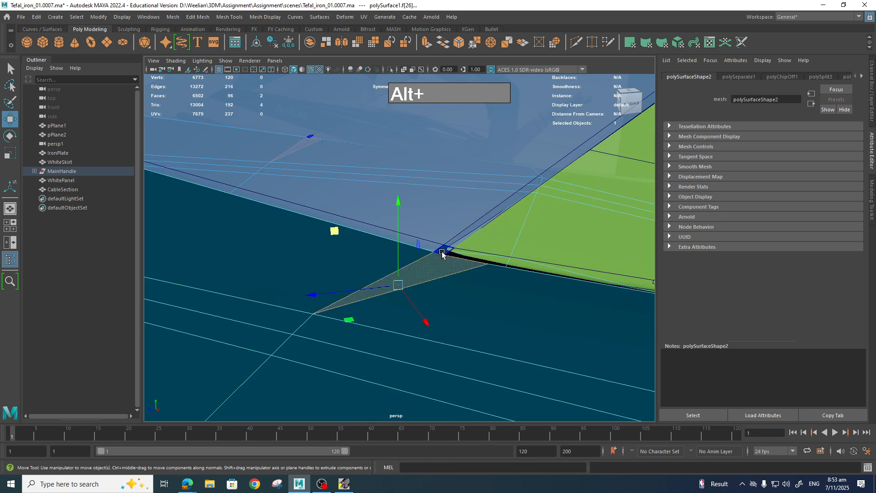
left_click_drag(449, 240, 445, 305, "alt")
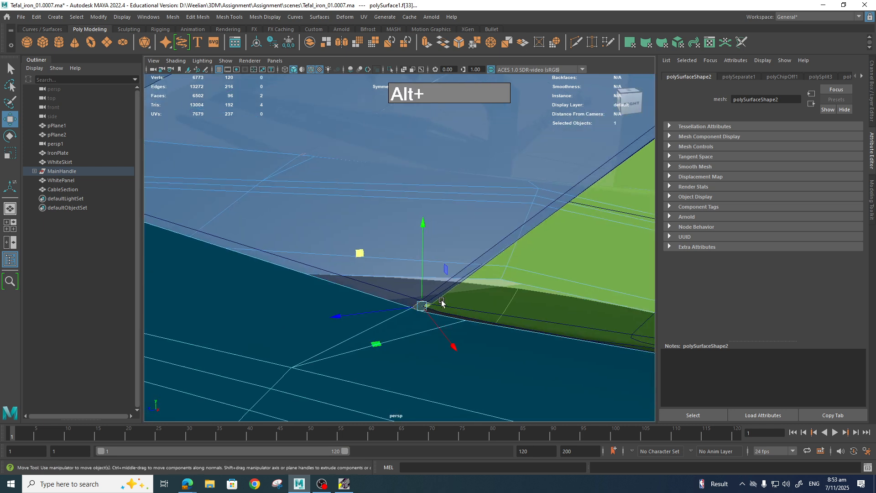
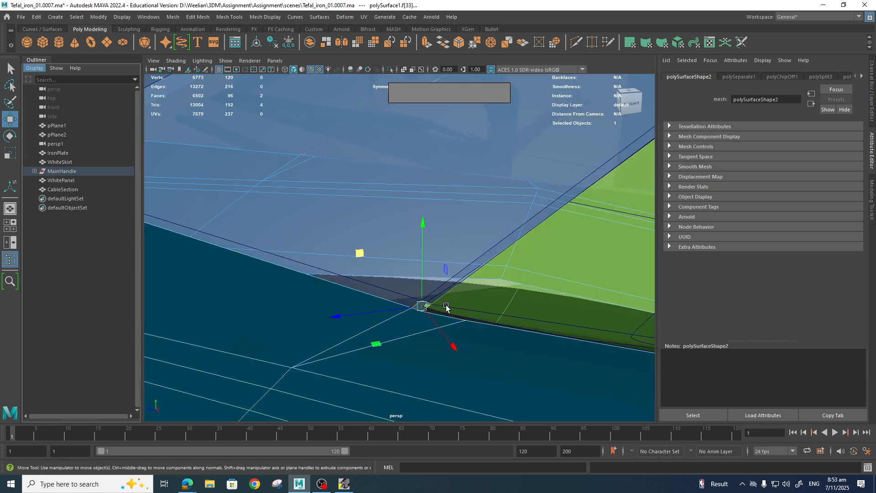
right_click_drag(422, 307, 417, 427, "shift")
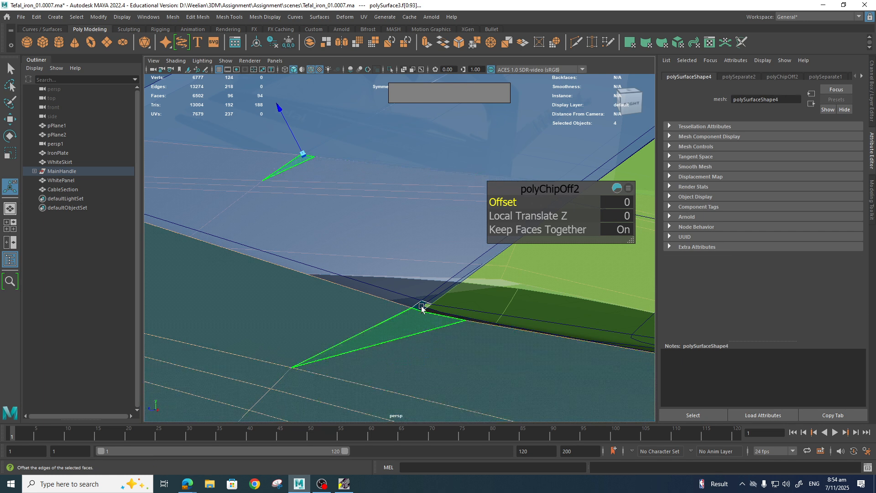
- Combine the extracted corner faces with the handle arch into one mesh
right_click_drag(426, 306, 453, 229)
left_click(427, 307)
left_click(417, 305, "shift")
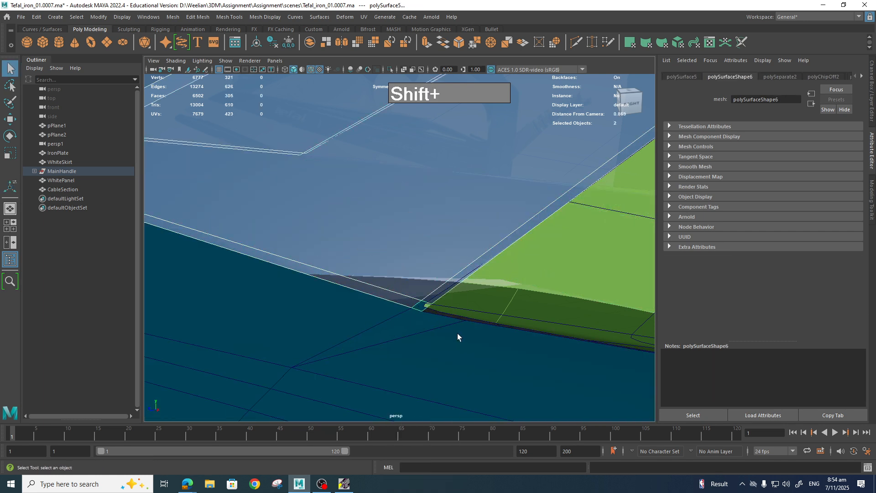
right_click_drag(417, 307, 405, 433, "shift")
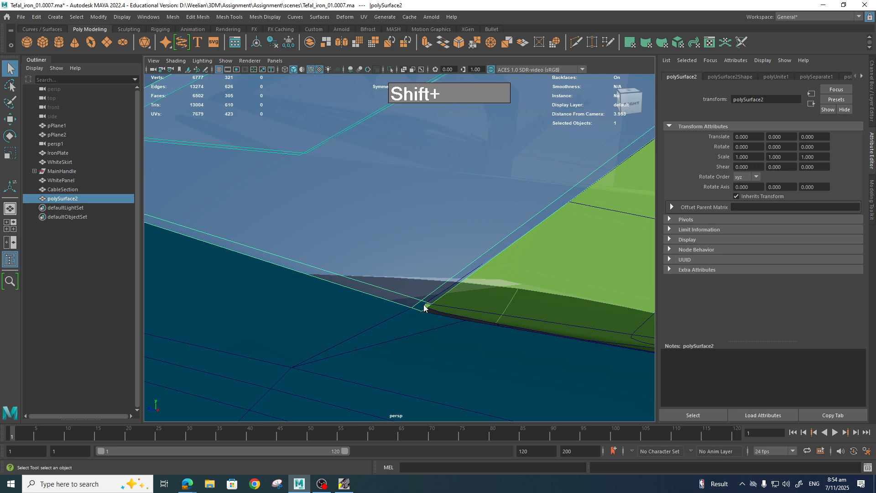
right_click_drag(420, 237, 404, 274, "shift")
left_click(399, 302, "shift")
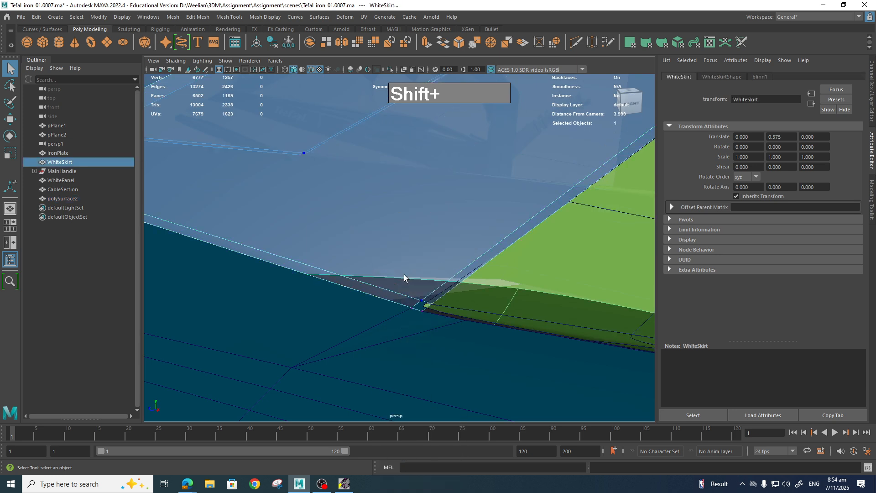
left_click(389, 71)
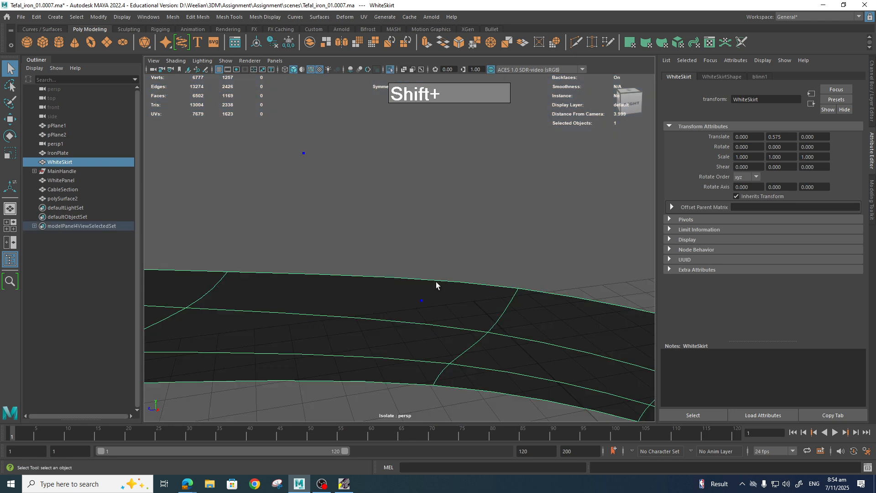
key("f")
right_click_drag(420, 233, 434, 343)
left_click(477, 236)
left_click(454, 319)
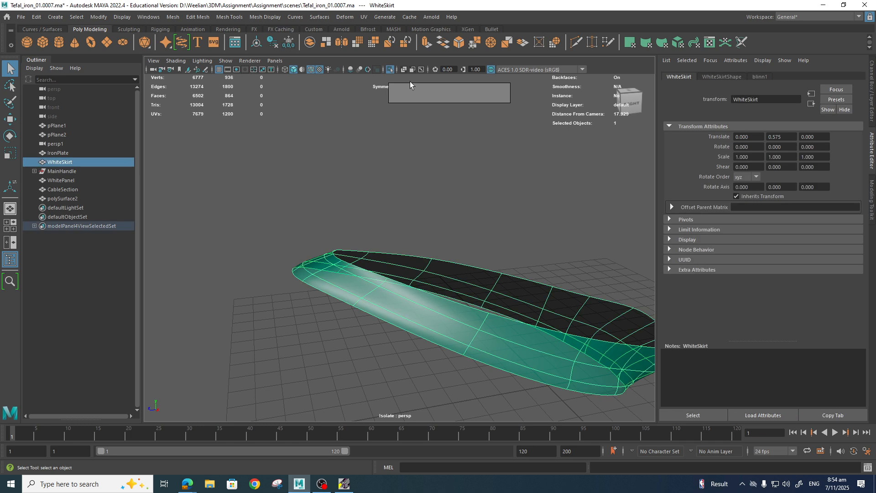
left_click(390, 70)
- Isolate the combined handle arch for editing its lower front corner
left_click(426, 223)
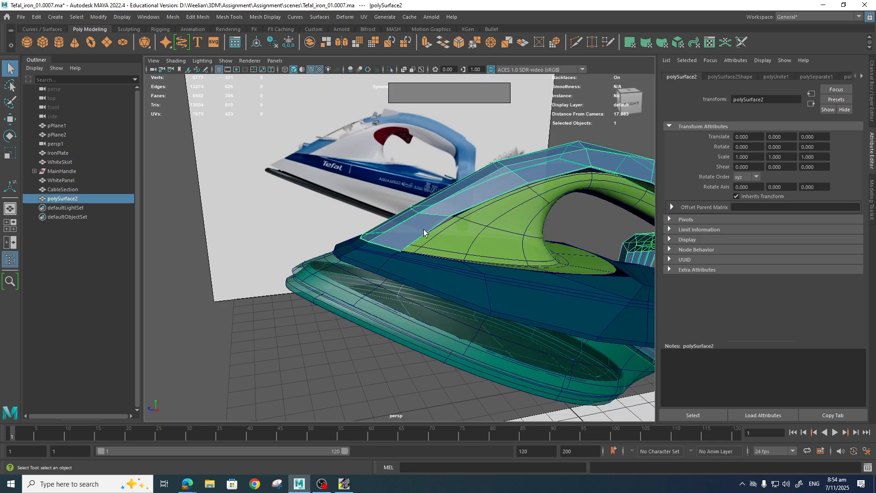
right_click(423, 230)
left_click(422, 238)
left_click(389, 70)
scroll(390, 235, "up", 6)
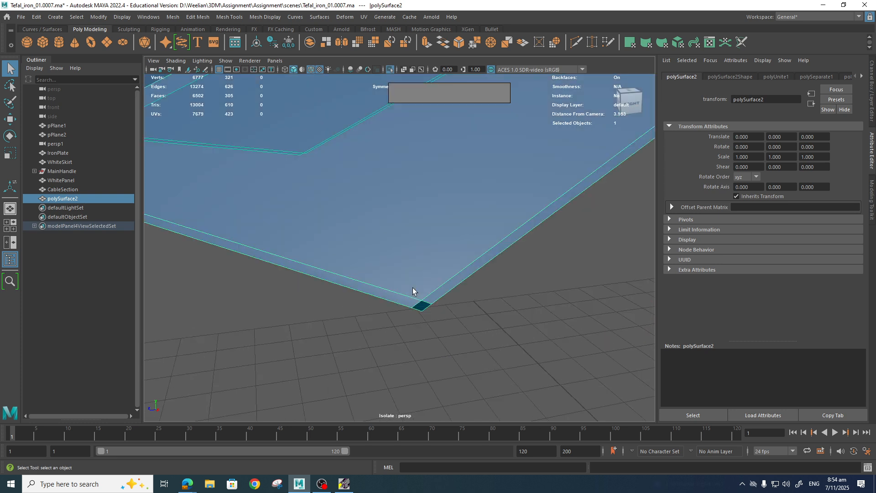
- Merge the vertices around the arch's front corner faces with a distance threshold of 0.01
right_click(412, 287)
left_click(376, 232)
left_click_drag(400, 280, 447, 331)
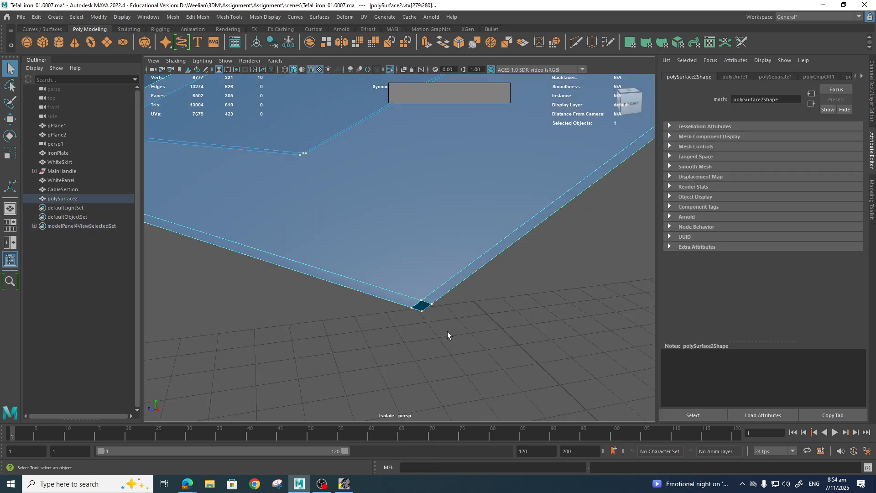
right_click_drag(419, 304, 464, 258, "shift")
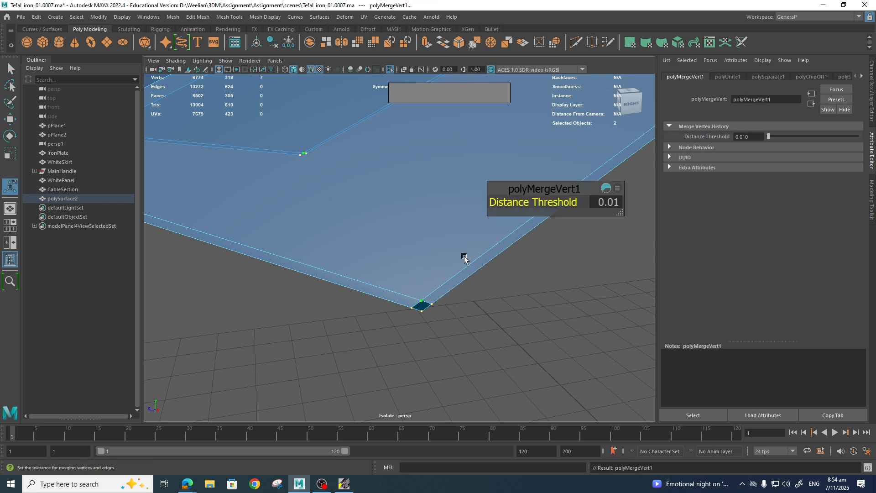
left_click(417, 338)
right_click_drag(416, 232, 502, 296)
left_click(421, 300)
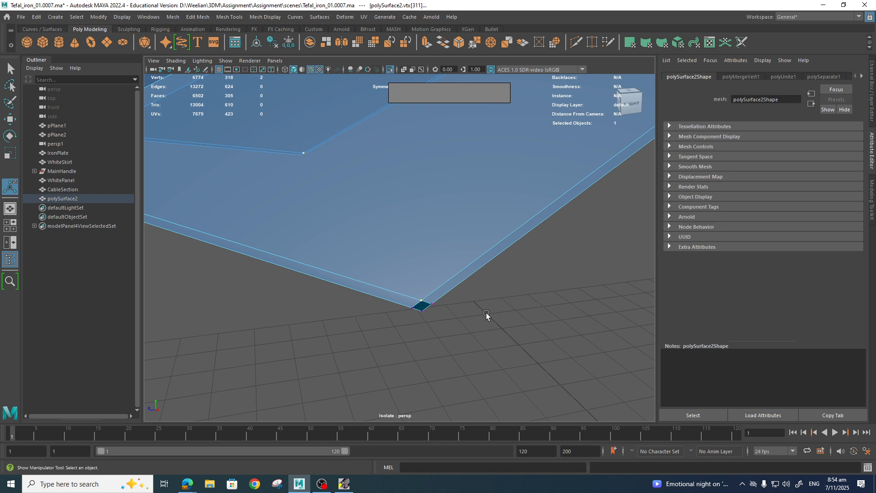
- Smooth-preview the isolated arch and assign the arch's light blue material to the dark face at its front corner
key("3")
scroll(498, 313, "down", 3)
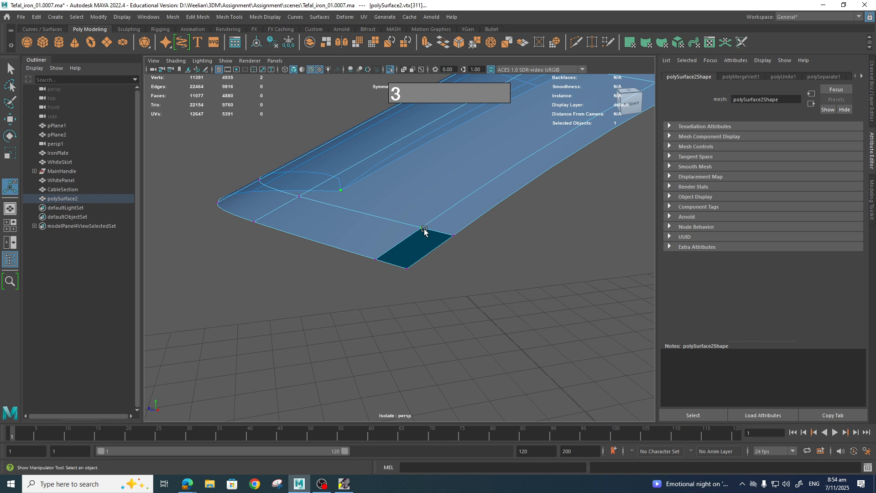
right_click_drag(409, 231, 487, 436)
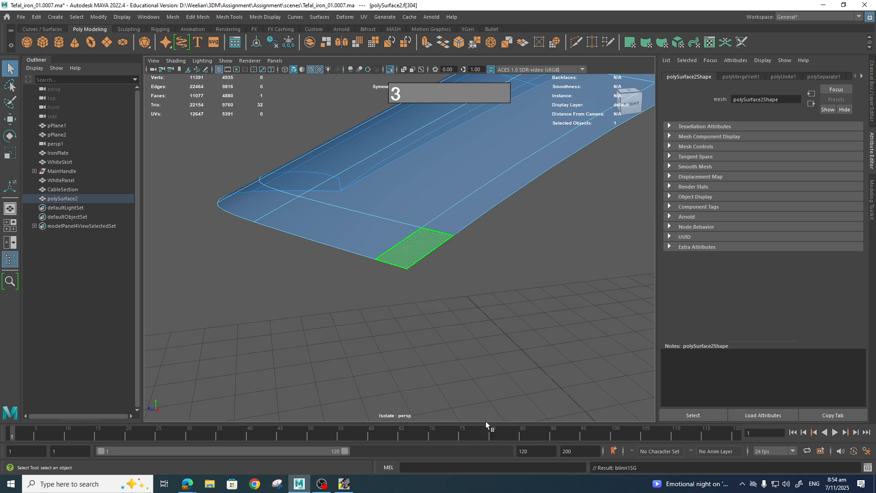
left_click(540, 252)
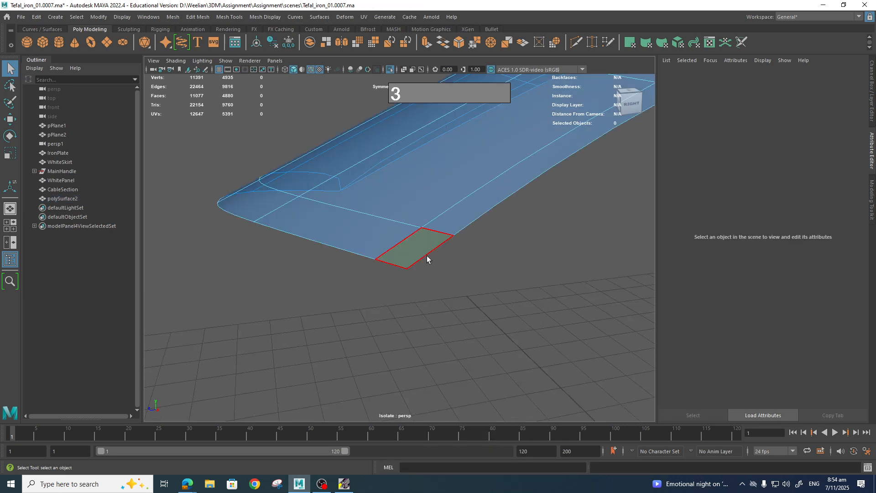
left_click(426, 259)
right_click_drag(420, 232, 478, 428)
left_click(474, 319)
left_click(458, 203)
left_click(485, 292)
scroll(485, 292, "down", 4)
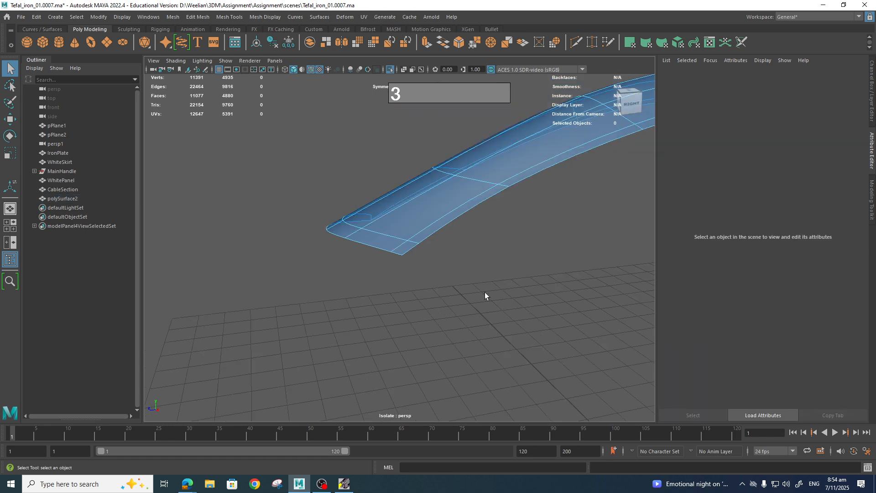
- Turn off isolation to show the full iron and return the handle arch to object mode
left_click(390, 69)
scroll(456, 174, "down", 5)
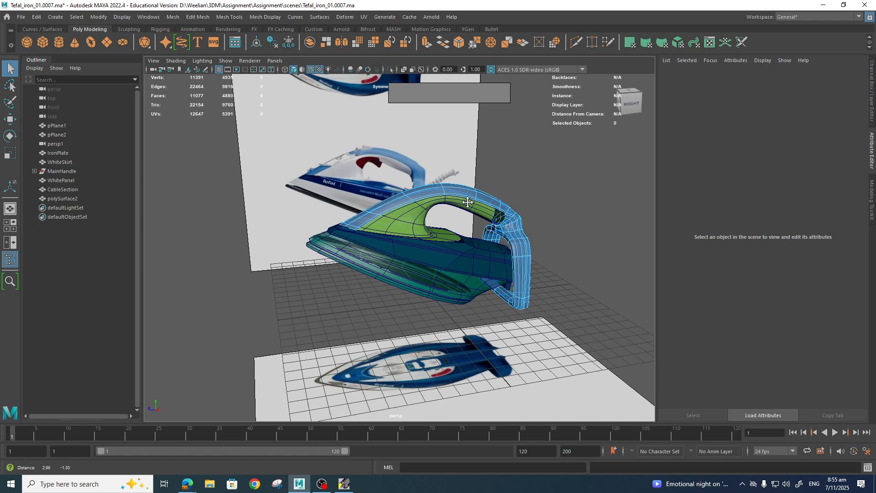
left_click_drag(467, 202, 417, 248, "alt")
left_click(414, 245)
right_click_drag(418, 185, 471, 177)
left_click_drag(515, 205, 495, 207, "alt")
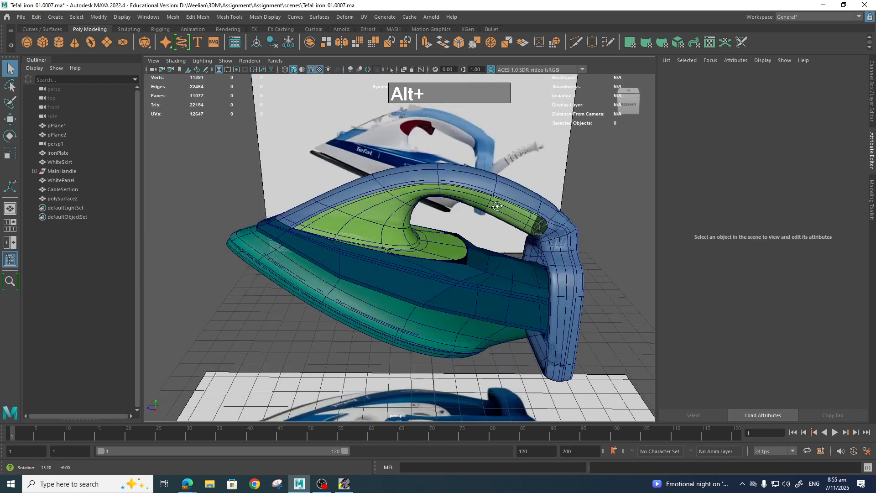
scroll(494, 231, "up", 5)
scroll(495, 234, "down", 4)
- Show the dark blue body piece in smooth preview
left_click(432, 316)
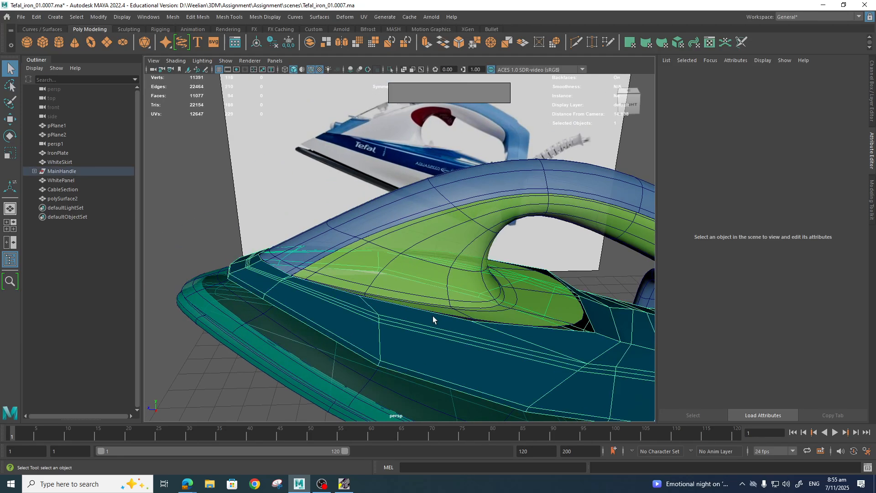
key("3")
scroll(469, 352, "down", 3)
left_click_drag(469, 352, 510, 352, "alt")
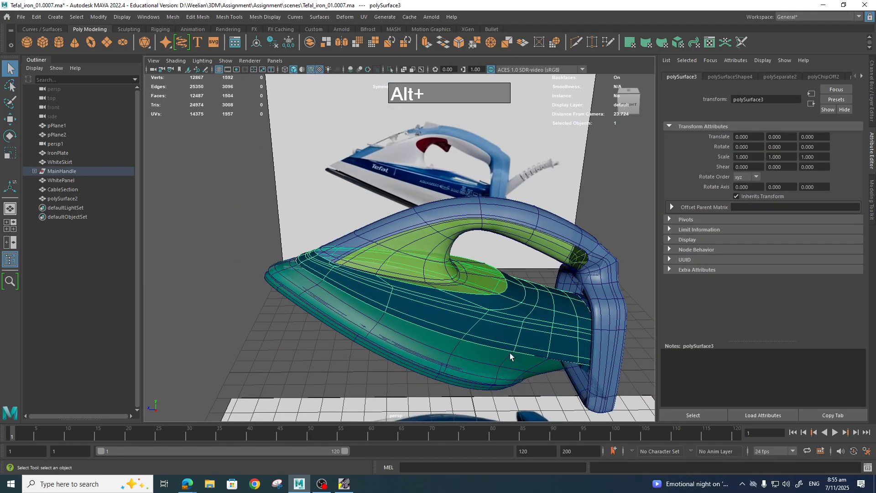
- Compare the iron's front end and handle arch with the reference photo in the perspective and side views
left_click(428, 365)
left_click(377, 356)
left_click_drag(376, 354, 550, 327, "alt")
scroll(367, 281, "up", 3)
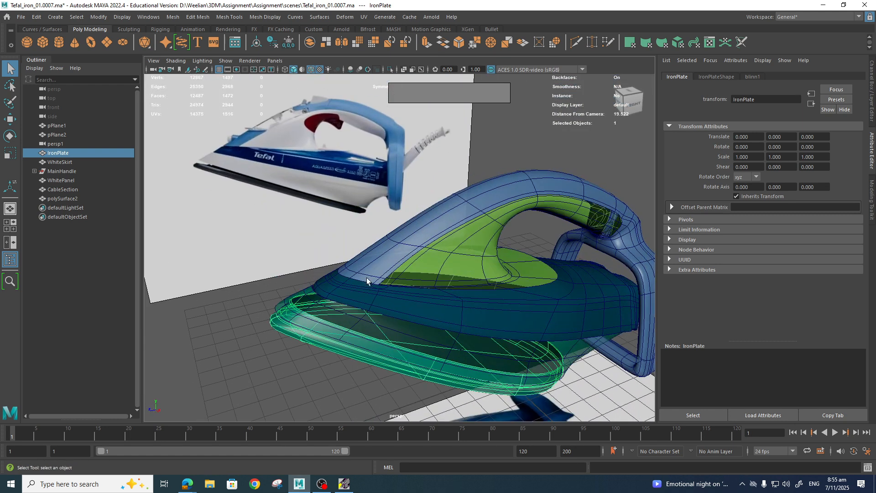
left_click_drag(340, 124, 403, 198, "alt")
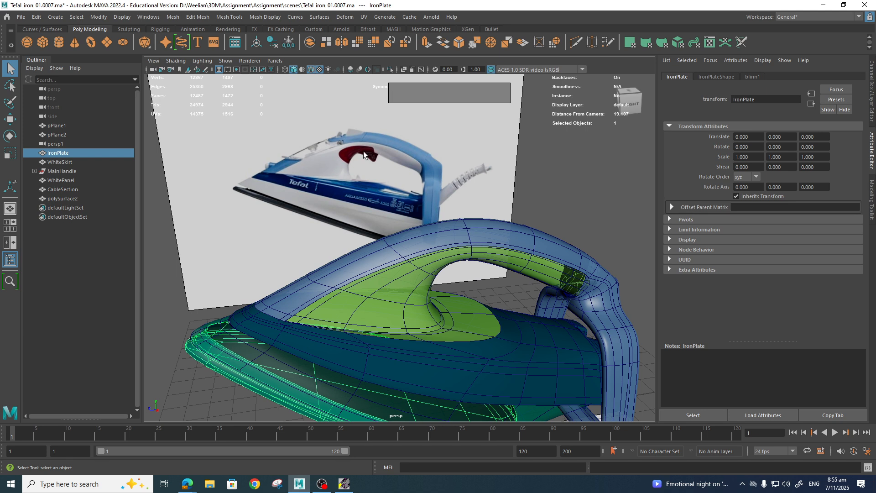
left_click_drag(363, 152, 302, 174, "alt")
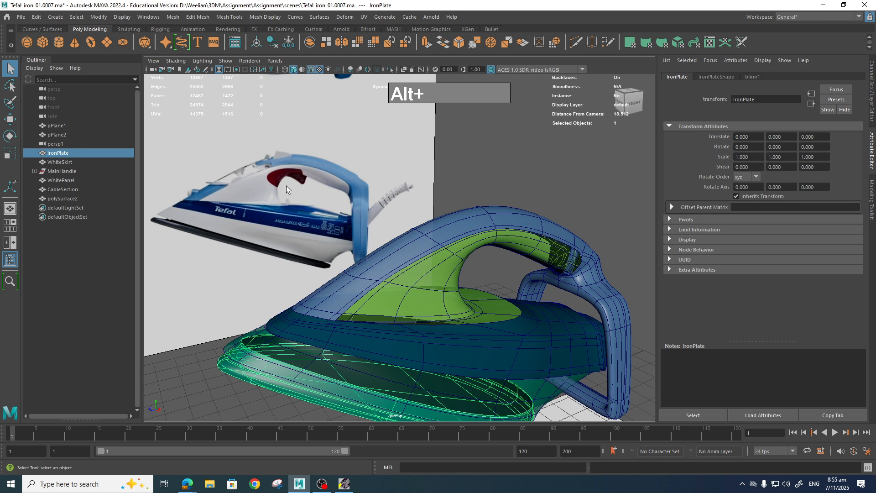
left_click_drag(527, 272, 467, 279, "alt")
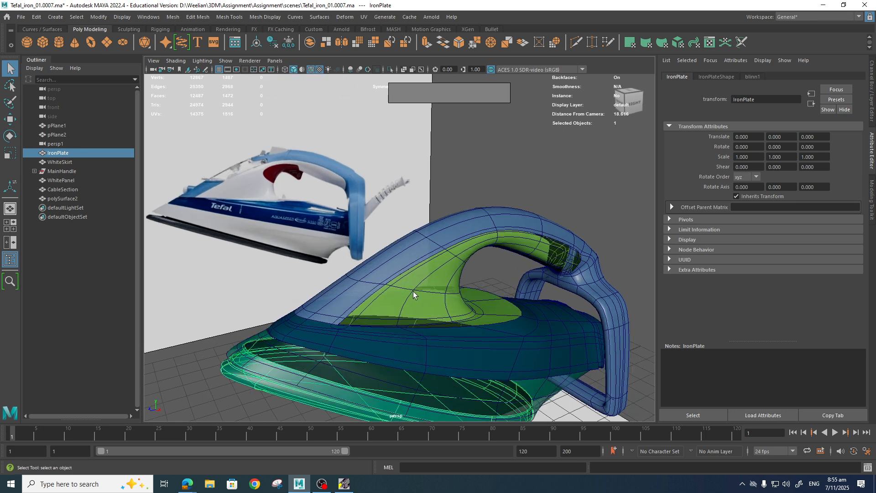
key("space")
left_click_drag(494, 296, 528, 294)
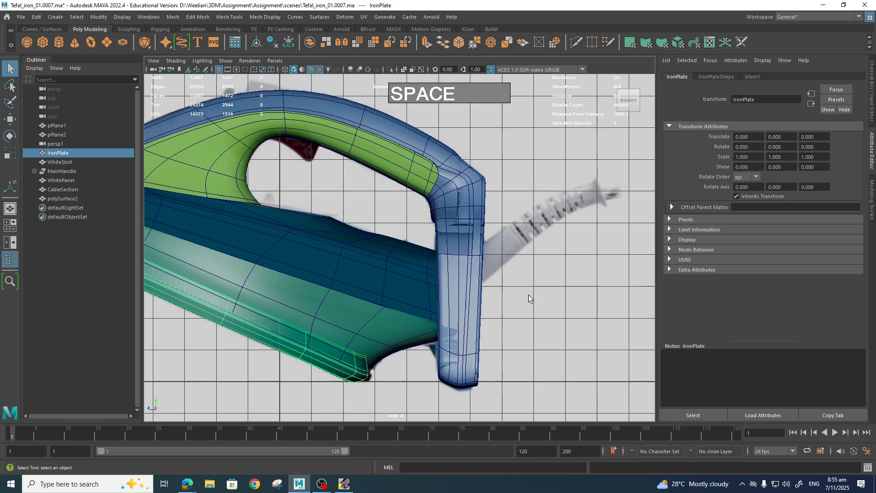
middle_click_drag(188, 228, 481, 326, "alt")
scroll(480, 327, "up", 5)
key("space")
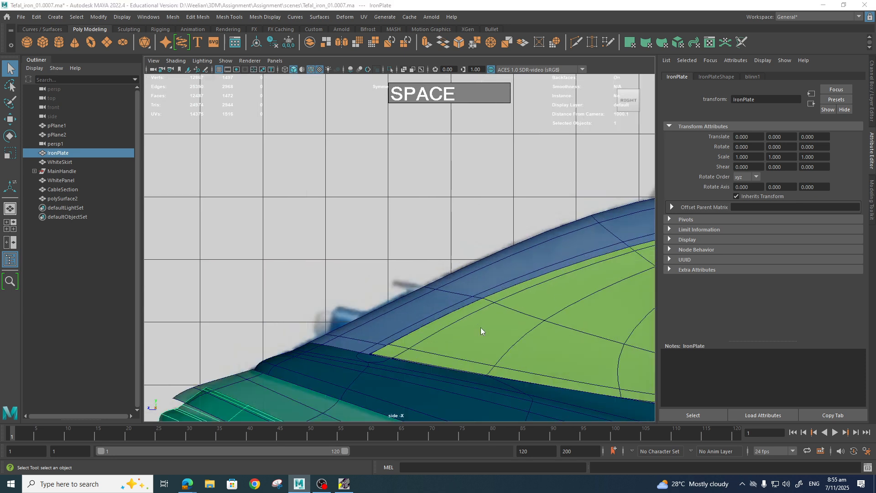
left_click_drag(480, 327, 481, 302)
left_click_drag(423, 301, 509, 290, "alt")
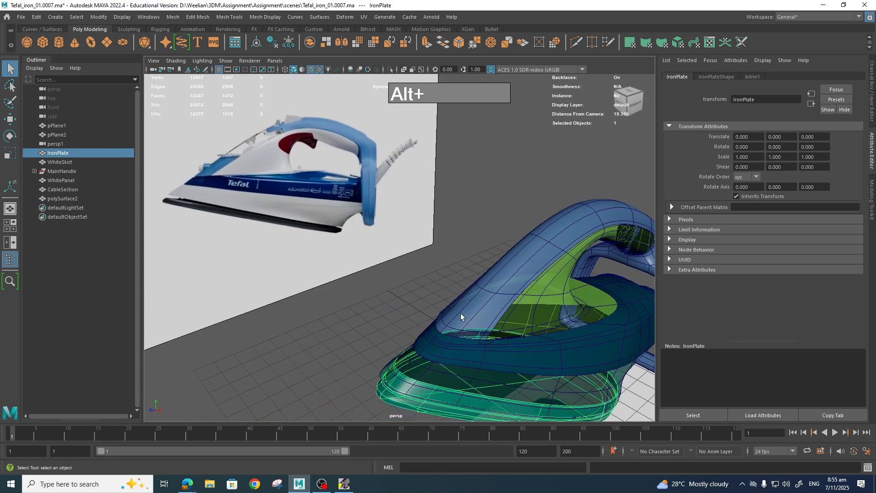
right_click_drag(461, 313, 509, 312, "alt")
left_click_drag(508, 312, 497, 312, "alt")
- Bevel the edge loop that runs across the front section of the light blue handle arch
left_click(489, 300)
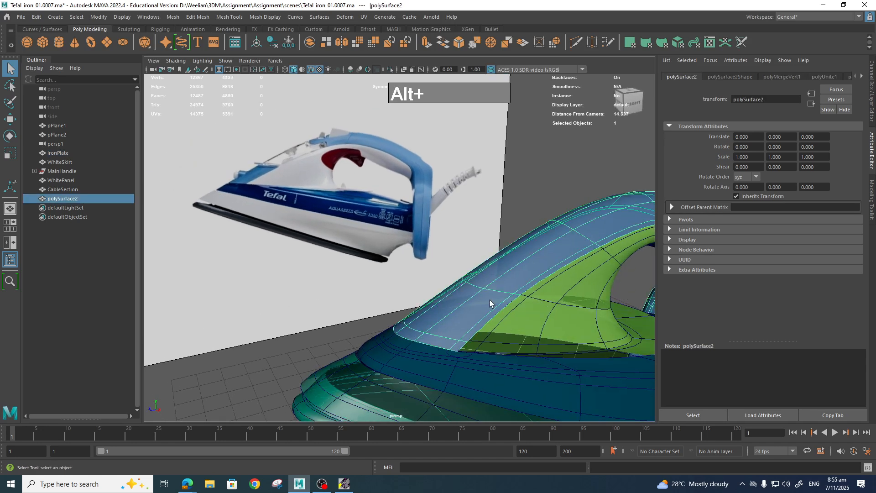
right_click_drag(487, 294, 445, 267, "shift")
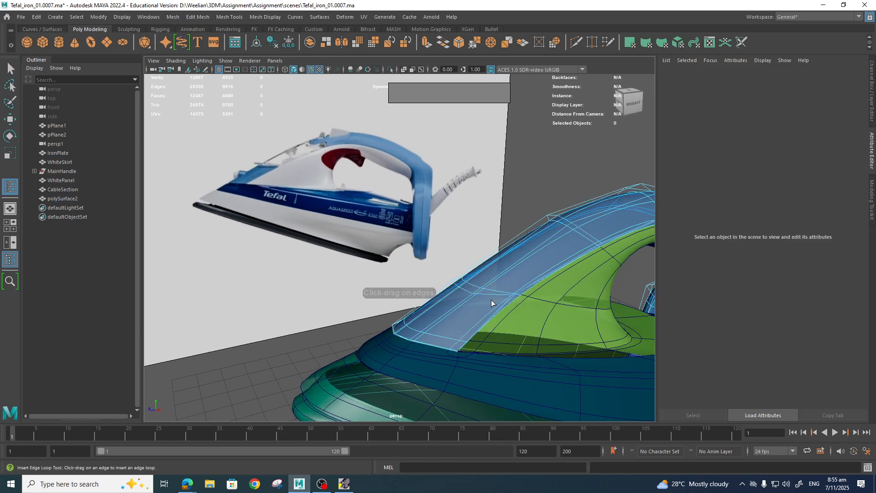
right_click_drag(473, 298, 416, 204, "ctrl")
key("q")
double_click(492, 290)
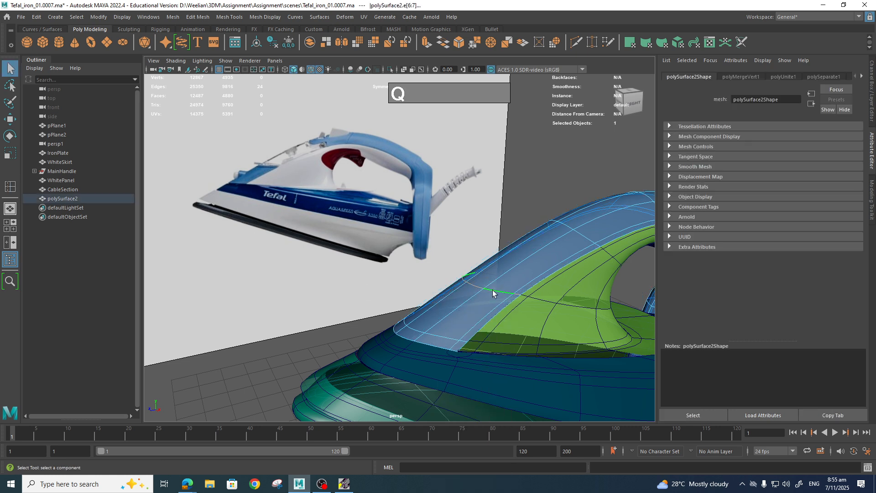
right_click(493, 290, "shift")
right_click_drag(494, 292, 531, 292, "shift")
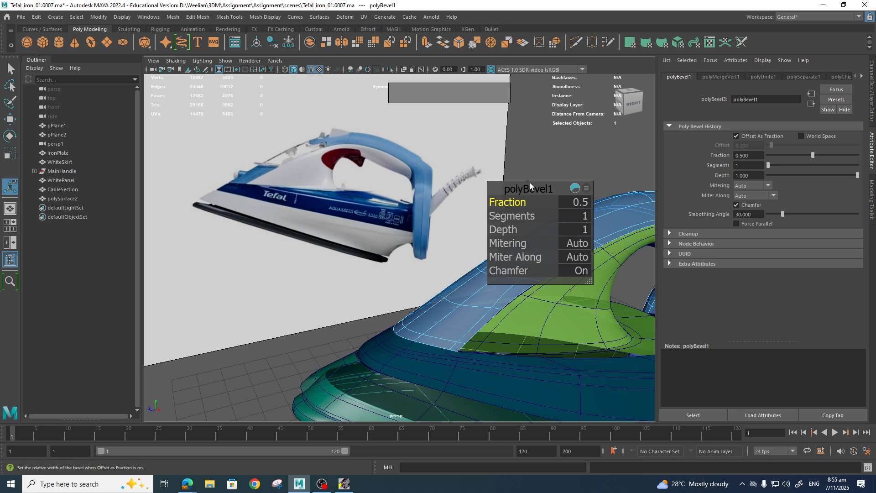
- Try a bevel fraction of 0.111 on the arch's front edge loop and undo that setting
left_click_drag(530, 183, 507, 161)
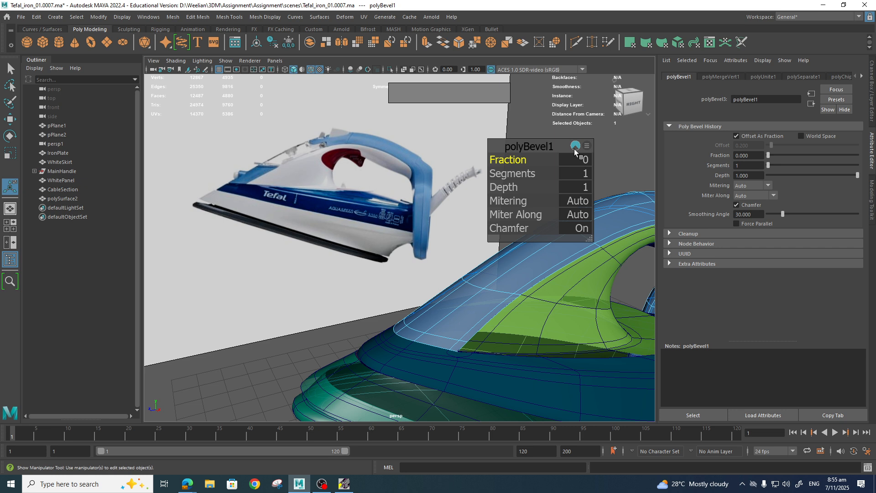
left_click_drag(520, 163, 571, 174)
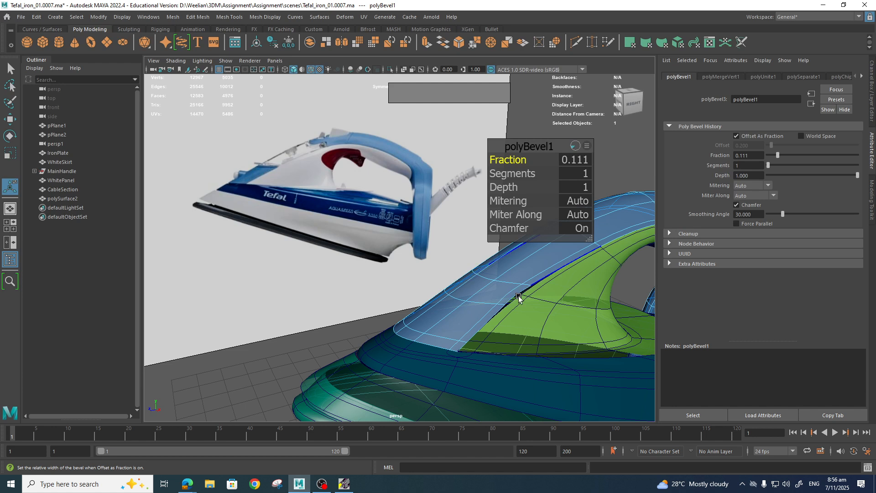
left_click(609, 165)
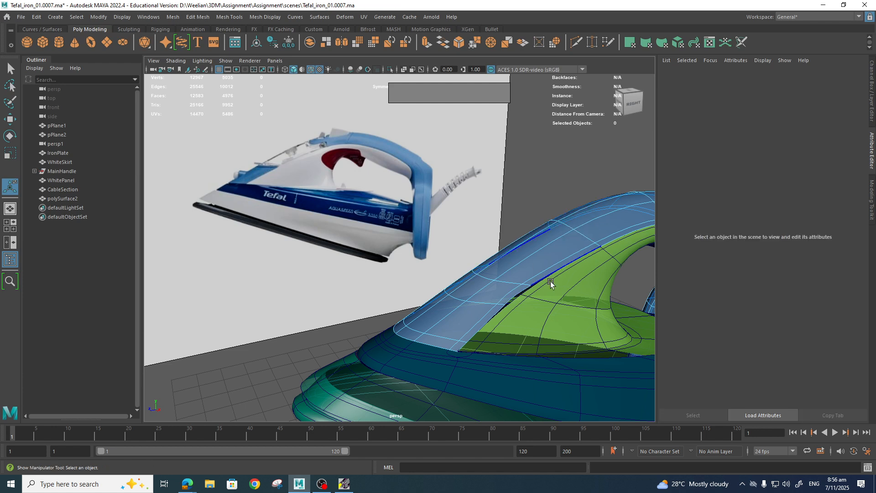
key("ctrl+z")
key("ctrl+z")
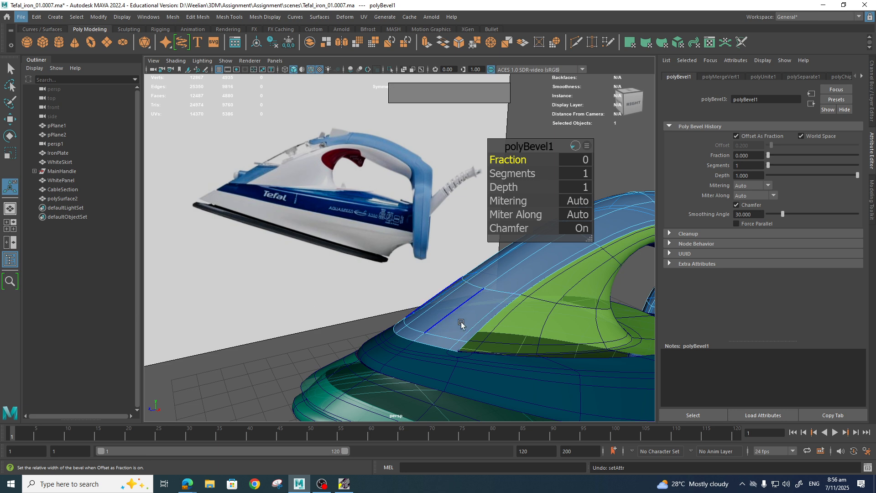
- Select the bands of faces at the arch's front end and extract them as a separate piece
right_click_drag(464, 323, 481, 260)
left_click(488, 318)
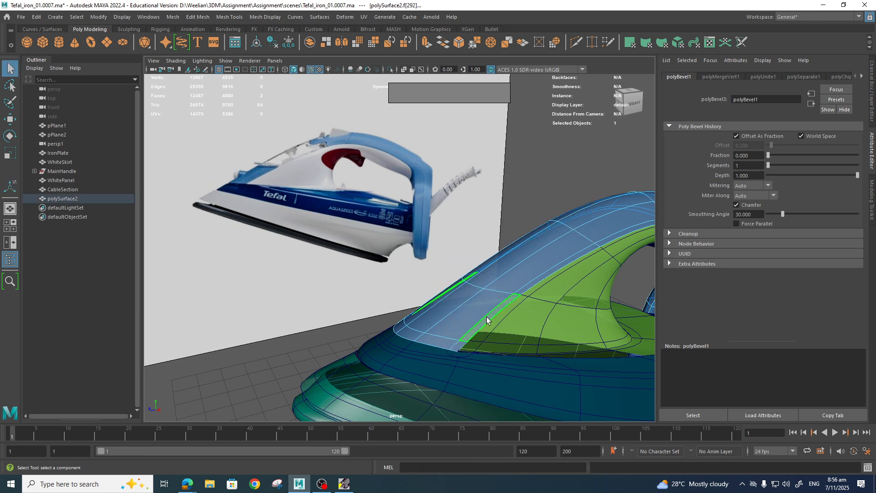
double_click(473, 313, "shift")
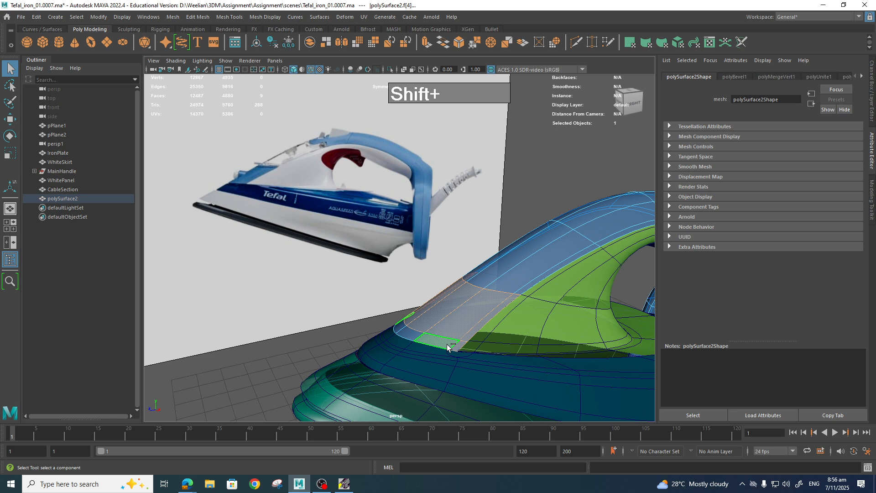
double_click(447, 347, "shift")
double_click(474, 319, "shift")
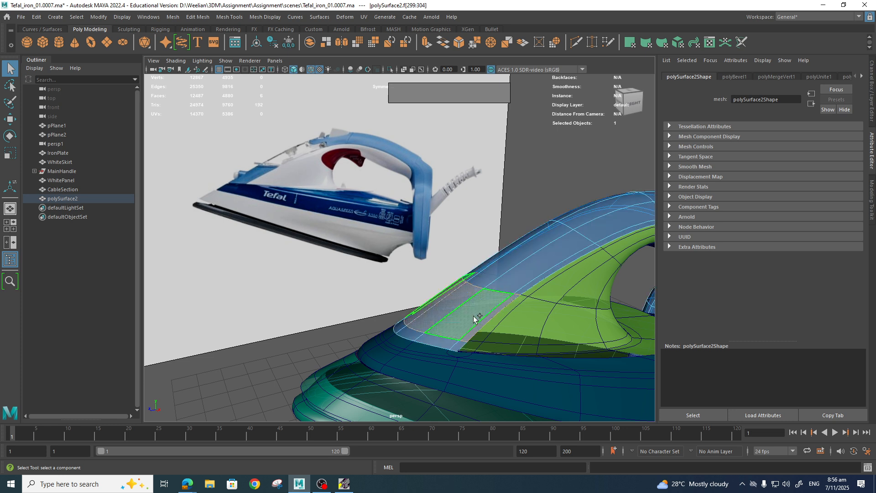
left_click(457, 347, "shift")
double_click(450, 348, "shift")
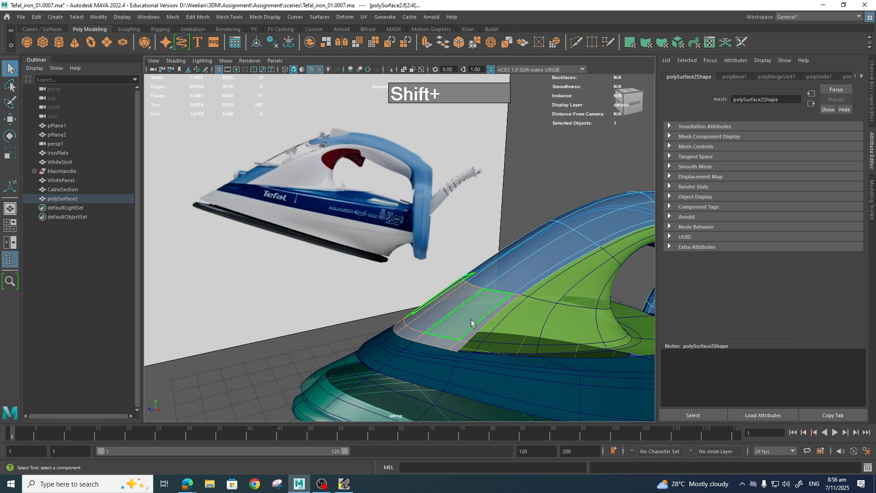
right_click_drag(465, 269, 452, 432, "shift")
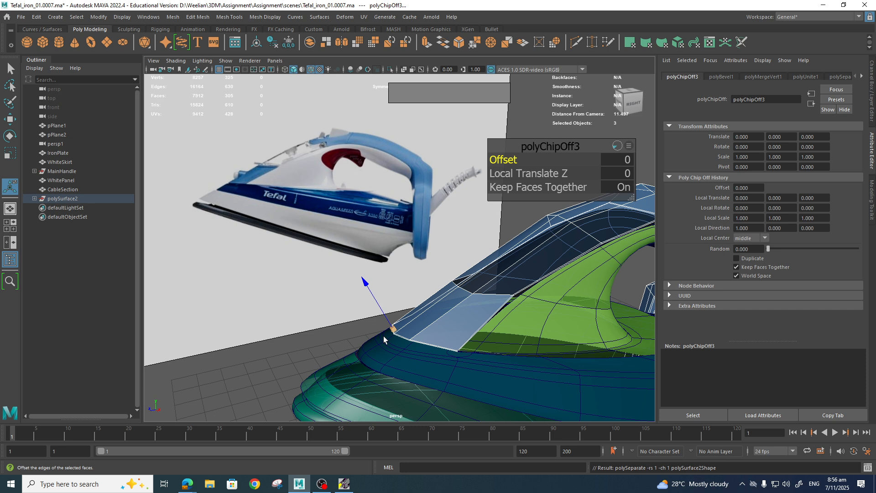
- Turn on X-ray shading in the side view to show the reference image through the handle arch
left_click_drag(500, 297, 358, 287, "alt")
left_click_drag(374, 341, 363, 280, "alt")
scroll(345, 224, "up", 3)
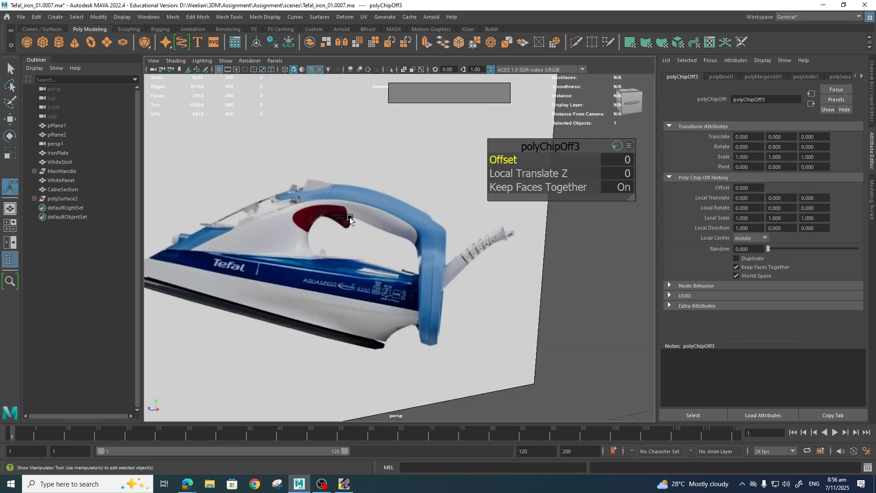
scroll(356, 214, "down", 5)
key("space")
left_click(529, 331)
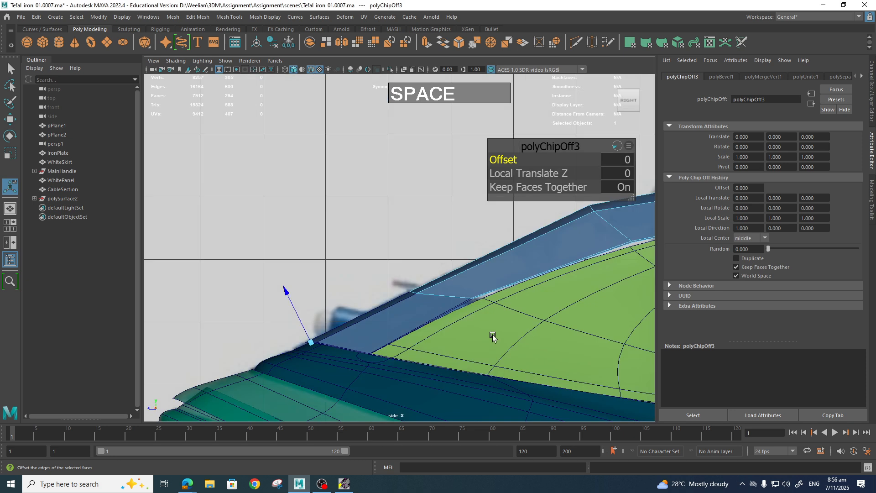
scroll(456, 335, "down", 3)
scroll(445, 336, "up", 5)
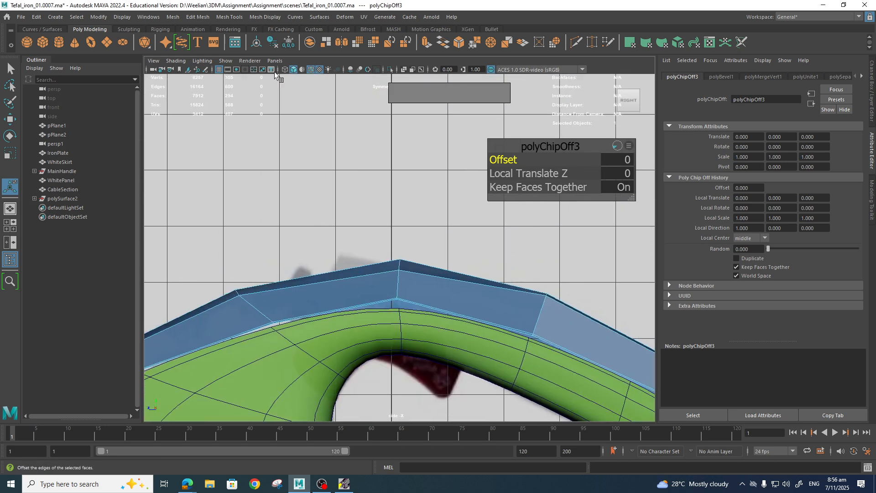
left_click(176, 61)
left_click(185, 152)
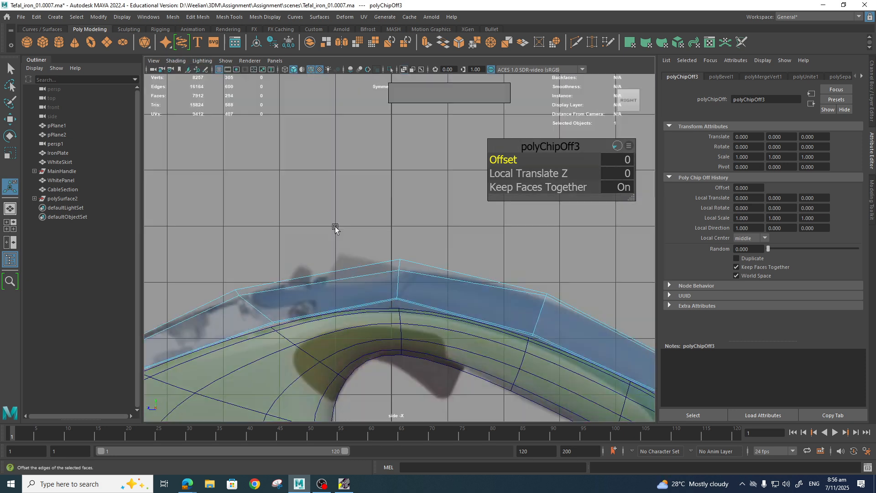
- Examine the crest of the handle arch against the reference photo in the side and perspective views
left_click(454, 286)
scroll(390, 212, "up", 3)
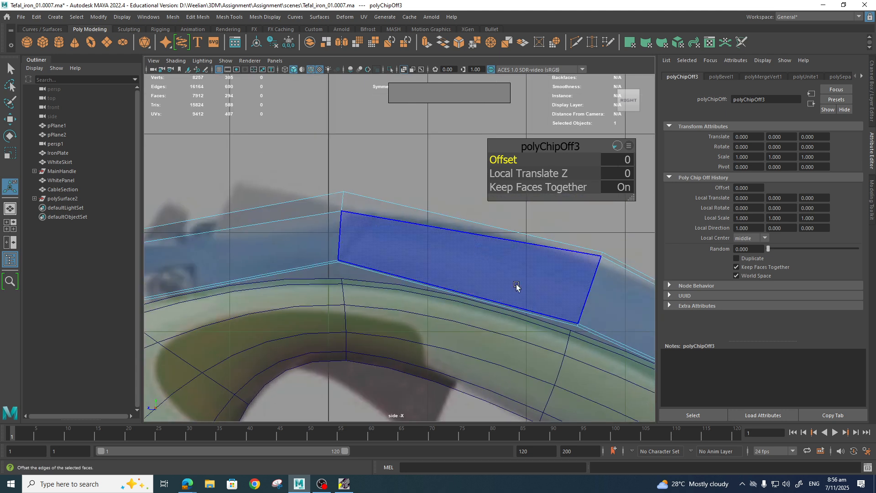
scroll(319, 250, "down", 5)
key("space")
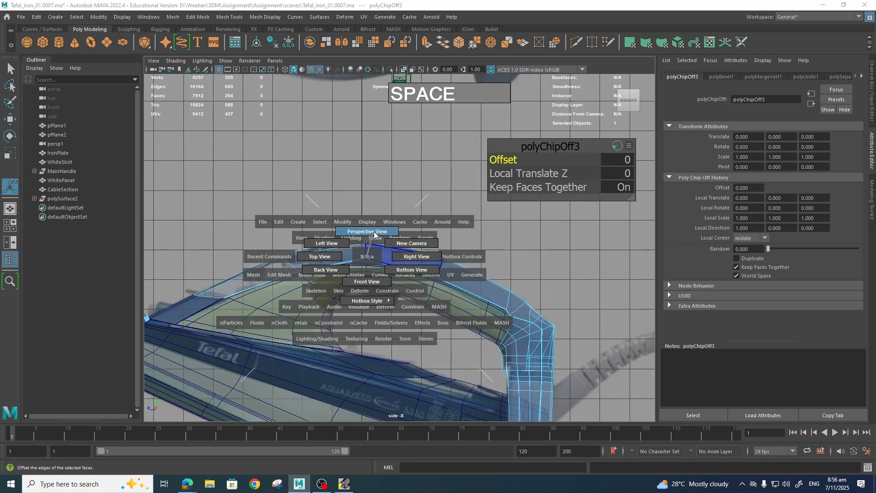
left_click(374, 233)
left_click_drag(361, 237, 291, 187, "alt")
key("space")
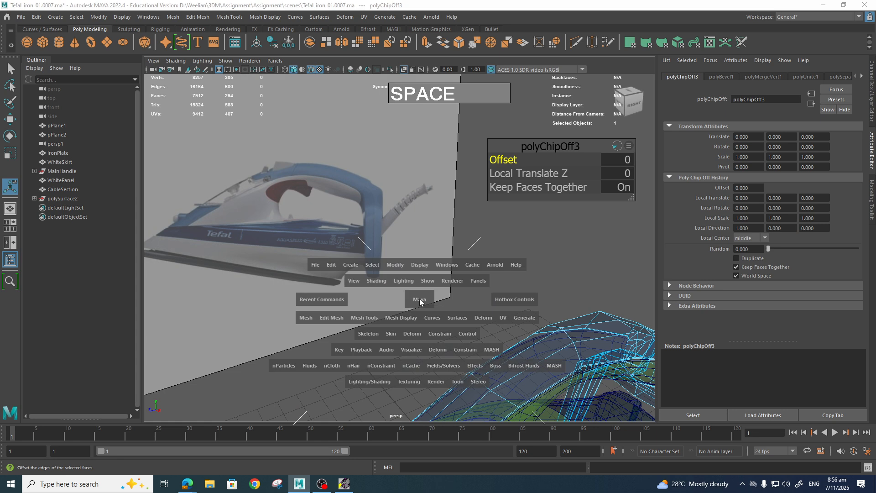
left_click(465, 299)
scroll(444, 268, "up", 3)
scroll(445, 268, "up", 5)
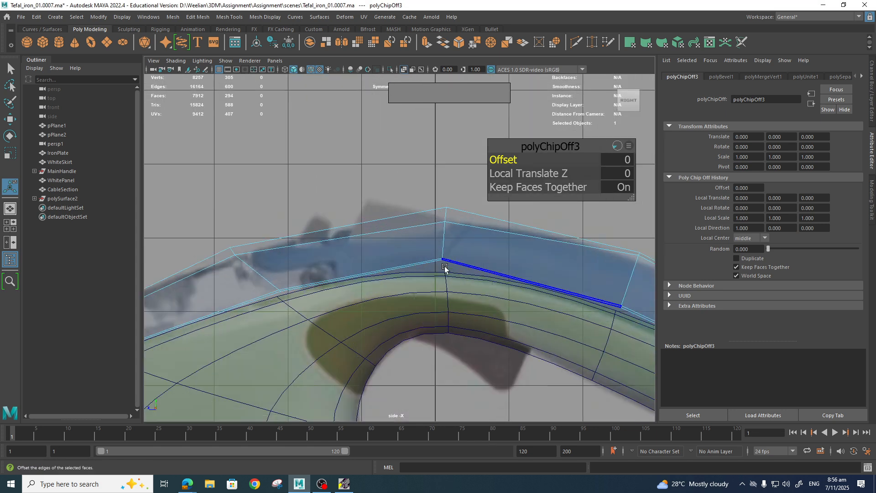
- Rotate the vertex row across the arch's crest into a forward-leaning slant and stretch it slightly vertically
right_click_drag(439, 246, 401, 246)
key("e")
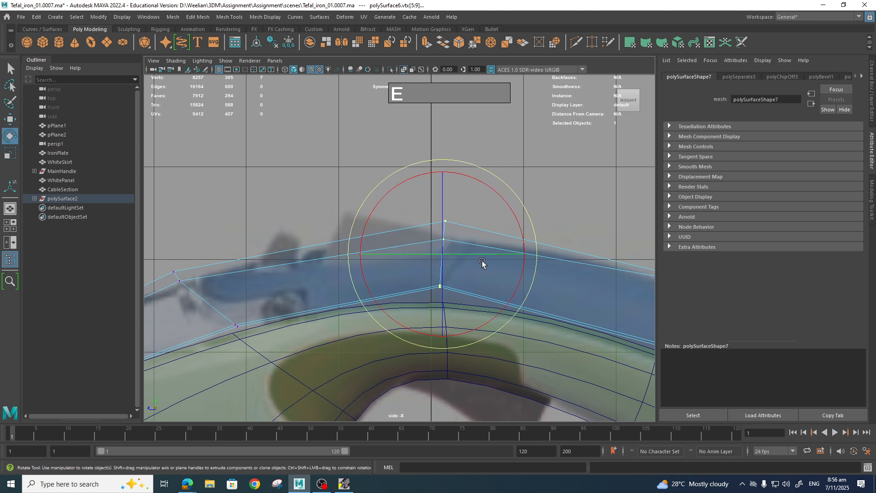
left_click_drag(532, 217, 539, 264)
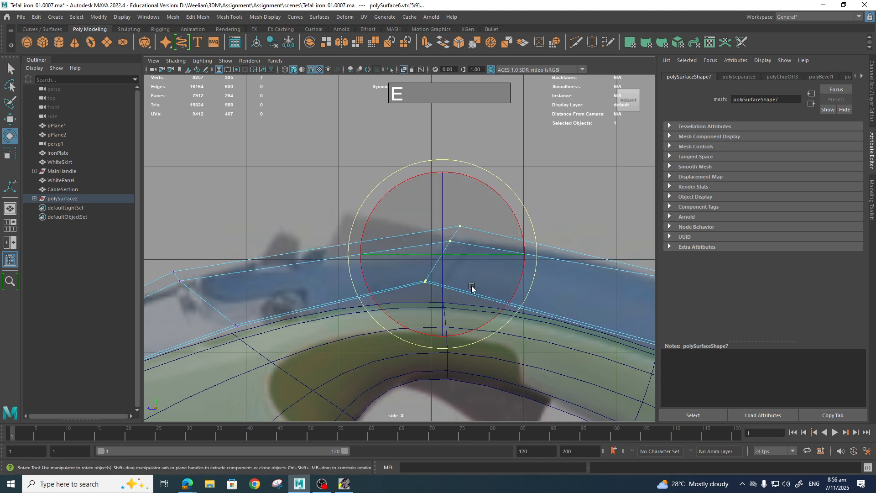
key("r")
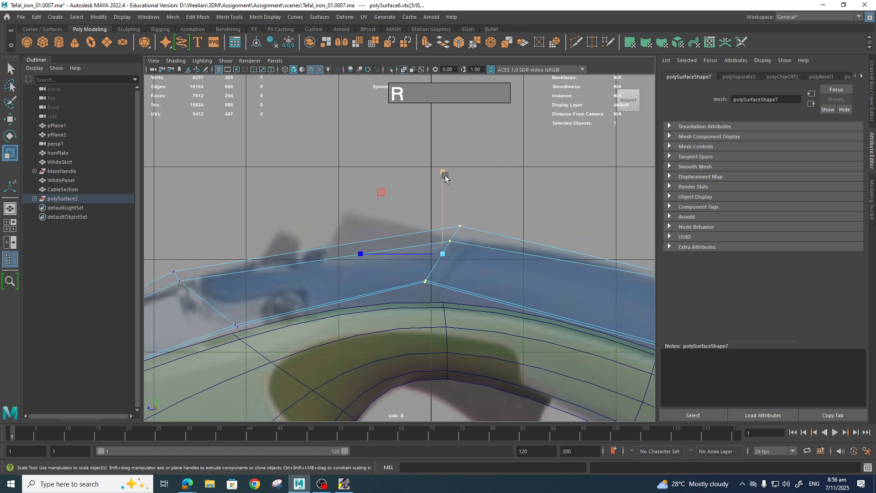
mouse_move(445, 177)
left_mouse_down()
mouse_move(442, 161)
mouse_move(448, 191)
left_mouse_up()
- Move the slanted crest vertex row onto the reference's arch outline and show the arch in smooth preview
key("w")
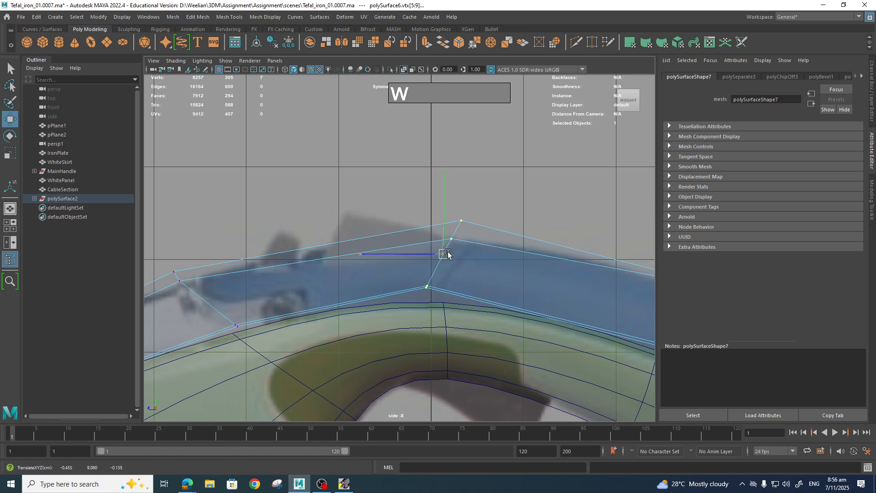
left_click_drag(448, 254, 462, 270)
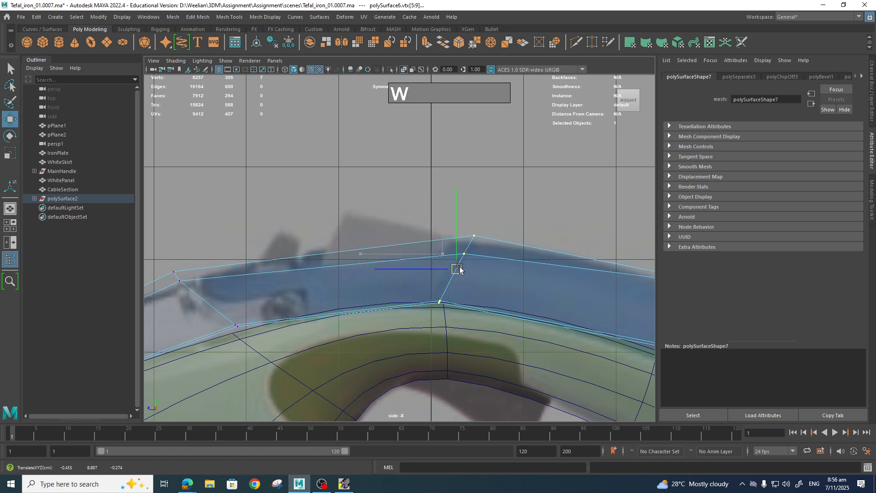
key("3")
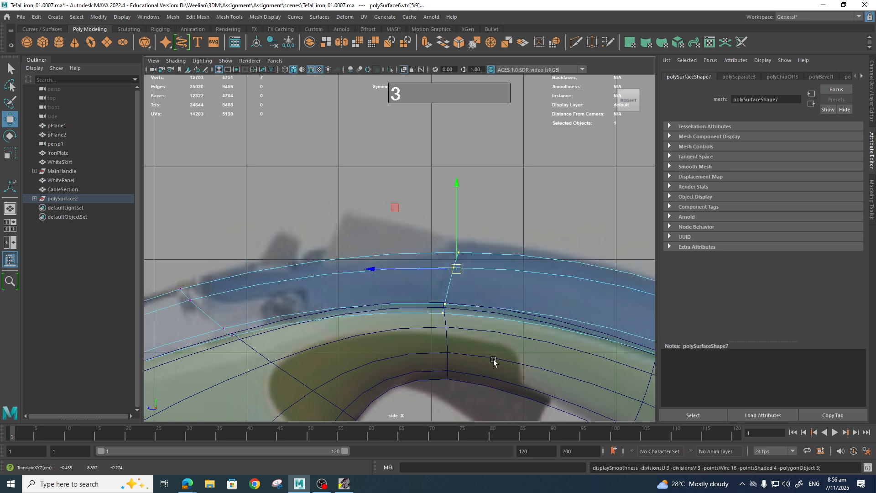
scroll(499, 354, "up", 3)
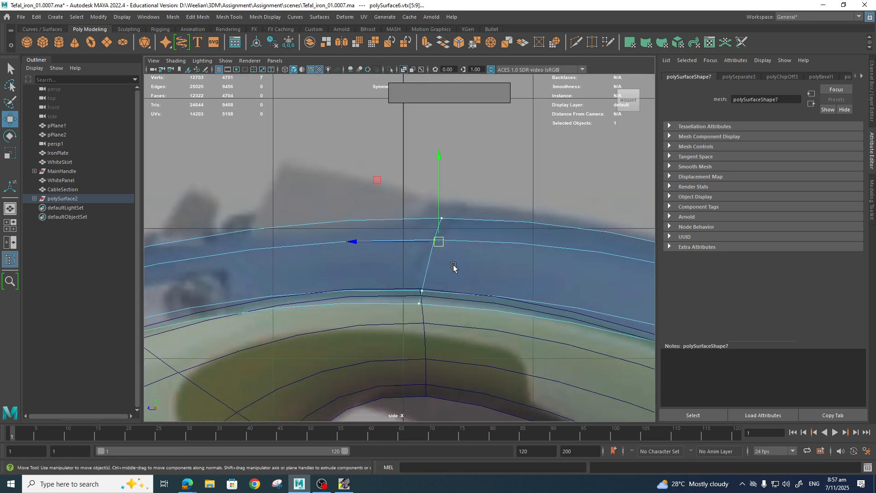
- Raise the vertex row across the handle arch's crest toward the reference's upper outline and reselect the full row
left_click_drag(439, 247, 441, 224)
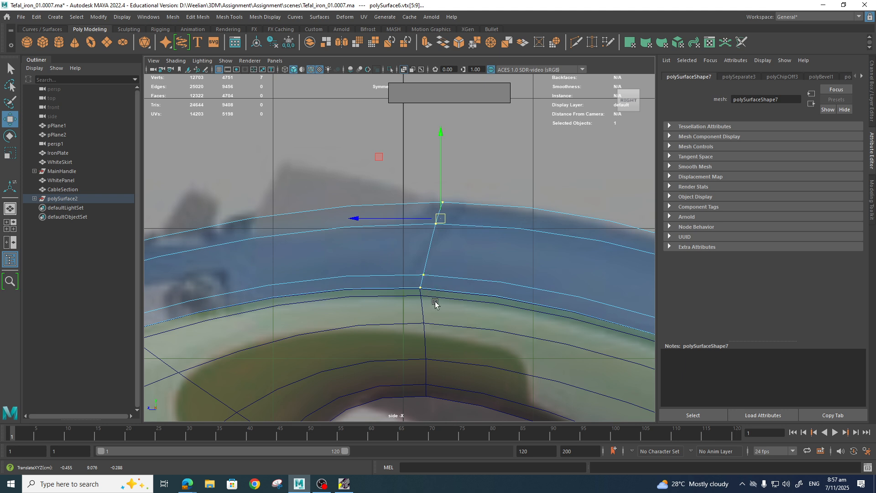
left_click(422, 290)
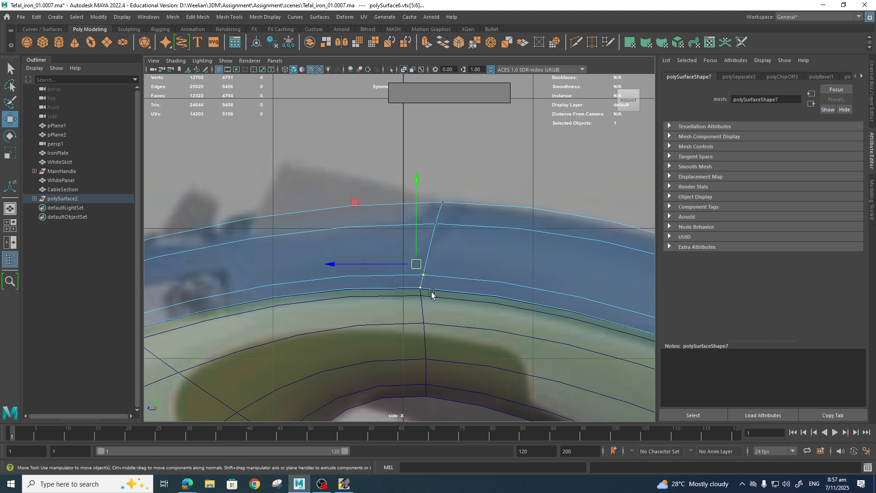
left_click_drag(364, 165, 472, 305)
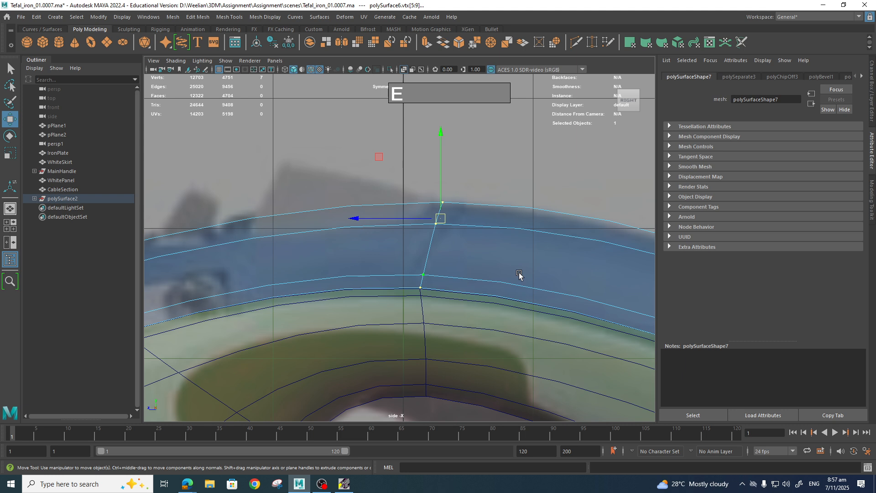
- Rotate the crest vertex row further into its forward-leaning slant, stretch it vertically, and nudge it onto the reference outline
key("e")
left_click_drag(534, 209, 542, 262)
key("r")
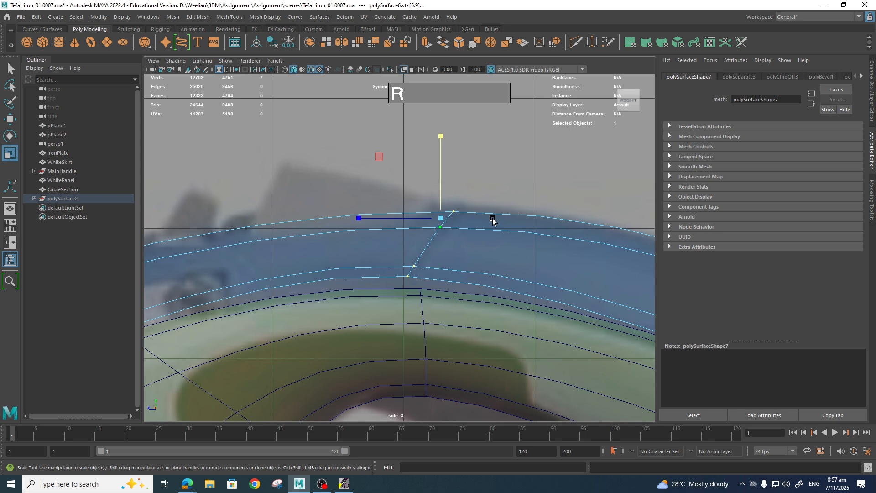
left_click_drag(436, 143, 451, 97)
key("w")
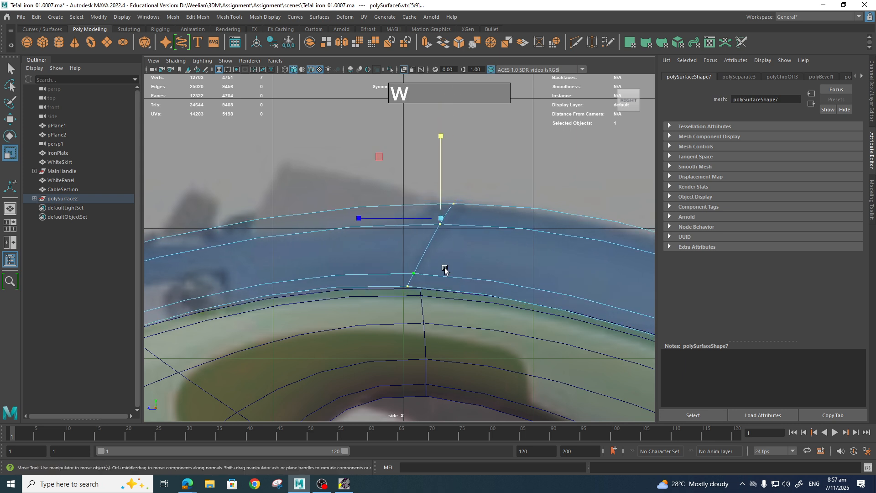
left_click_drag(440, 219, 444, 221)
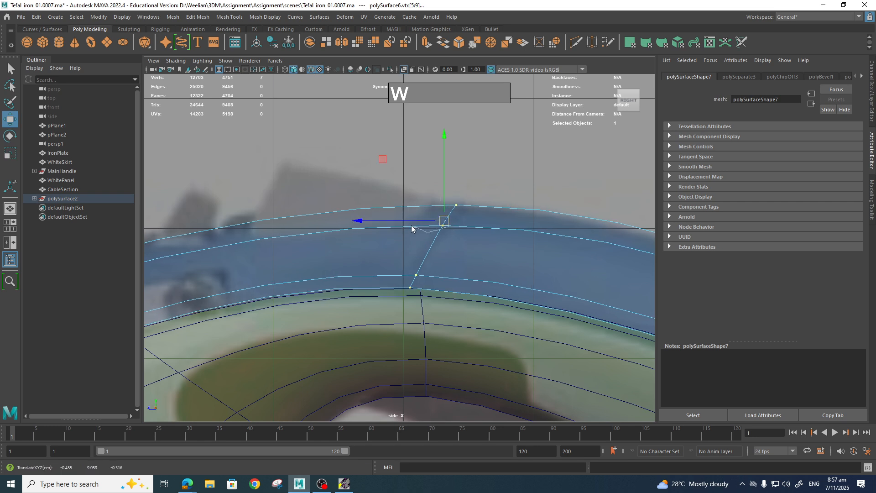
- Shift the crest row's upper vertices slightly toward the iron's rear and its lower vertices slightly toward the front
left_click_drag(402, 161, 474, 245)
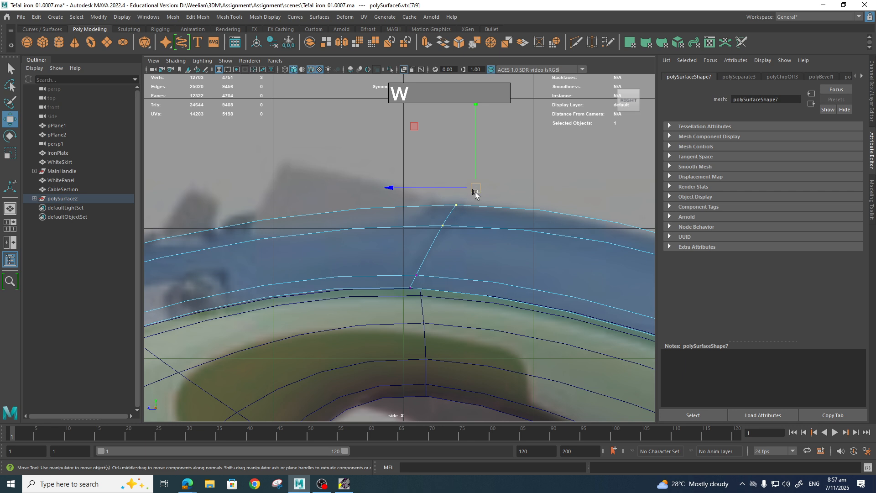
left_click_drag(474, 190, 481, 189)
left_click_drag(381, 269, 418, 291)
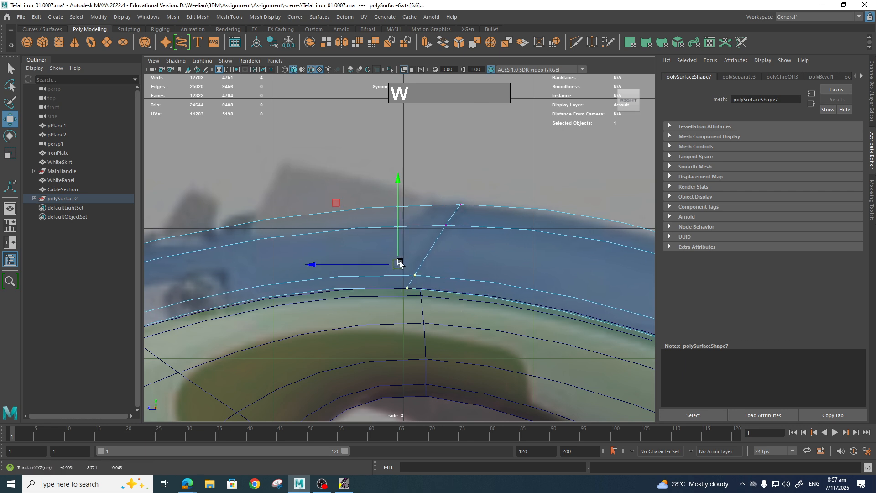
- Show the handle arch and white panel unsmoothed and frame where their crest edges meet
scroll(400, 262, "down", 5)
scroll(404, 311, "up", 5)
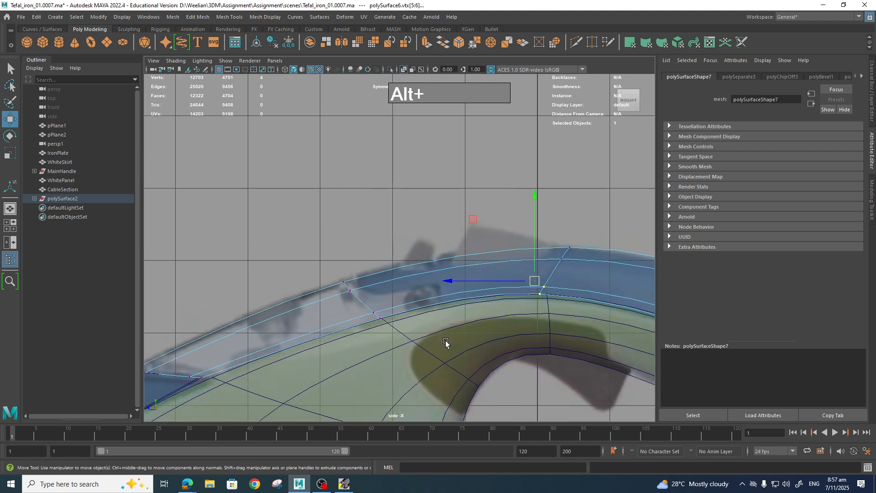
scroll(397, 331, "up", 3)
key("1")
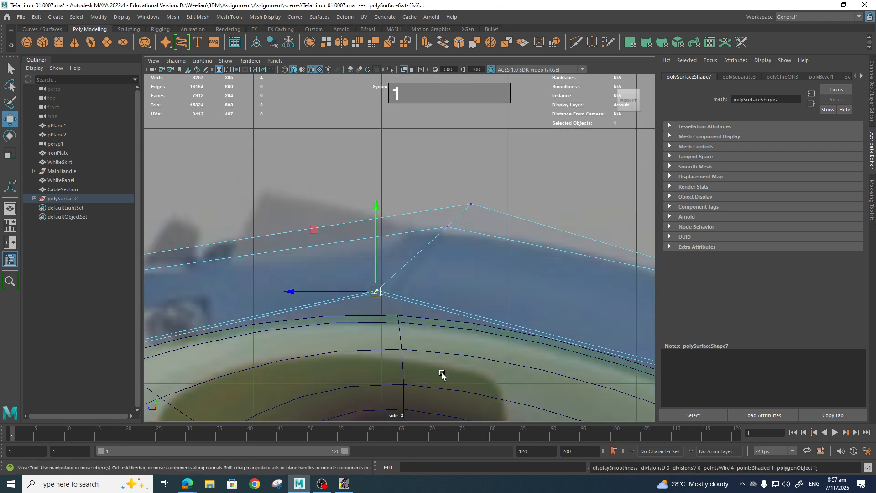
left_click(418, 322)
scroll(431, 347, "up", 3)
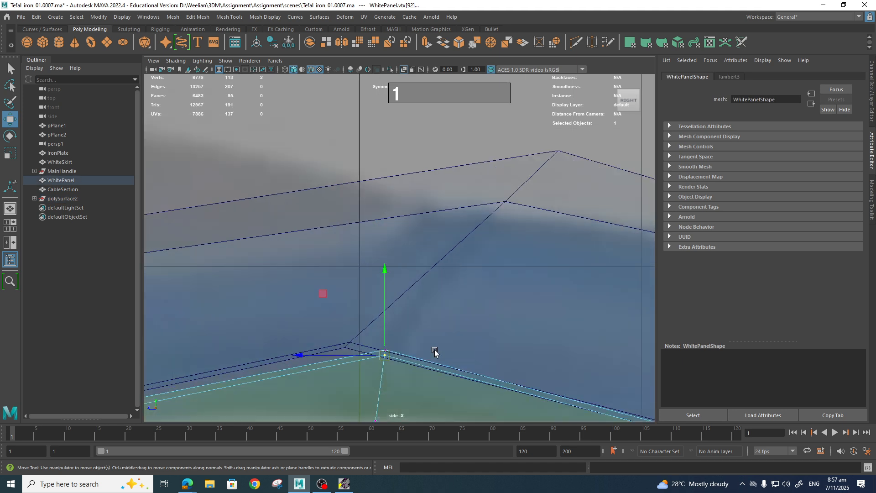
middle_click_drag(434, 351, 343, 261, "alt")
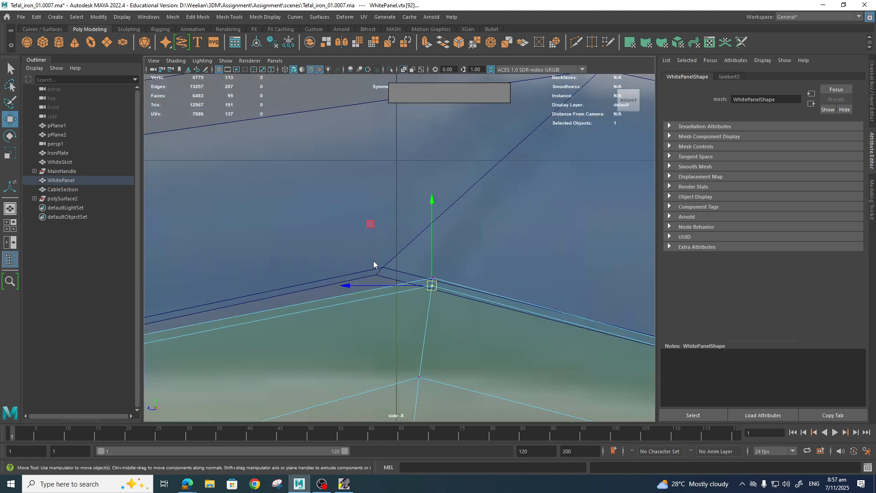
- Shift the arch's slanted crest edges toward the rear until their lower end lines up with the white panel's crest edge
right_click_drag(371, 232, 368, 204)
left_click(493, 174)
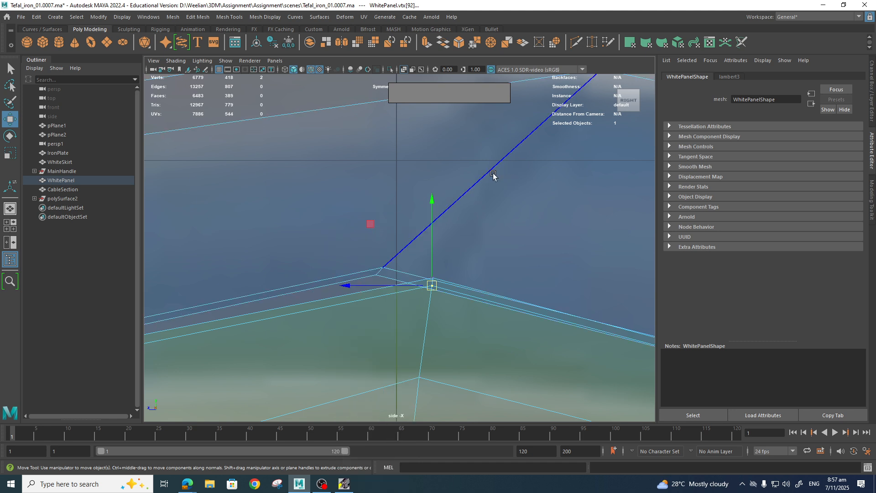
left_click(493, 174)
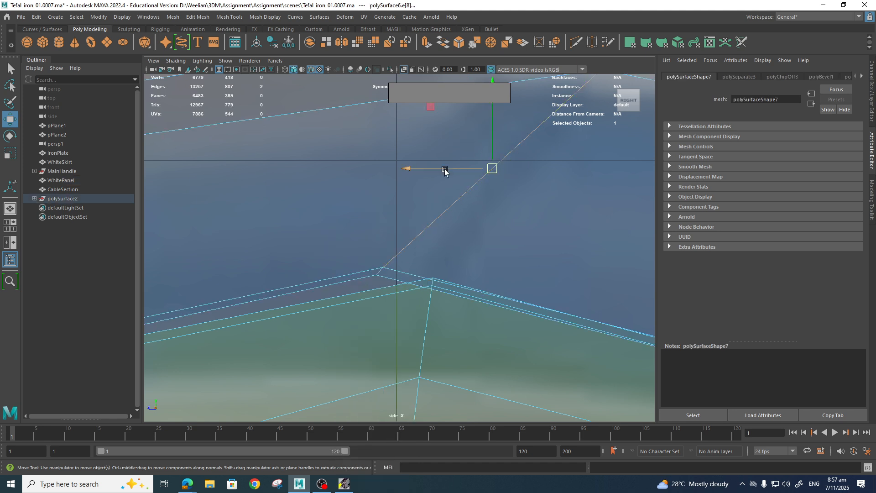
left_click_drag(446, 170, 450, 168)
key("z")
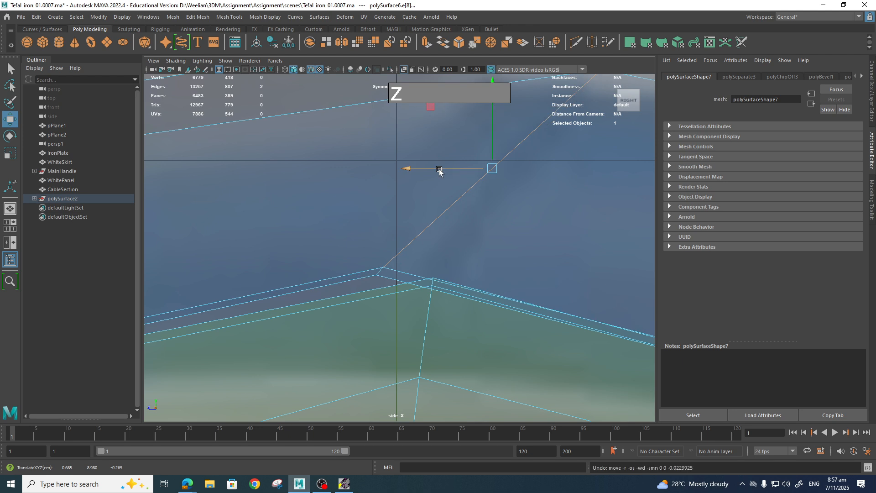
double_click(458, 202)
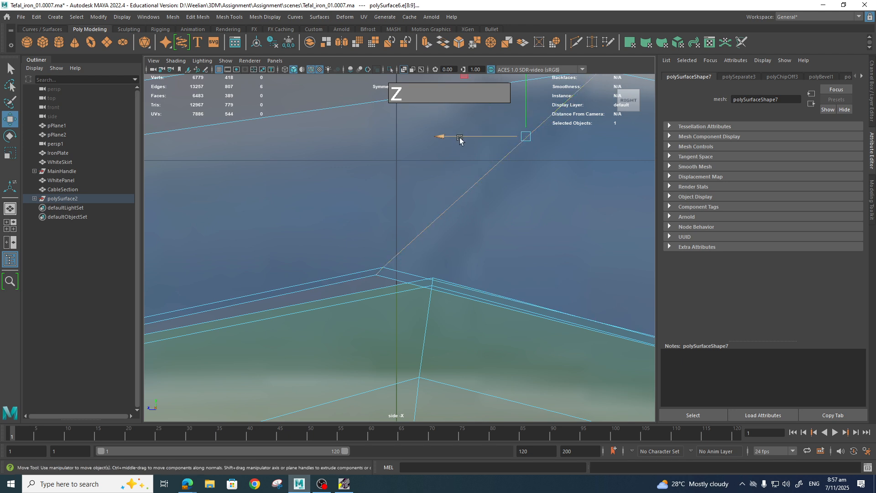
left_click_drag(458, 136, 525, 139)
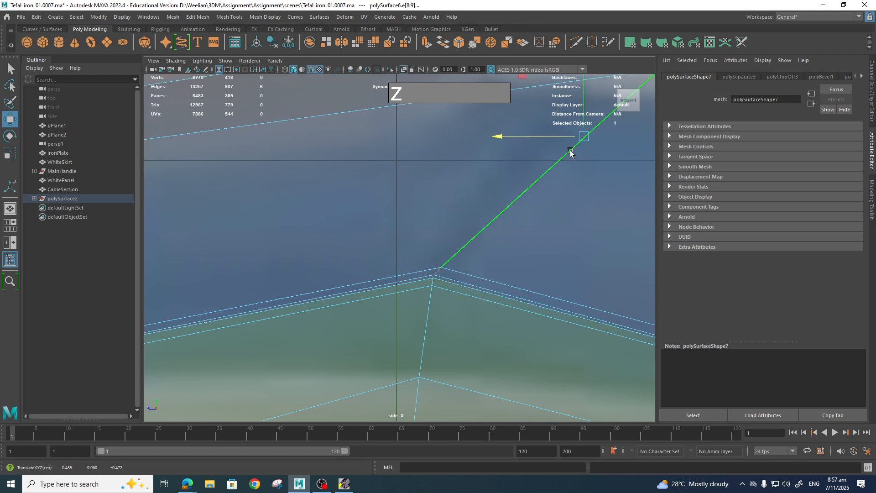
left_click_drag(587, 100, 587, 101)
- Return the handle arch and the white panel to smooth preview
scroll(529, 219, "down", 5)
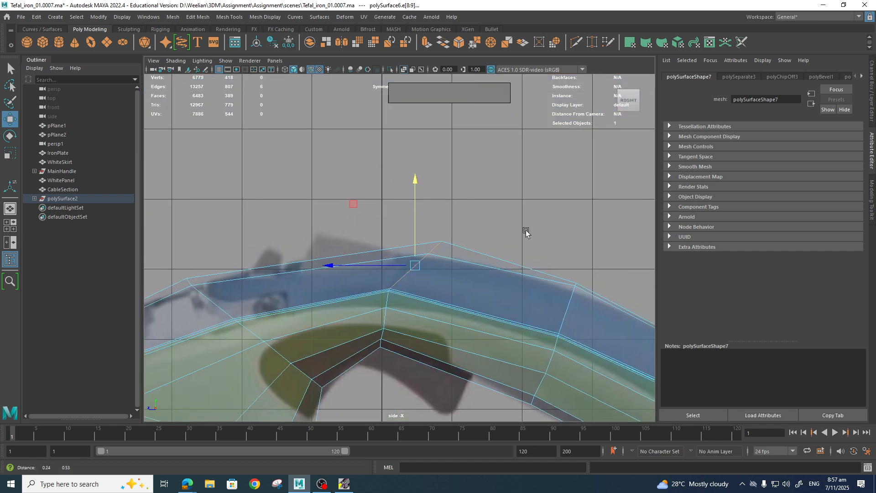
key("3")
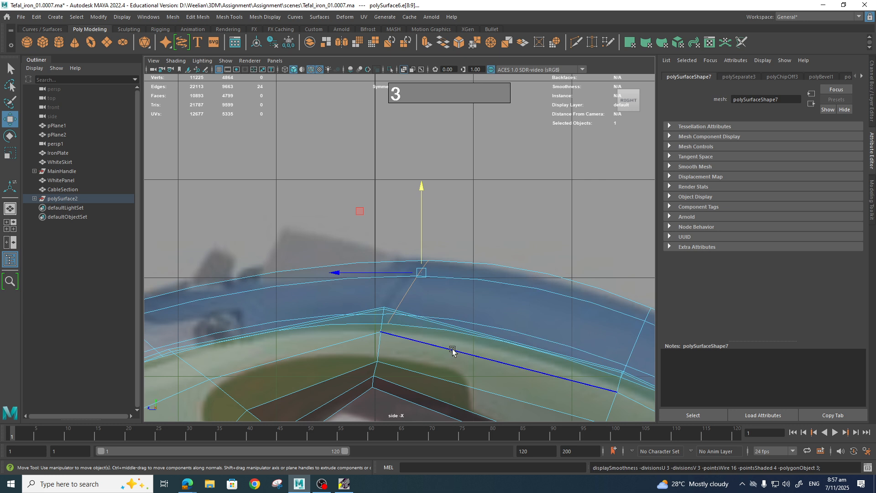
left_click(390, 381)
double_click(434, 380)
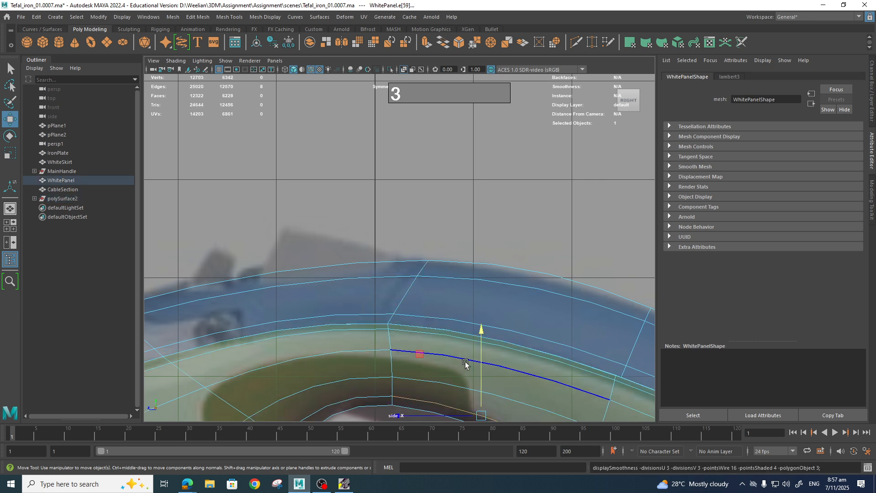
- Adjust the upper vertices of the two rows along the arch's rear slope to follow the reference outline
middle_click_drag(441, 362, 330, 223, "alt")
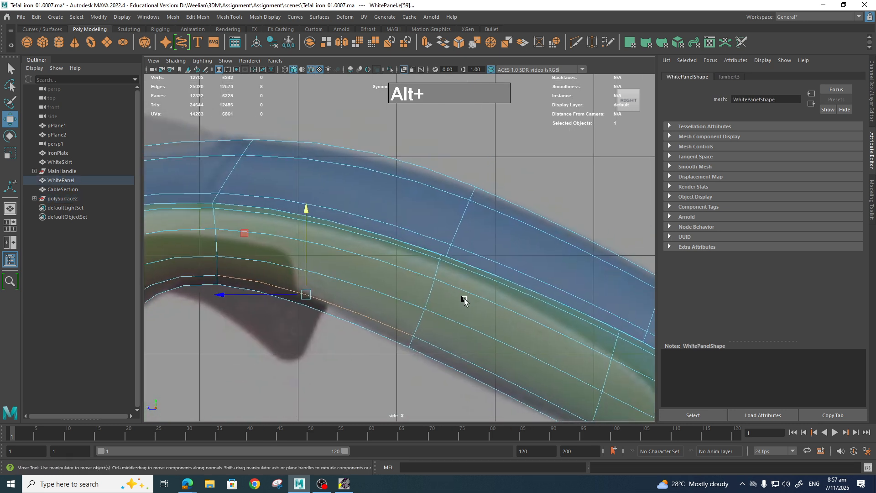
middle_click_drag(466, 299, 374, 339, "alt")
right_click_drag(381, 232, 335, 231)
left_click_drag(382, 201, 420, 269)
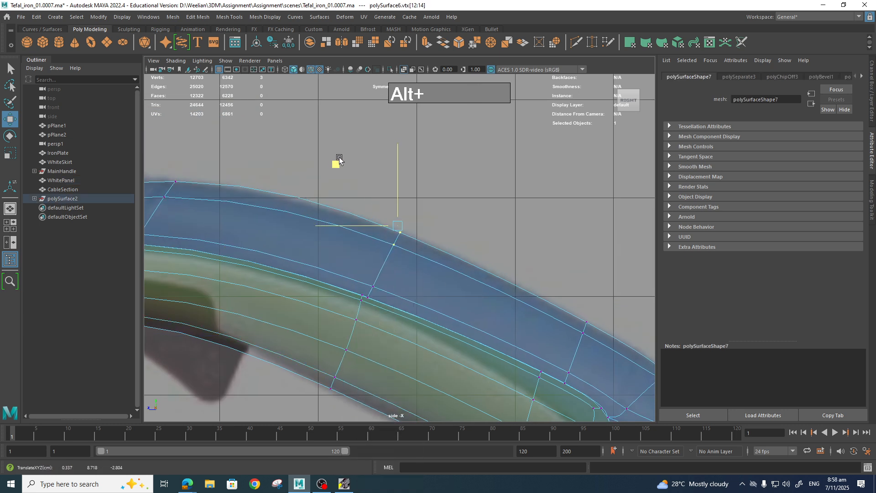
middle_click_drag(474, 256, 328, 174, "alt")
left_click_drag(451, 258, 451, 258)
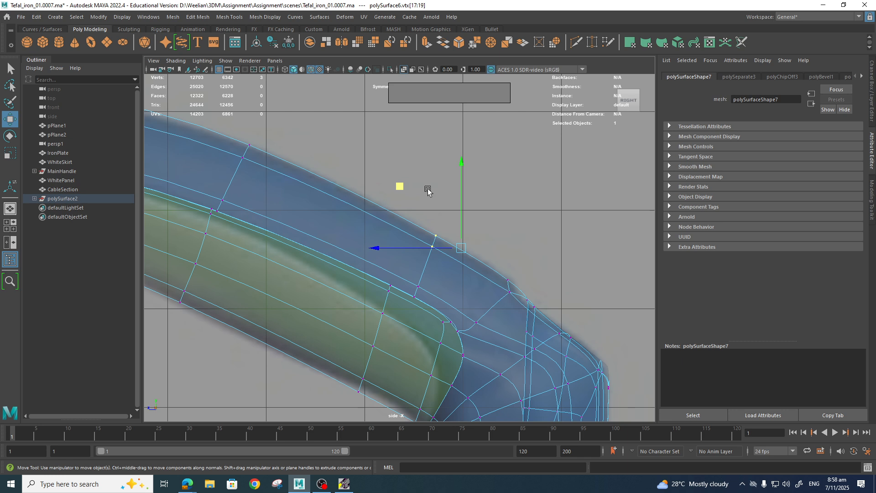
- Rotate the cross edges near the rear end of the arch slightly to lean further along the handle's slope
right_click_drag(426, 231, 426, 198)
left_click_drag(420, 264, 471, 298)
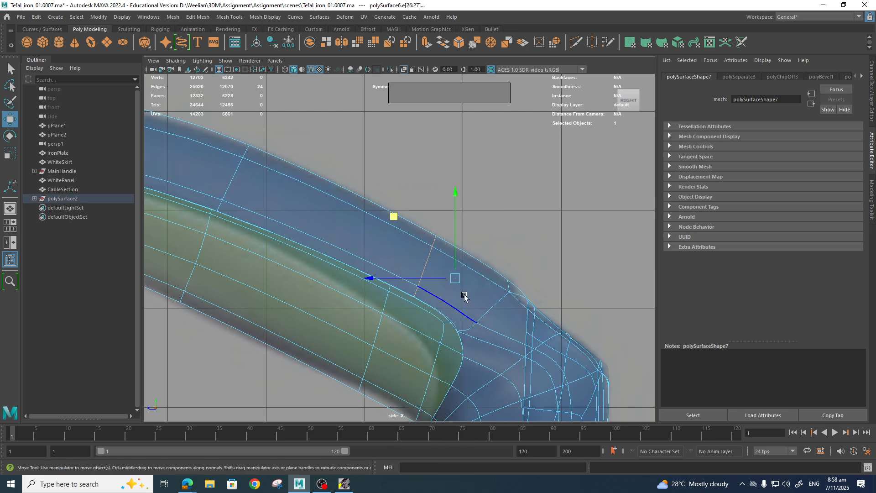
key("e")
left_click_drag(529, 250, 535, 261)
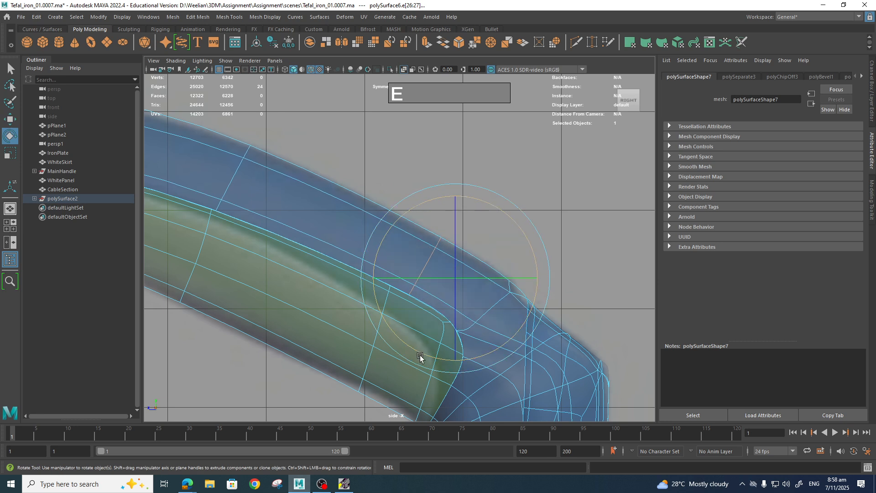
- Move the crest edges of both the handle arch and the white panel together slightly toward the iron's front
scroll(420, 357, "down", 5)
middle_click_drag(420, 358, 502, 344, "alt")
scroll(503, 344, "up", 2)
middle_click_drag(310, 220, 455, 293, "alt")
scroll(403, 297, "up", 3)
left_click(442, 277)
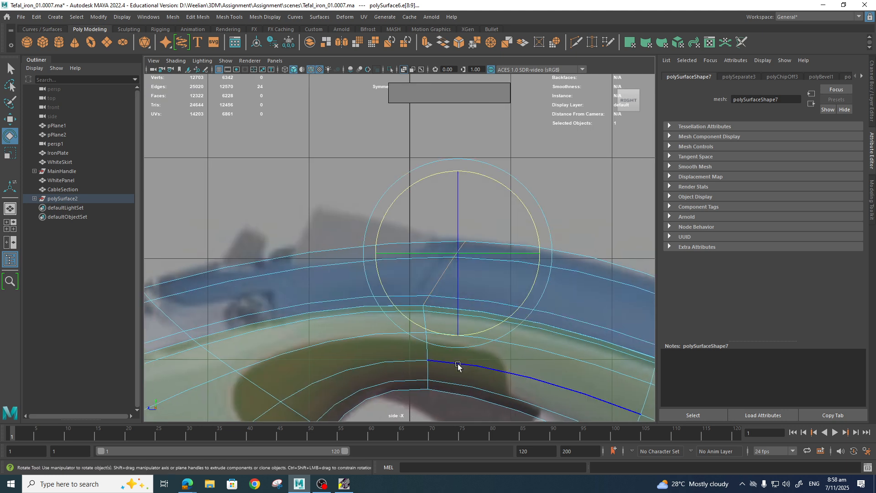
left_click(427, 357, "shift")
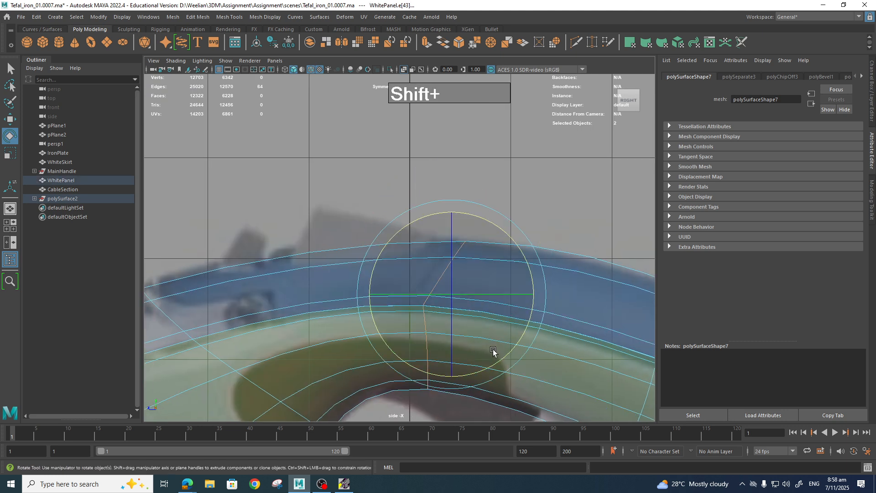
key("q")
key("w")
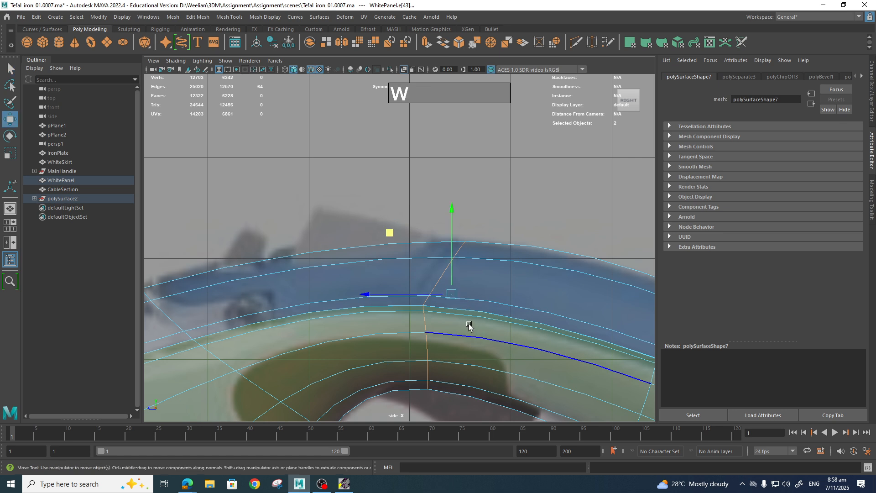
left_click_drag(401, 297, 386, 296)
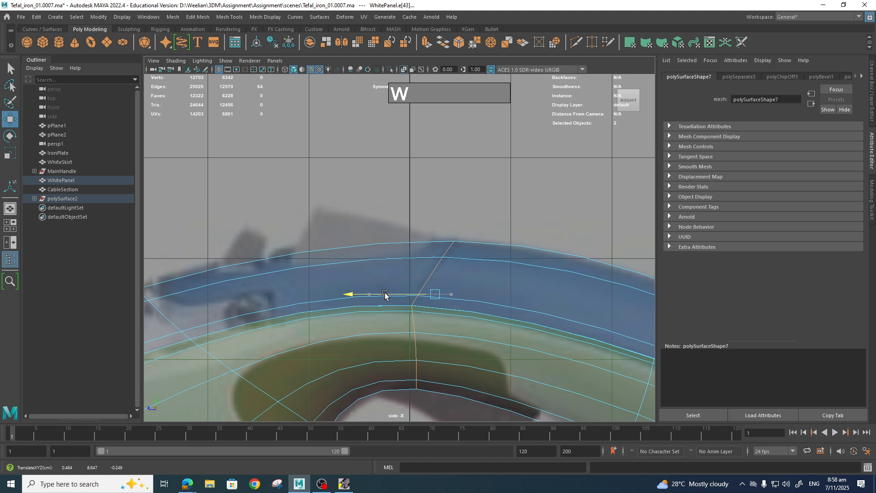
- Examine the handle arch and white panel against the reference photo, both close up and as a whole
scroll(384, 295, "down", 5)
scroll(426, 307, "up", 3)
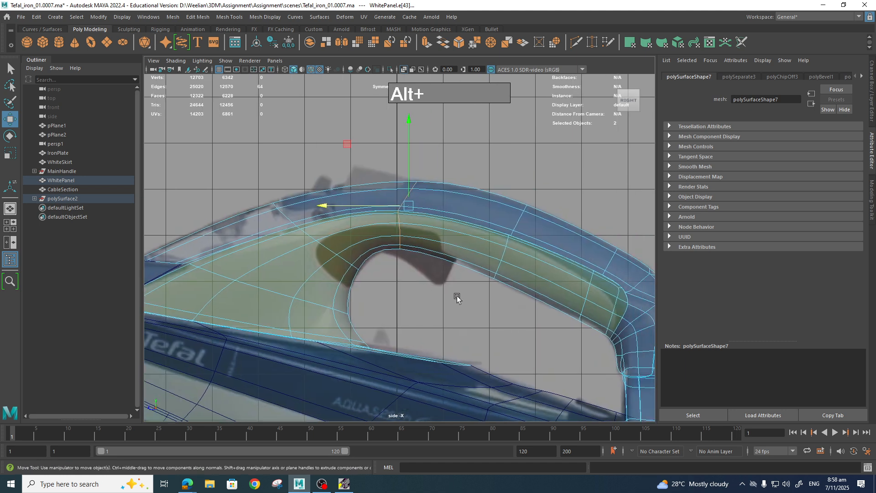
scroll(457, 298, "up", 1)
middle_click_drag(484, 297, 462, 330, "alt")
scroll(429, 332, "up", 2)
middle_click_drag(359, 311, 422, 323, "alt")
scroll(446, 324, "up", 4)
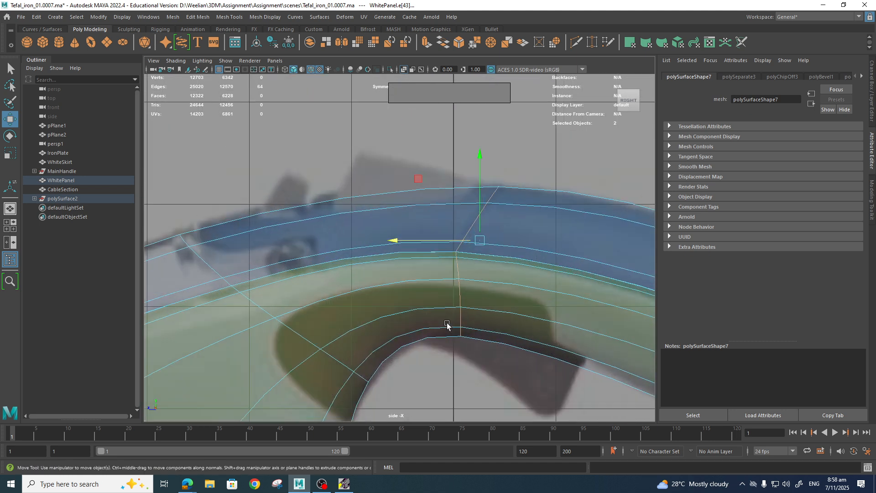
middle_click_drag(511, 268, 480, 333, "alt")
scroll(482, 330, "up", 2)
middle_click_drag(514, 293, 620, 246, "alt")
scroll(460, 261, "down", 8)
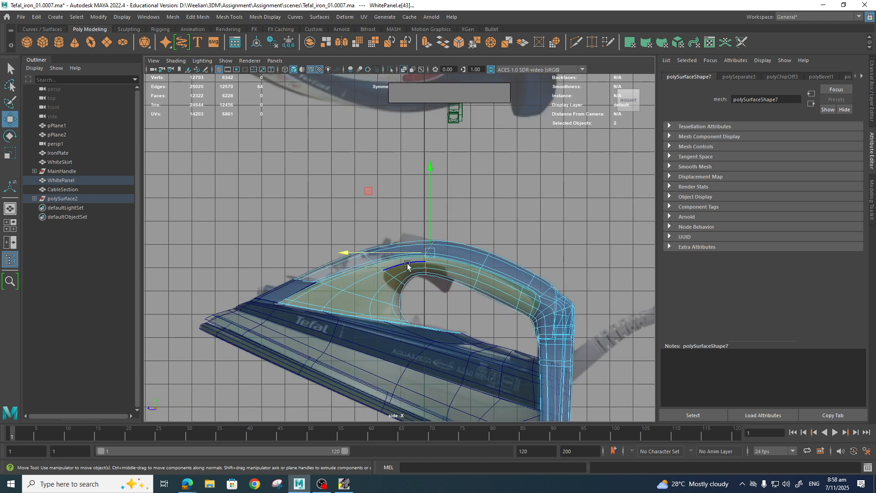
scroll(425, 273, "up", 4)
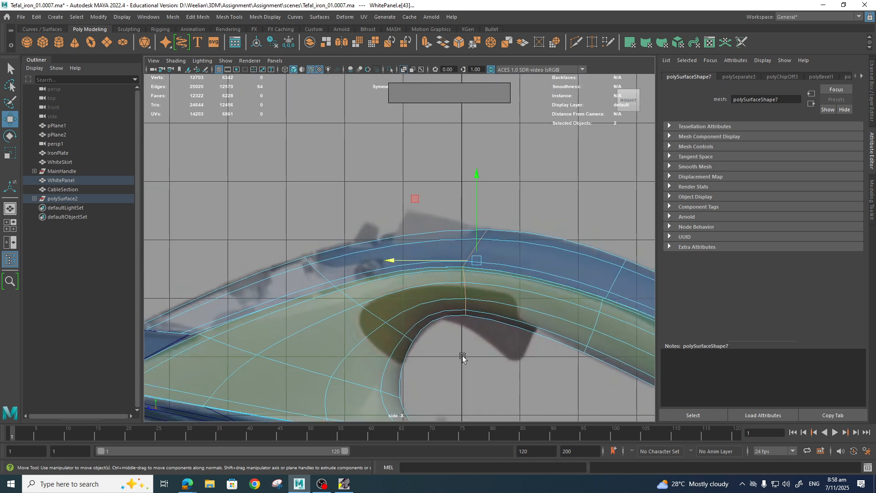
- Extract the faces along the handle arch's front slope, up to the crest, as a separate piece
right_click_drag(381, 225, 416, 213)
left_click(419, 227)
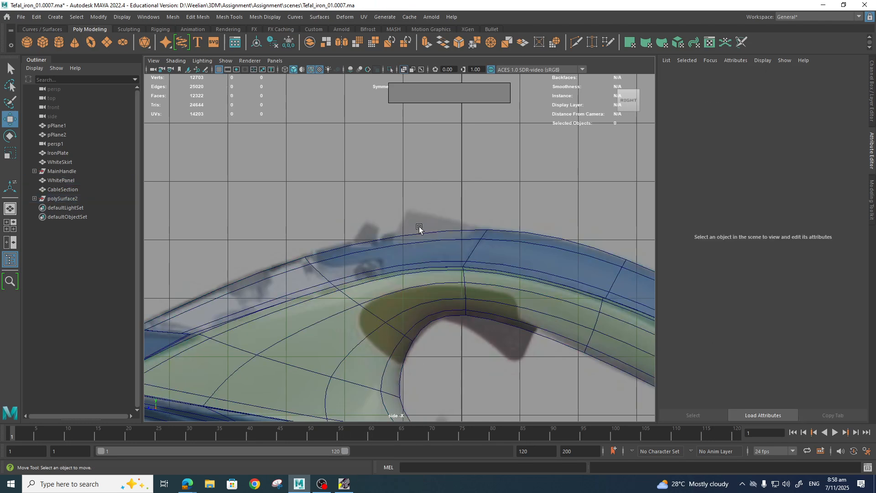
left_click(419, 238)
middle_click_drag(241, 292, 286, 286, "alt")
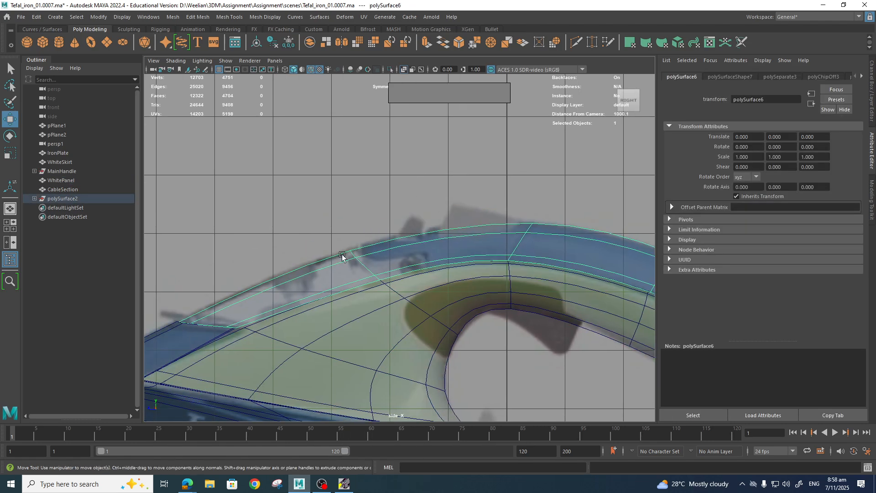
right_click_drag(343, 231, 345, 259)
left_click_drag(329, 217, 386, 281)
right_click(465, 237, "shift")
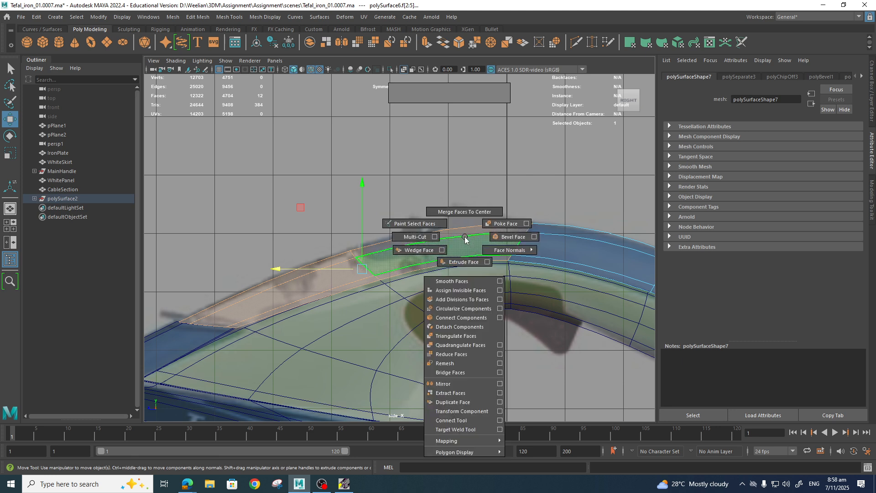
left_click(456, 394)
left_click(414, 183)
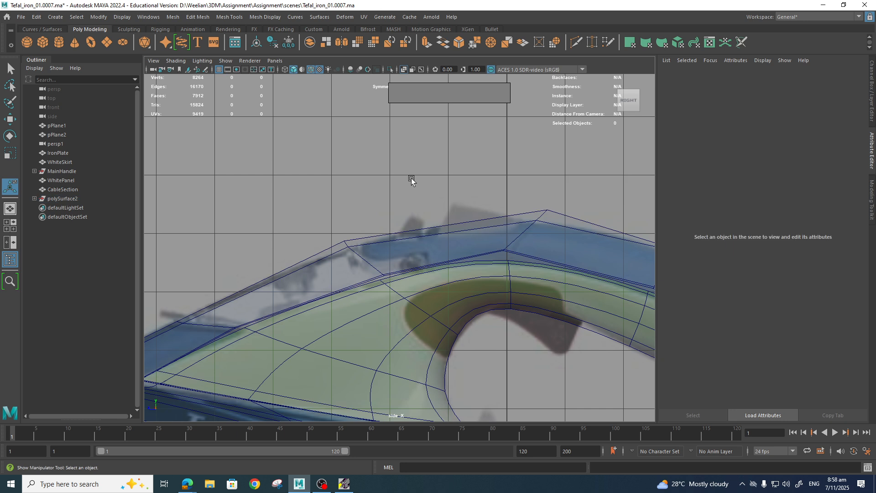
- Assign a new Blinn material to the extracted front-slope piece of the handle arch
double_click(357, 249)
scroll(443, 188, "down", 3)
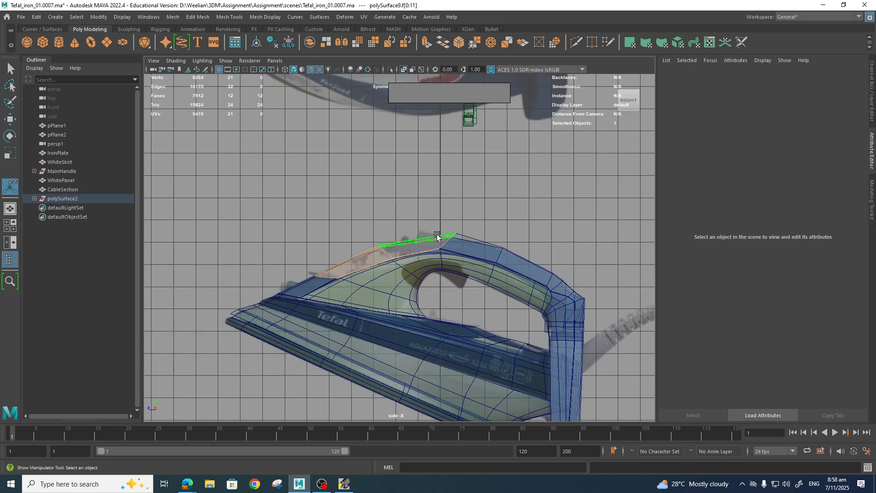
scroll(443, 201, "up", 1)
right_click_drag(442, 232, 494, 196)
scroll(478, 223, "up", 1)
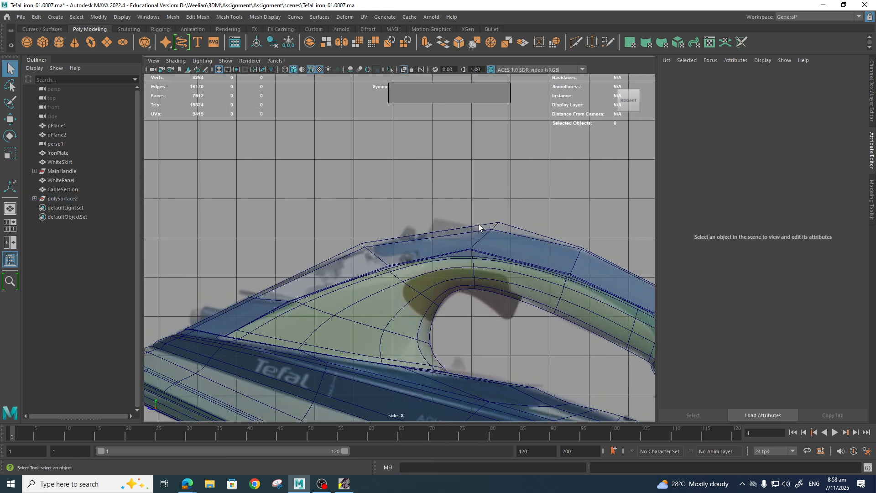
left_click(434, 243)
scroll(432, 245, "up", 1)
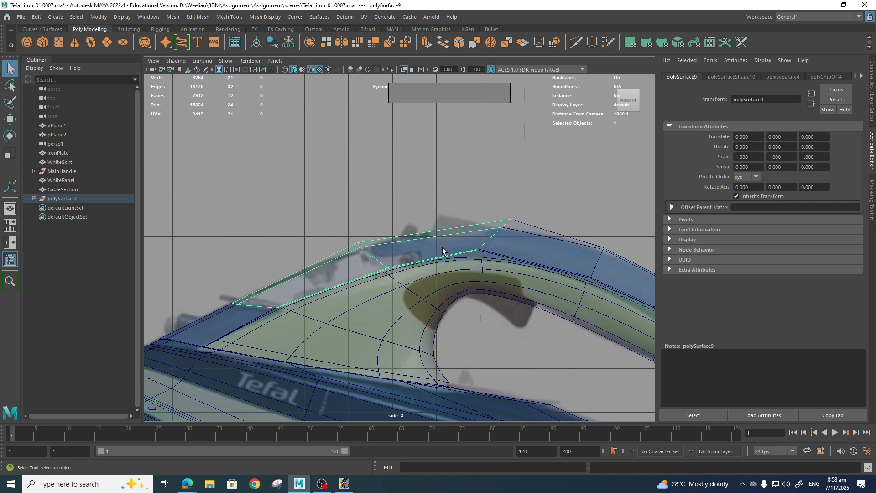
right_click_drag(412, 233, 469, 398)
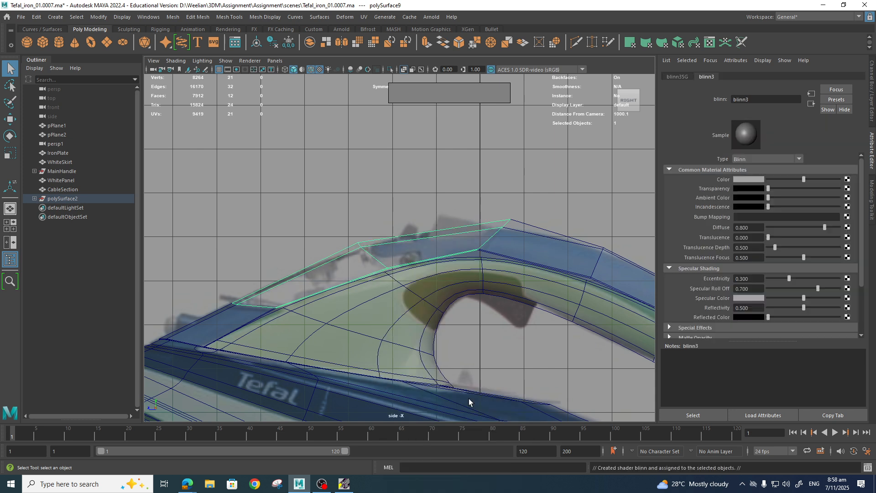
- Set the new Blinn material's colour to a muted grey-blue
left_click(759, 180)
left_click(749, 179)
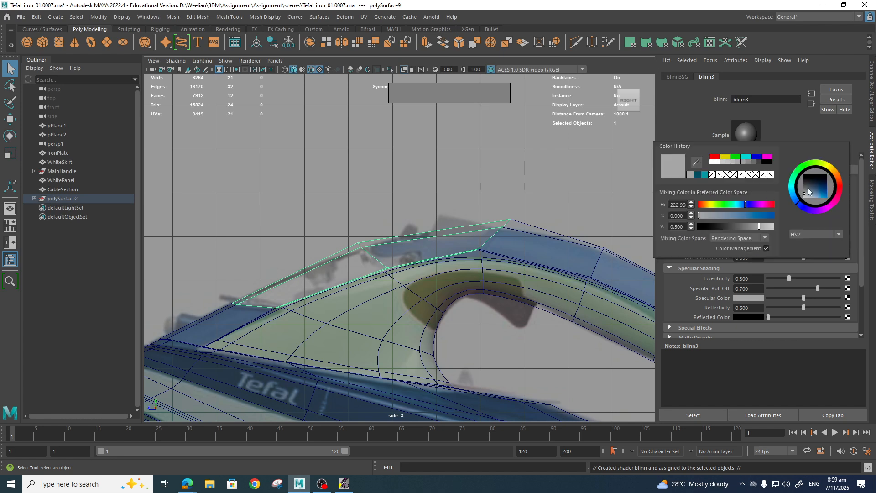
left_click_drag(807, 187, 814, 193)
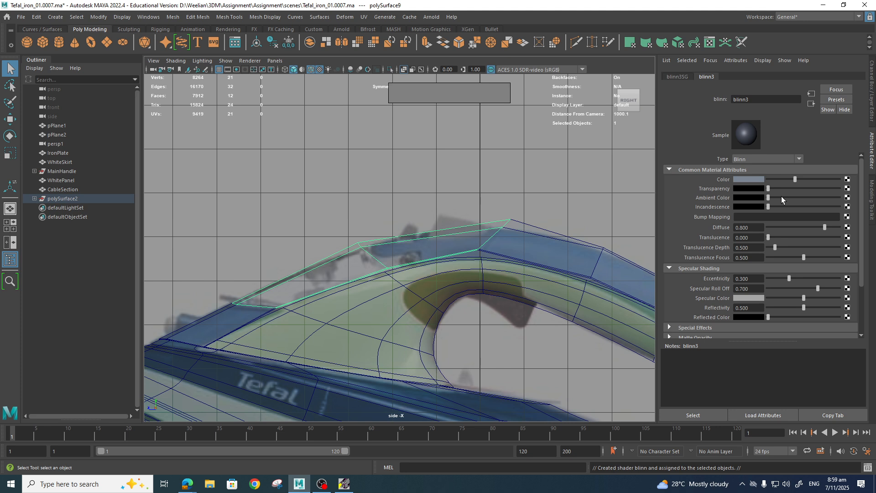
left_click(568, 174)
- Switch to the perspective view and turn off X-Ray shading
key("space")
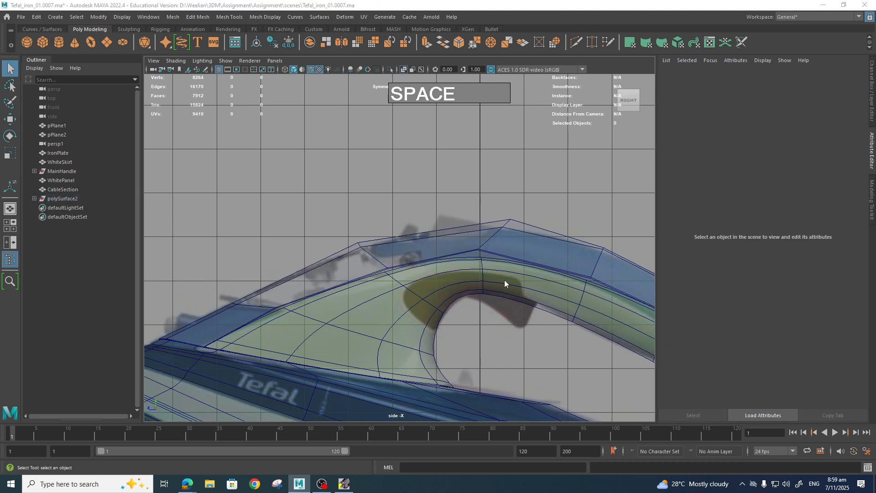
left_click_drag(517, 261, 443, 311, "alt")
left_click(175, 60)
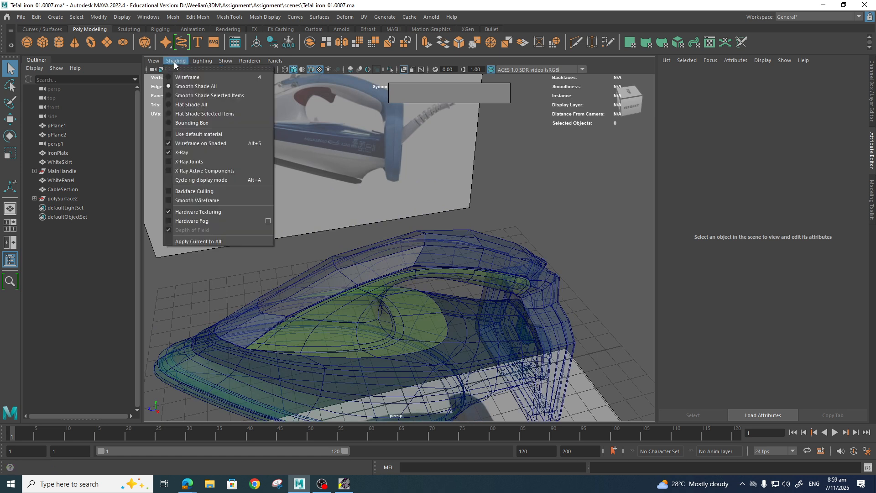
left_click(189, 152)
- Enable smooth mesh preview on the white panel and the handle arch pieces, including the small blue piece at the front
left_click(381, 249)
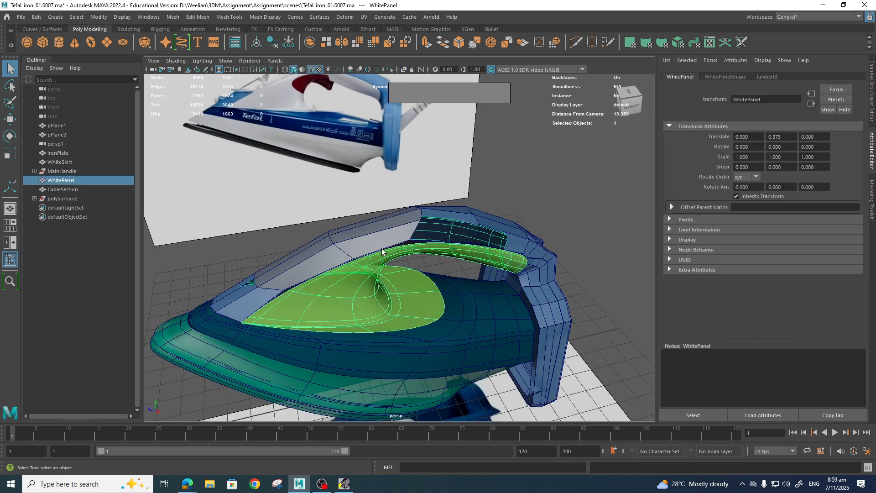
key("3")
left_click(471, 218)
key("3")
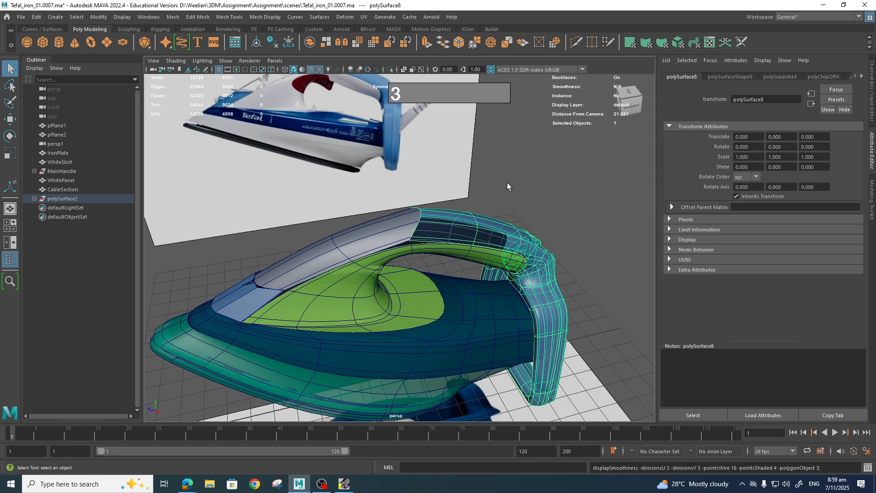
left_click(507, 182)
left_click_drag(471, 280, 441, 257, "alt")
scroll(459, 278, "up", 6)
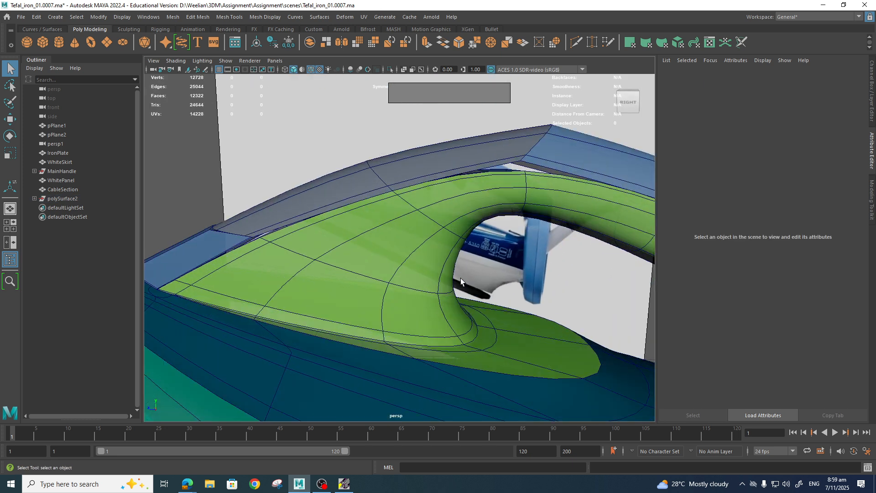
left_click_drag(441, 317, 346, 302, "alt")
left_click(346, 302)
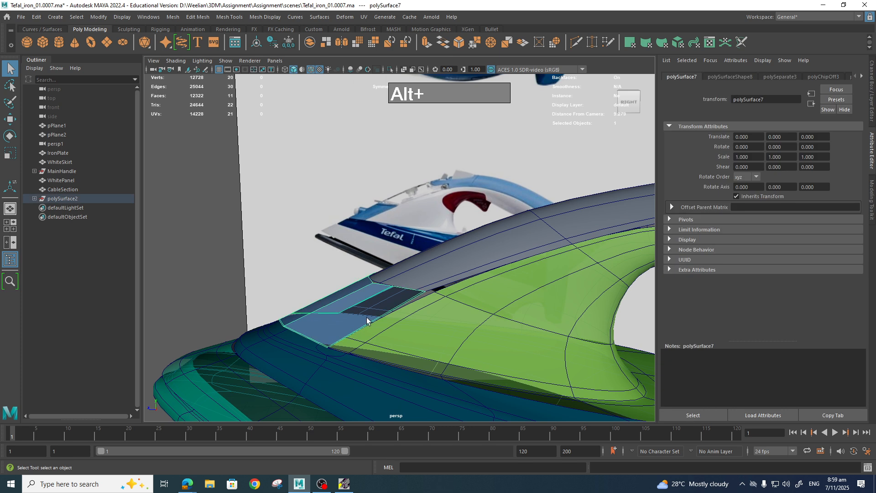
key("3")
left_click(345, 267)
- Examine the seam between the grey and blue arch pieces and its fit over the white panel at the crest
mouse_move(479, 293)
left_mouse_down("alt")
mouse_move(493, 281)
mouse_move(453, 288)
mouse_move(464, 294)
mouse_move(448, 307)
mouse_move(515, 269)
mouse_move(488, 284)
left_mouse_up("alt")
left_click(558, 234)
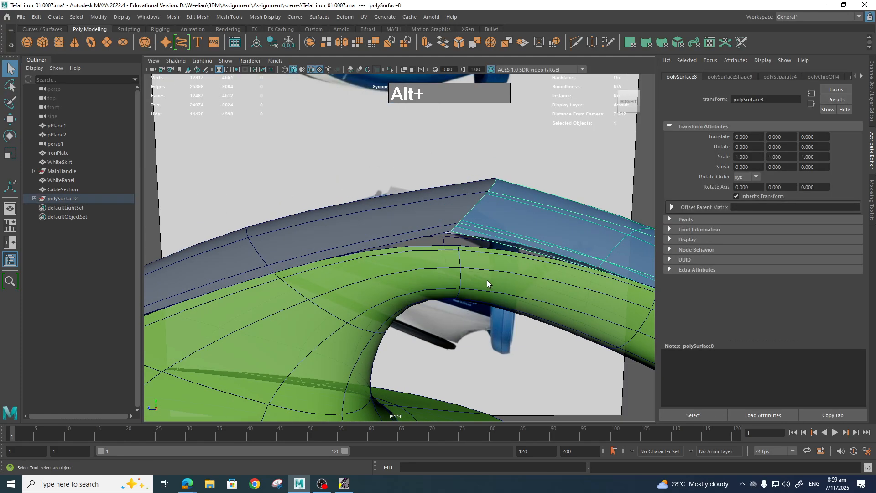
scroll(487, 280, "up", 3)
right_click_drag(464, 232, 464, 243)
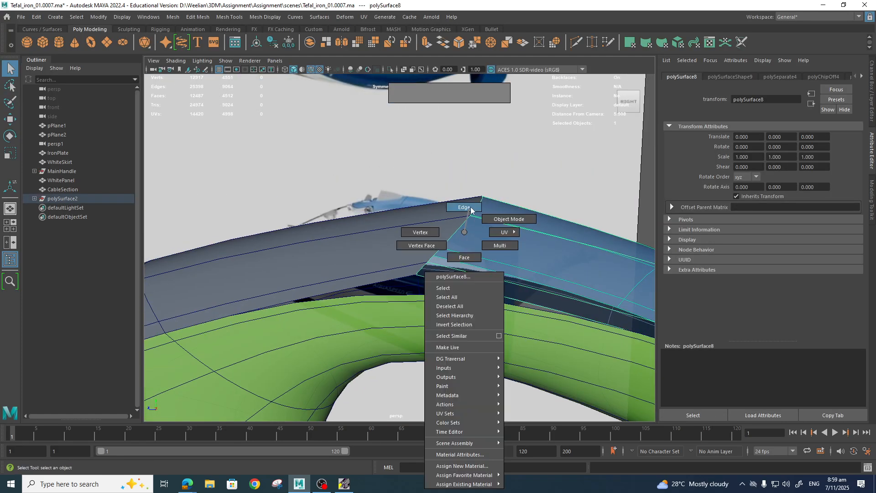
right_click_drag(471, 211, 470, 209)
right_click_drag(432, 232, 464, 221)
scroll(465, 239, "down", 4)
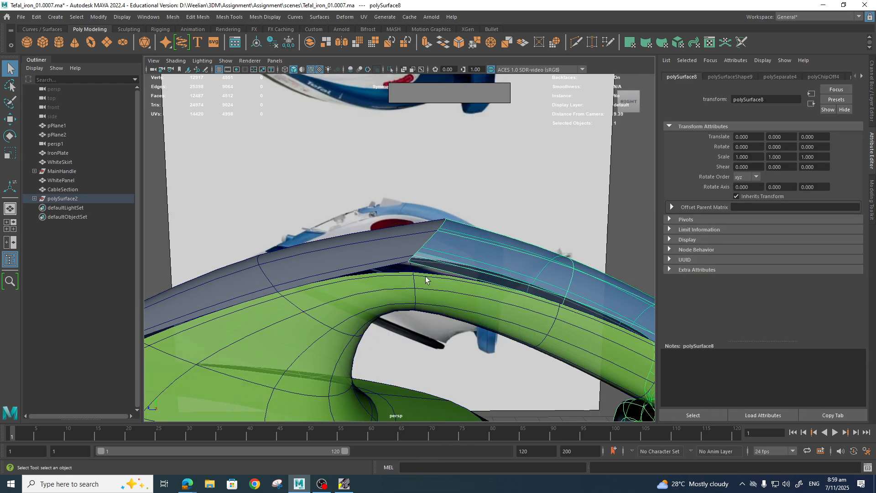
left_click_drag(509, 281, 507, 271, "alt")
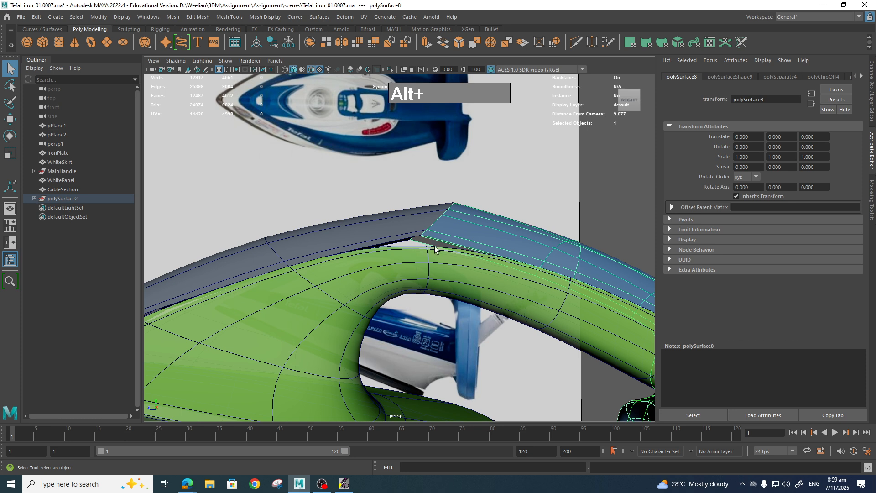
left_click_drag(435, 248, 439, 250, "alt")
right_click(447, 232)
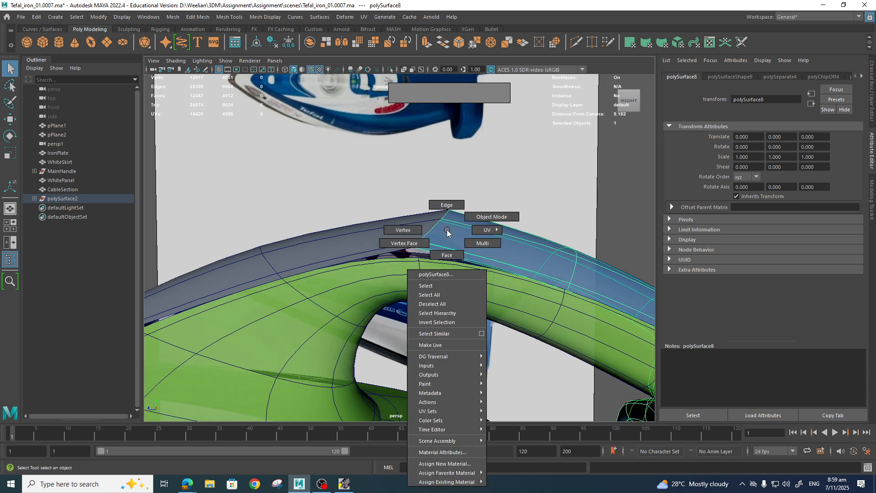
left_click(447, 206)
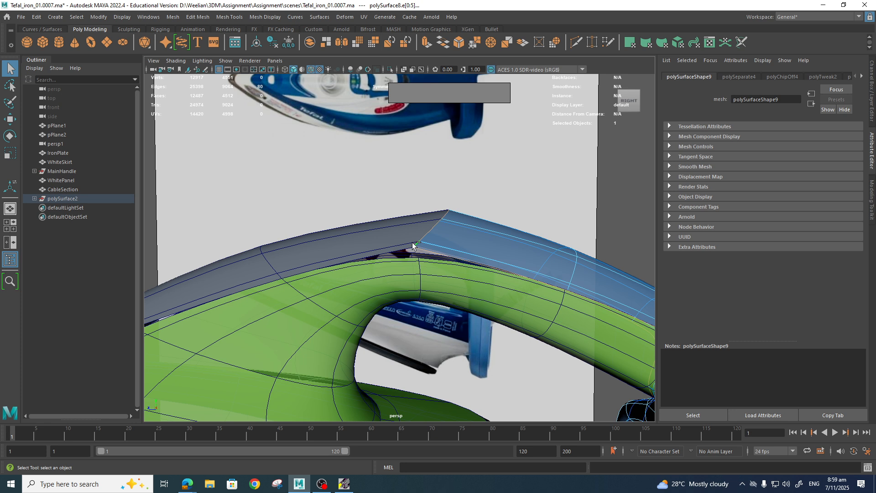
right_click(418, 246)
left_click(445, 228)
- Move the seam vertices of the rear blue arch piece slightly down and rearward, onto the white panel's crest in the side view
left_click(428, 223)
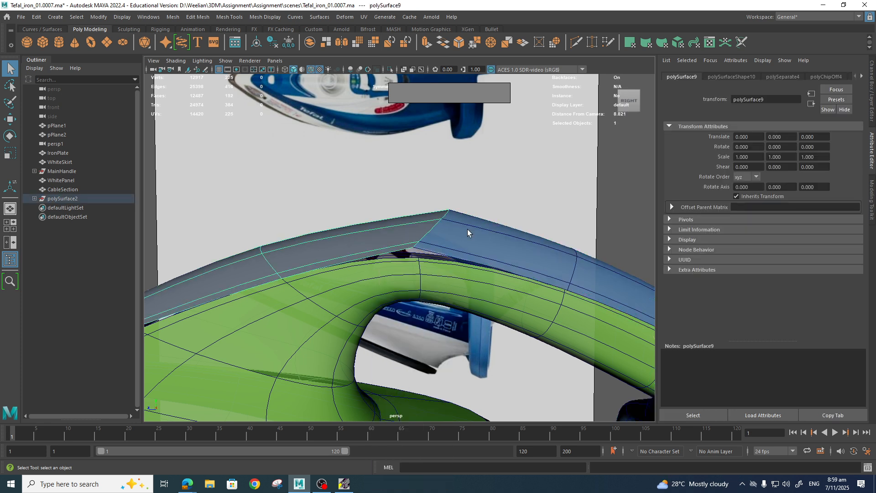
left_click(463, 233, "shift")
right_click(464, 233)
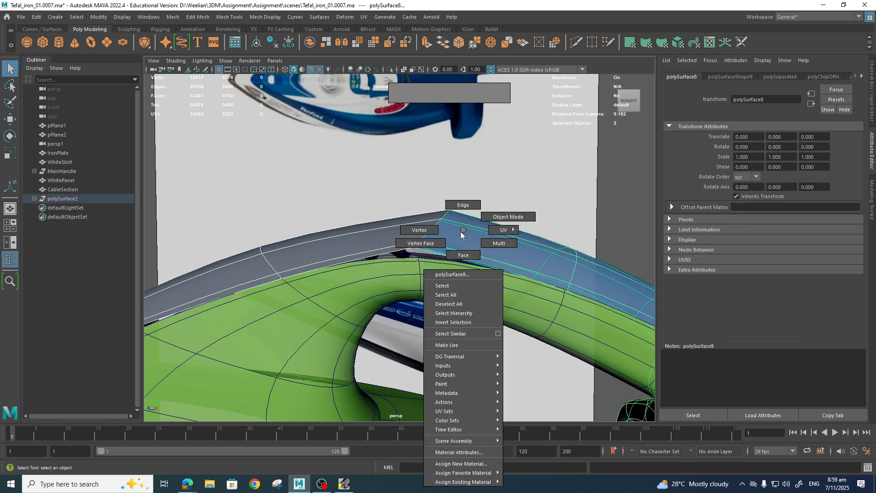
left_click(434, 230)
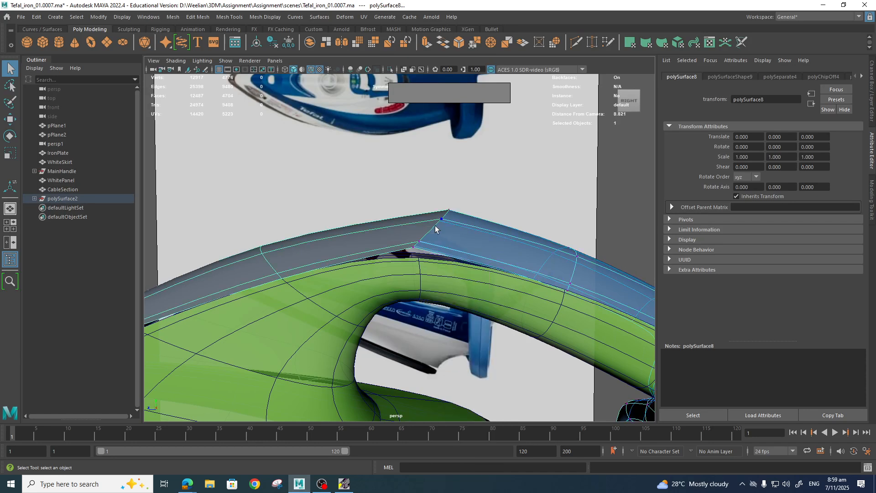
left_click_drag(427, 209, 455, 248)
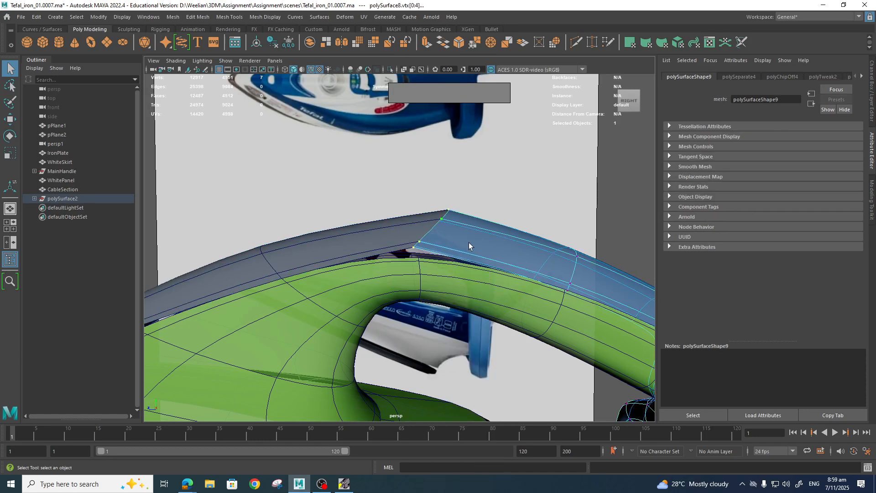
right_click_drag(469, 246, 382, 202)
key("space")
left_click_drag(466, 270, 417, 270)
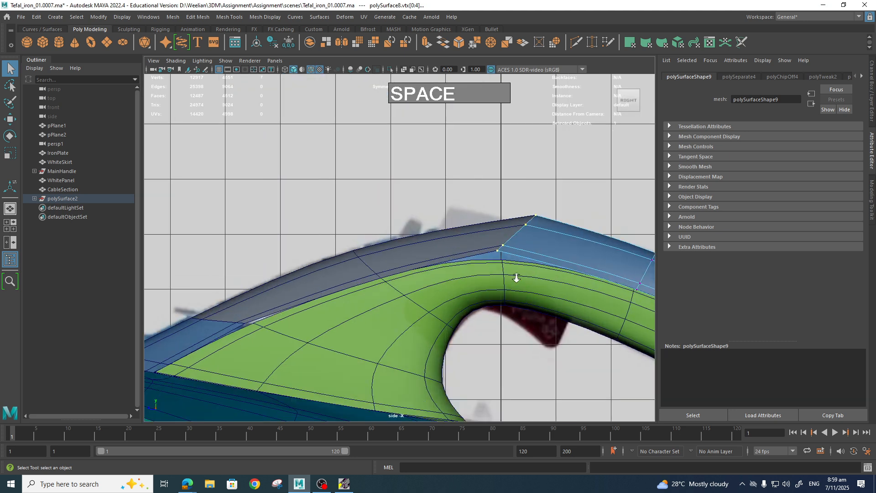
key("w")
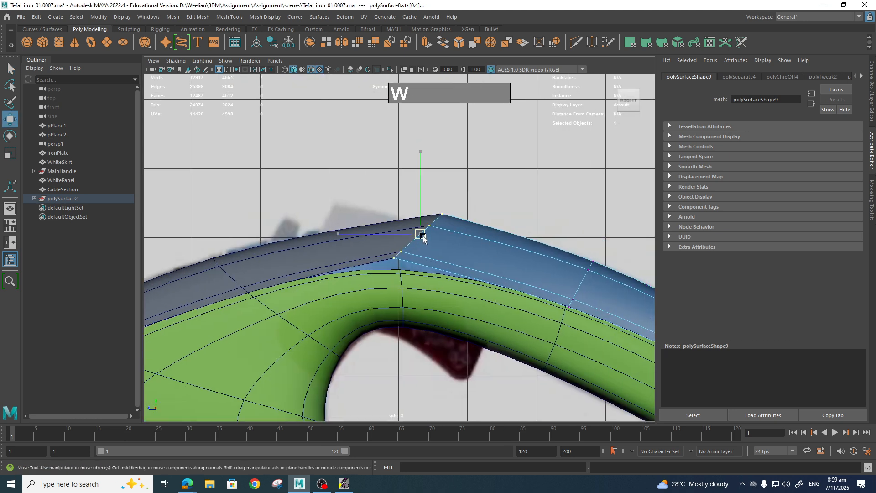
left_click_drag(419, 235, 425, 249)
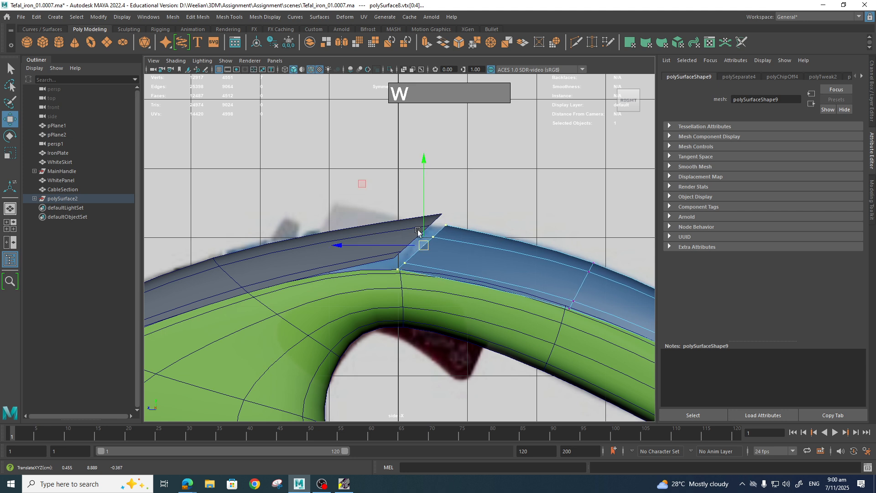
right_click_drag(416, 234, 382, 234, "shift")
left_click_drag(360, 159, 448, 279)
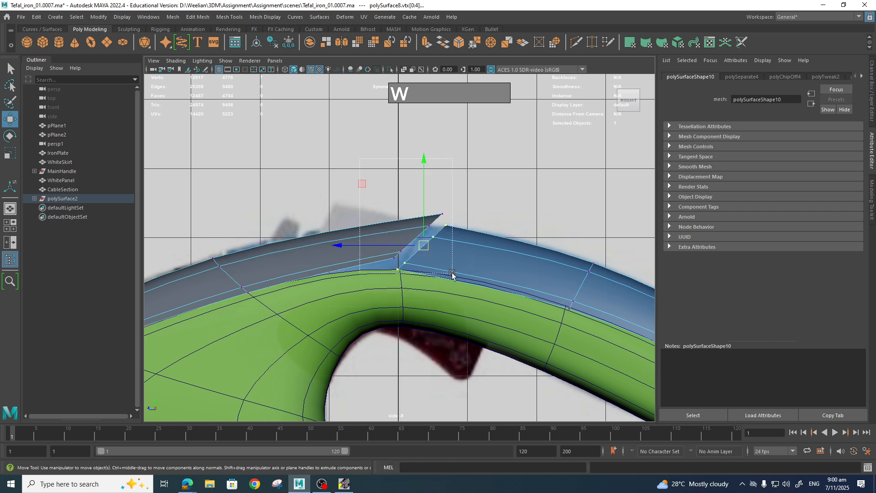
left_click(401, 163)
key("ctrl+z")
key("ctrl+z")
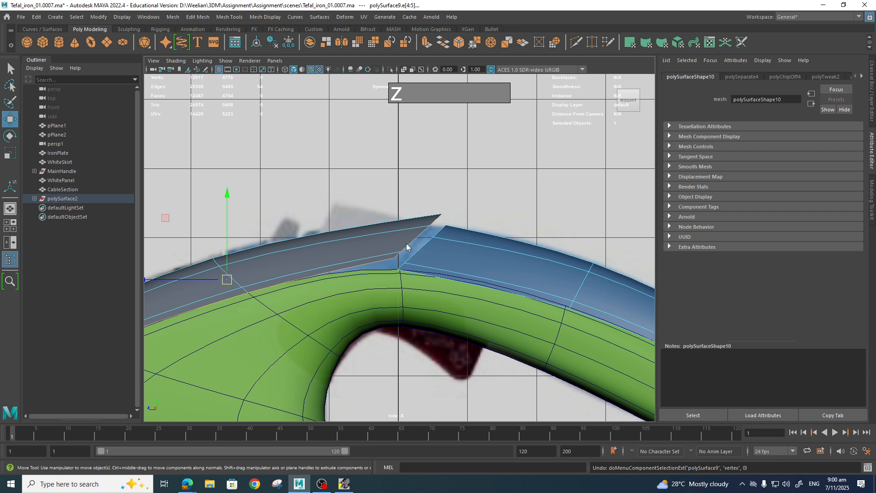
- Move the seam vertices of the grey arch piece down to meet the end of the rear blue piece
right_click_drag(406, 247, 382, 235)
left_click(395, 256)
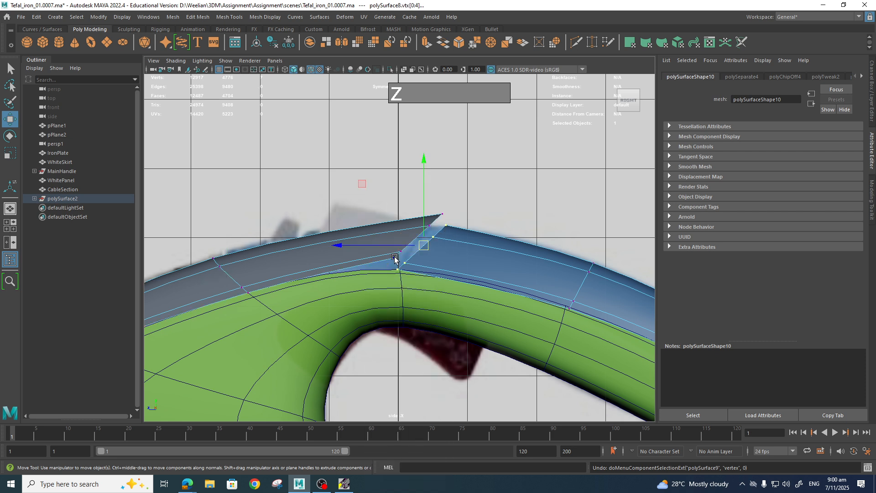
left_click(442, 213)
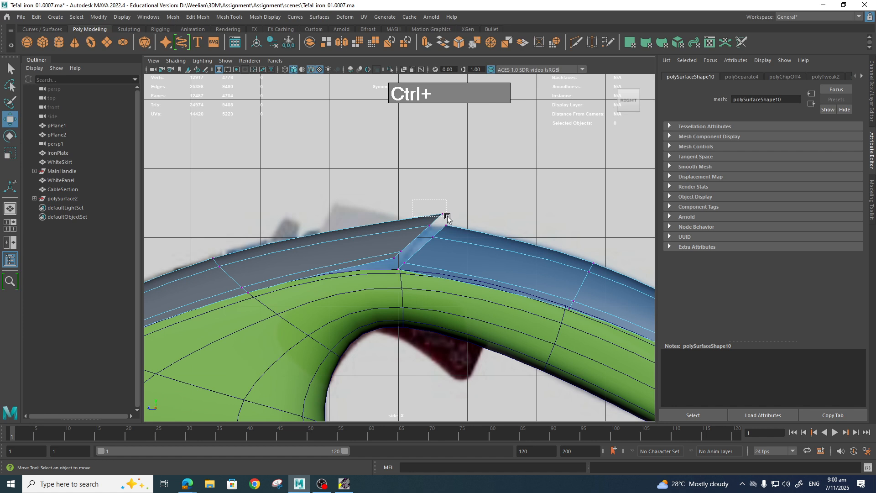
left_click(443, 214)
left_click(429, 226, "shift")
left_click(401, 251, "shift")
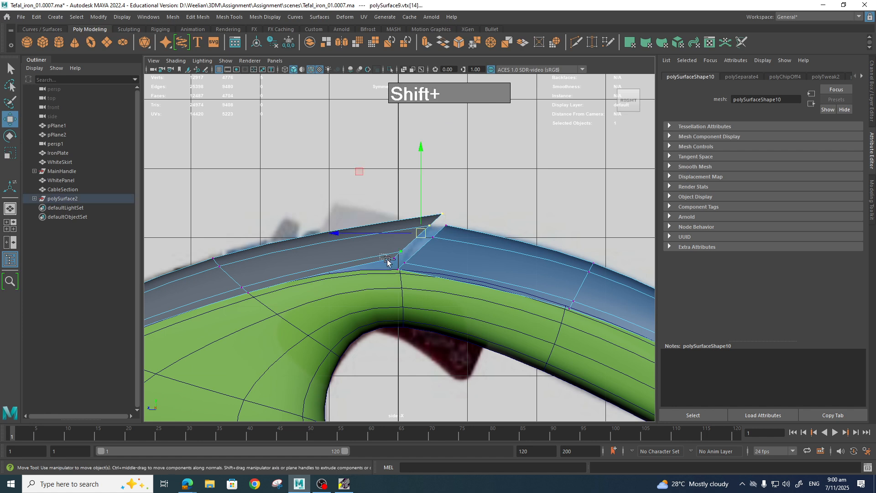
left_click(391, 263, "shift")
left_click_drag(420, 234, 421, 245)
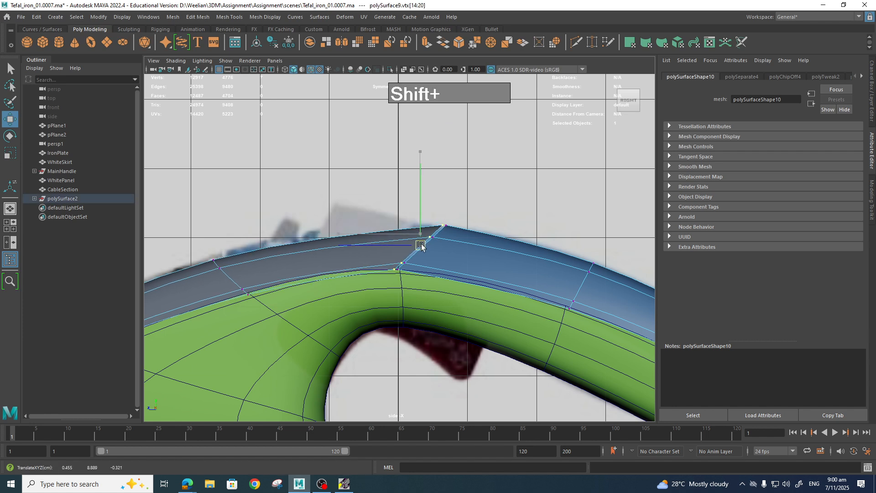
- Raise the mid-span vertex row of the grey arch piece slightly in the side view
left_click(481, 209)
scroll(478, 212, "down", 4)
scroll(408, 235, "up", 2)
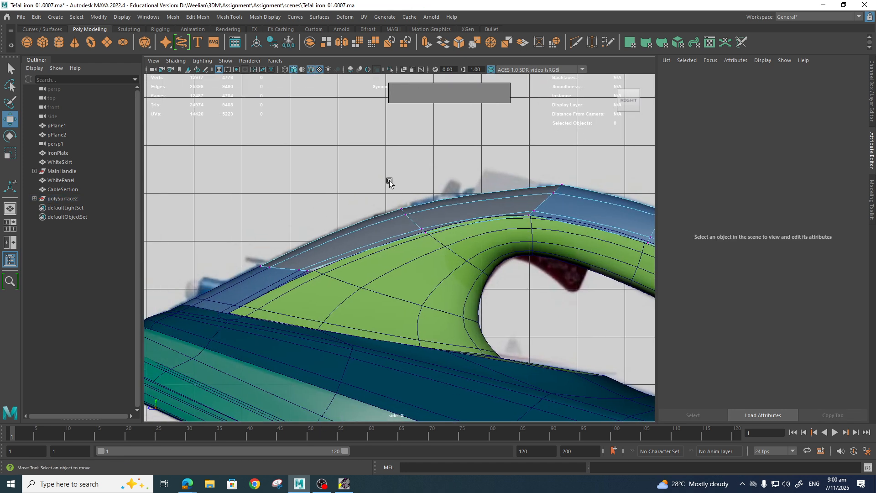
left_click_drag(389, 181, 454, 246)
left_click_drag(413, 214, 412, 211)
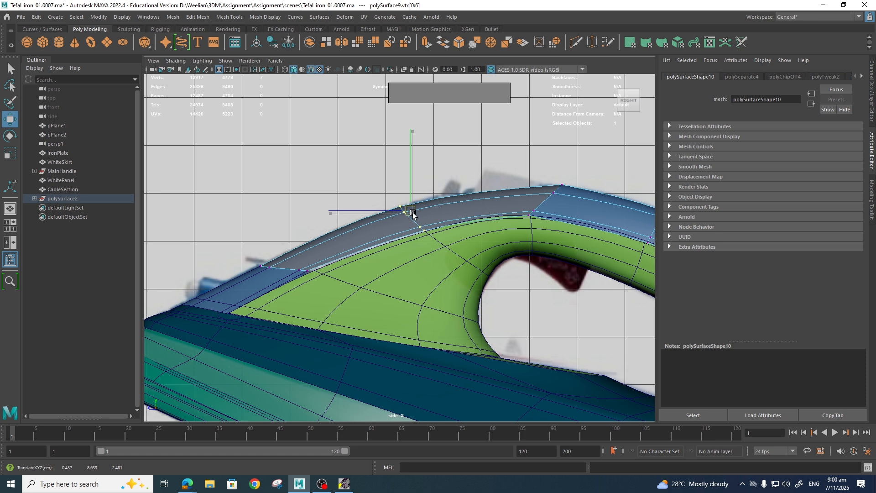
scroll(360, 283, "up", 4)
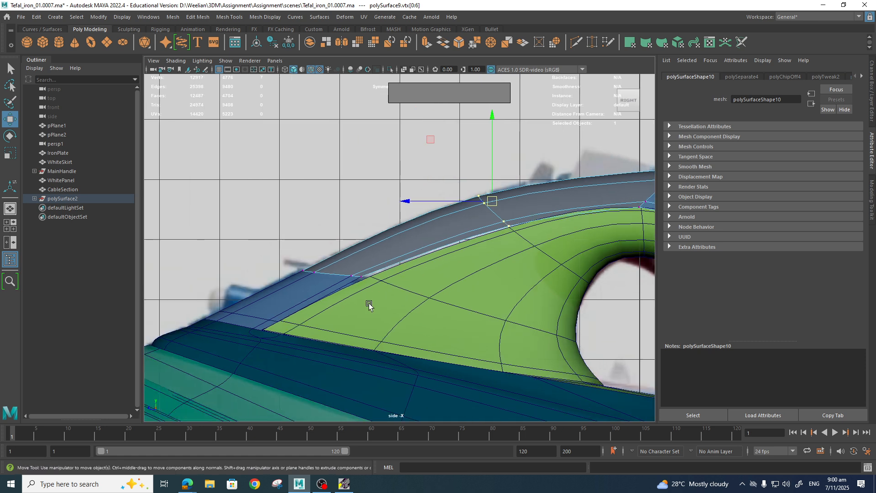
left_click(275, 293)
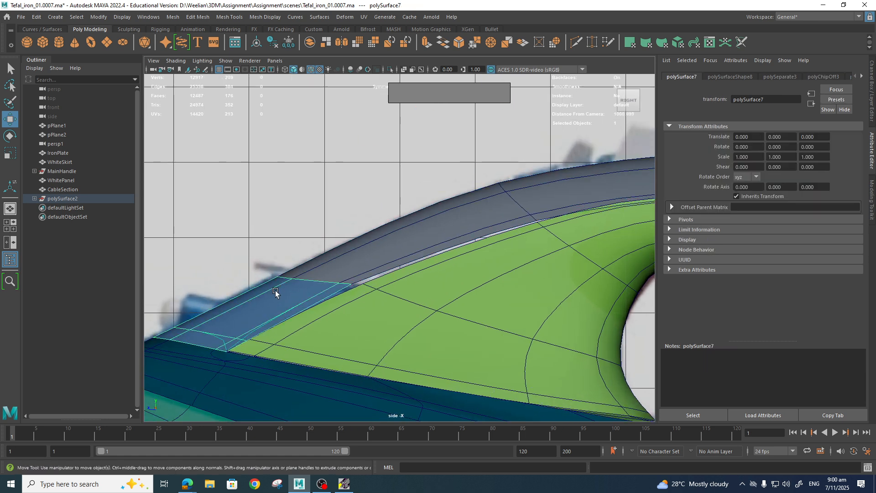
left_click(329, 272, "shift")
right_click(326, 241, "shift")
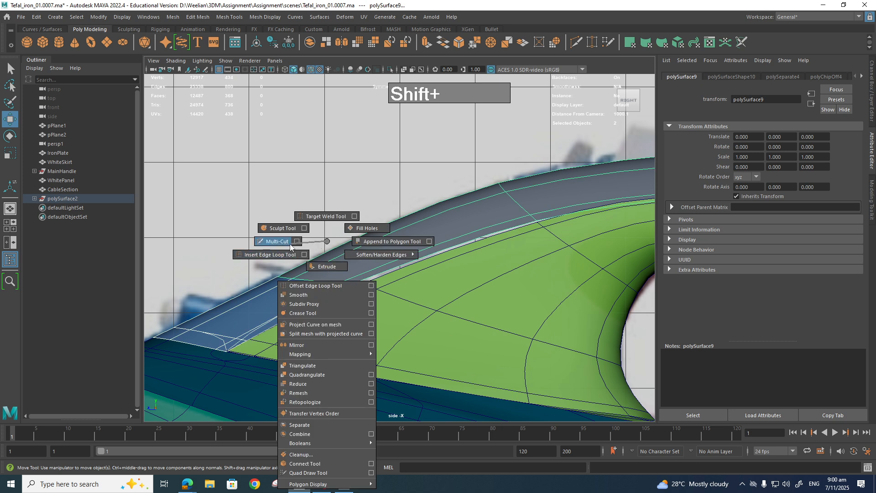
right_click_drag(339, 233, 297, 235)
left_click_drag(395, 299, 256, 268)
left_click(306, 301)
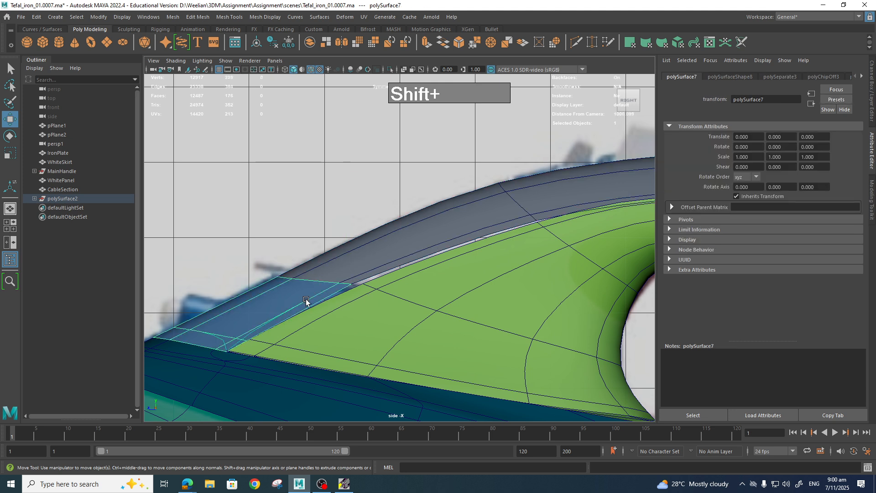
- Move the seam vertices shared by the front blue and grey arch pieces rearward, and shift the upper ones back forward along the arch
right_click_drag(303, 244, 348, 248)
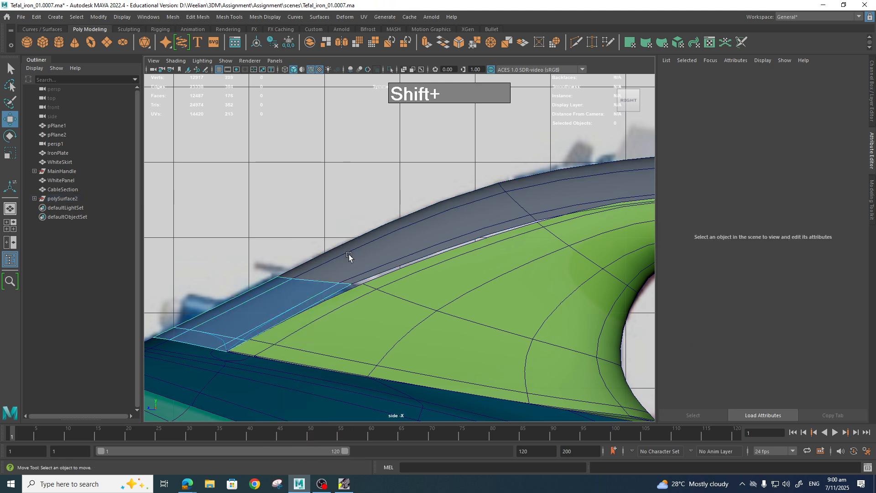
left_click(349, 255, "shift")
left_click(306, 292, "shift")
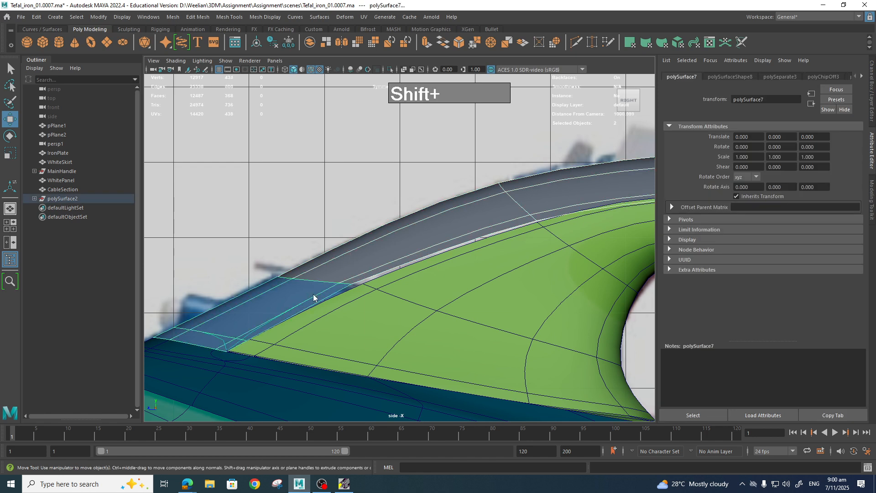
right_click_drag(313, 296, 294, 242, "shift")
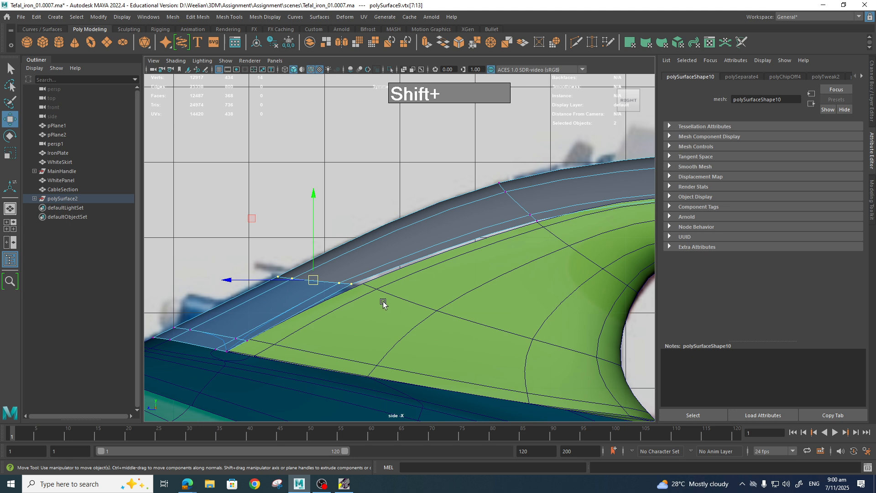
left_click_drag(274, 281, 284, 283)
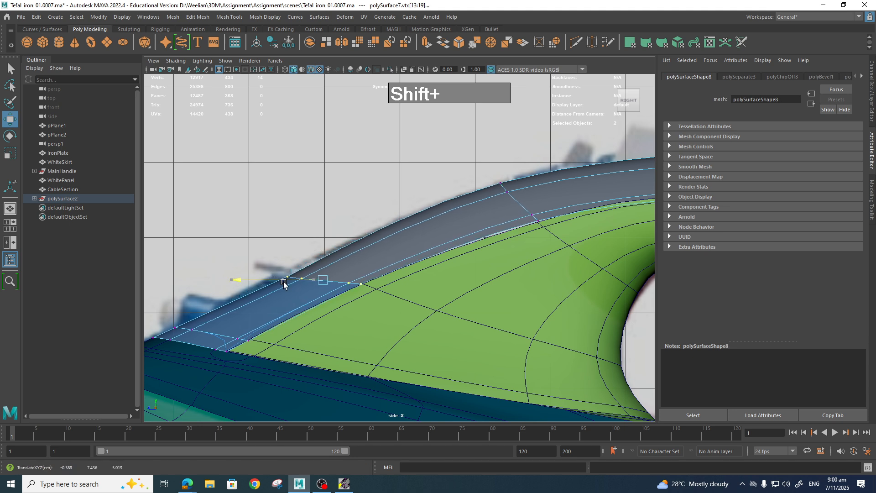
left_click_drag(257, 254, 264, 276)
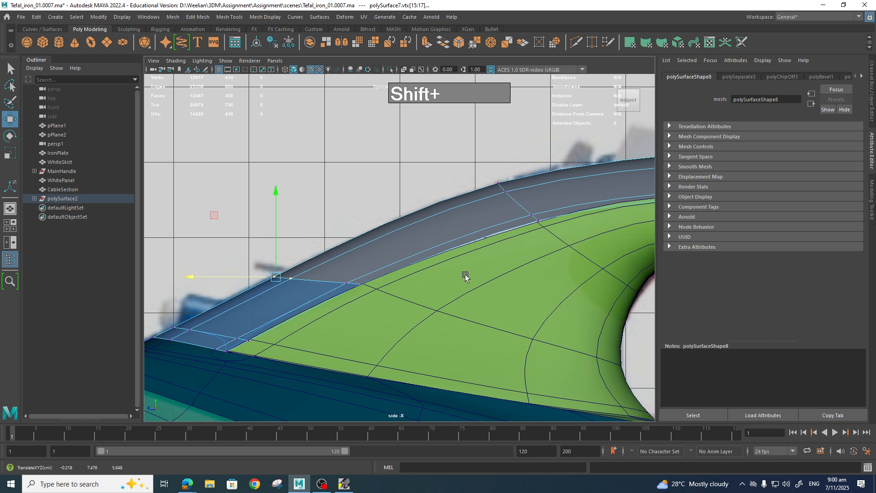
- Insert a crosswise edge loop in the grey arch piece between its mid-span row and the crest seam using Multi-Cut
scroll(332, 287, "down", 5)
scroll(431, 294, "up", 3)
scroll(431, 294, "up", 5)
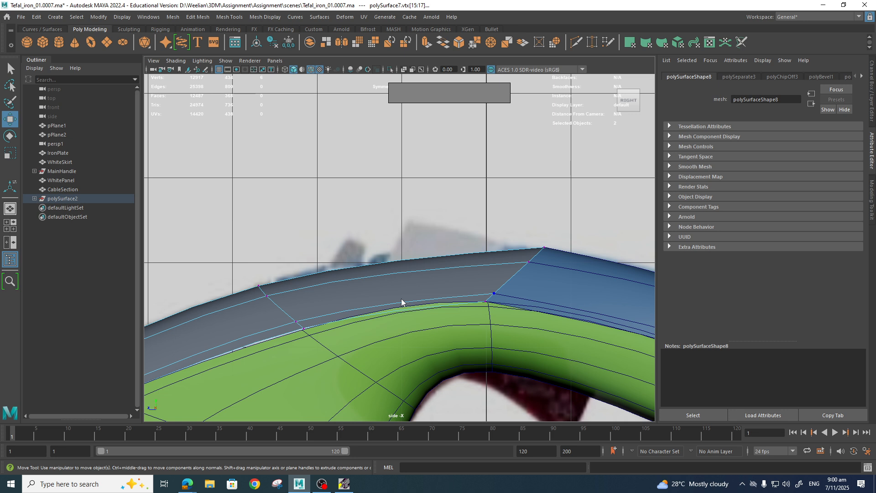
right_click_drag(401, 298, 357, 296, "shift")
left_click(401, 281, "ctrl")
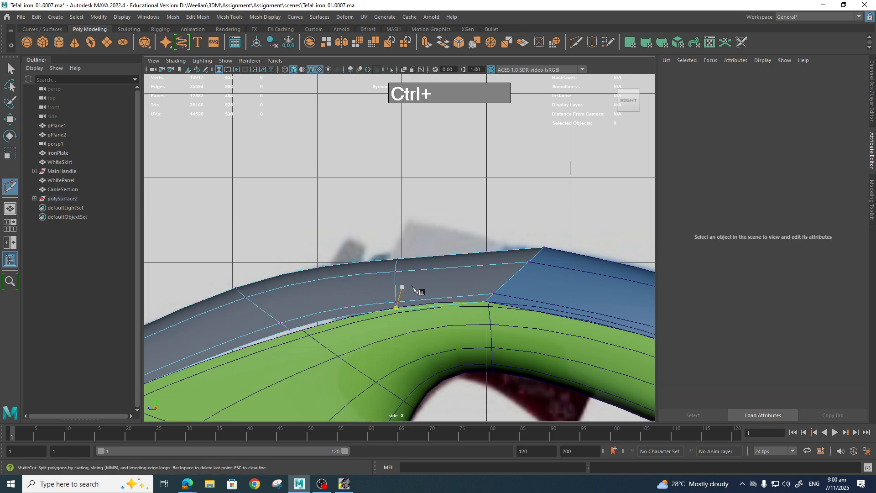
key("q")
- Raise the upper vertices of the new edge loop to round the arch, and lower the row ahead of it onto the white panel
right_click_drag(416, 262, 372, 241)
key("w")
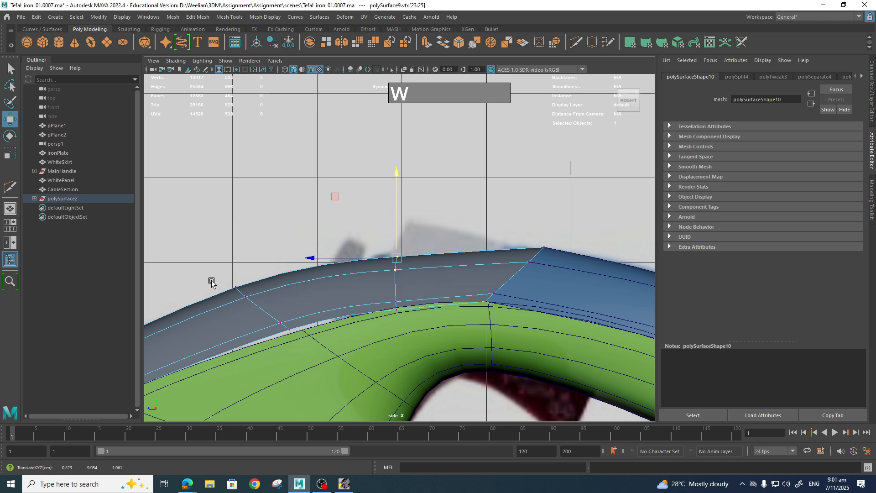
left_click_drag(212, 282, 308, 346)
left_click_drag(281, 297, 284, 301)
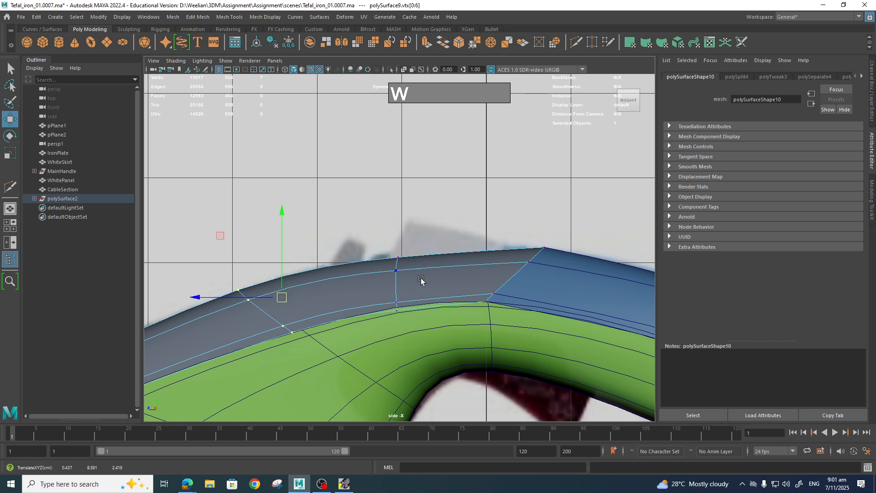
left_click_drag(420, 280, 389, 250)
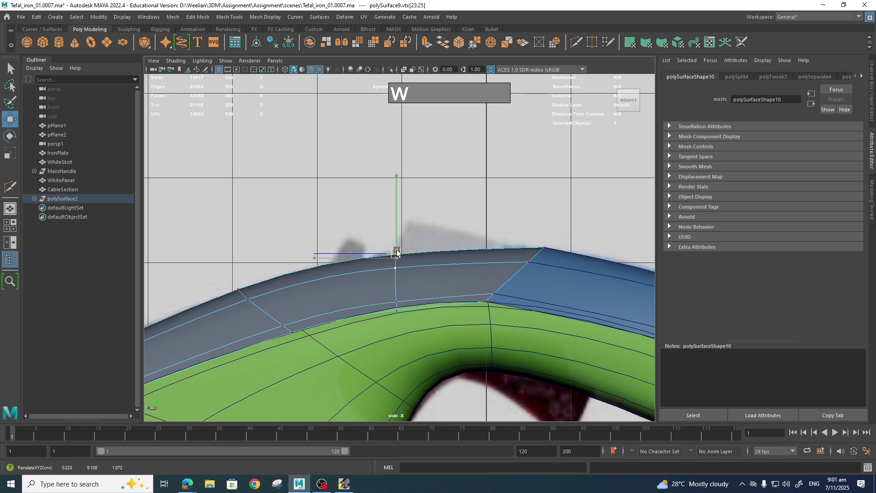
- Examine the arch pieces, white panel and main body of the iron from several angles in the perspective view
middle_click_drag(531, 317, 453, 269, "alt")
right_click_drag(453, 269, 353, 249, "alt")
middle_click_drag(353, 249, 357, 295, "alt")
right_click_drag(476, 284, 552, 233)
key("space")
left_click_drag(575, 219, 576, 196)
mouse_move(475, 275)
left_mouse_down("alt")
mouse_move(526, 330)
mouse_move(518, 288)
mouse_move(551, 323)
mouse_move(505, 293)
mouse_move(479, 307)
mouse_move(467, 276)
left_mouse_up("alt")
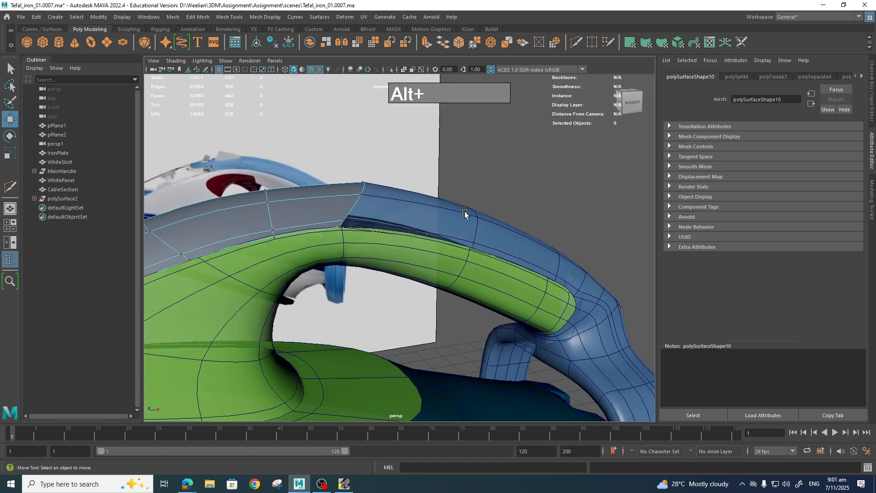
left_click(464, 212)
scroll(464, 212, "down", 5)
left_click_drag(466, 219, 447, 272, "alt")
left_click(445, 271)
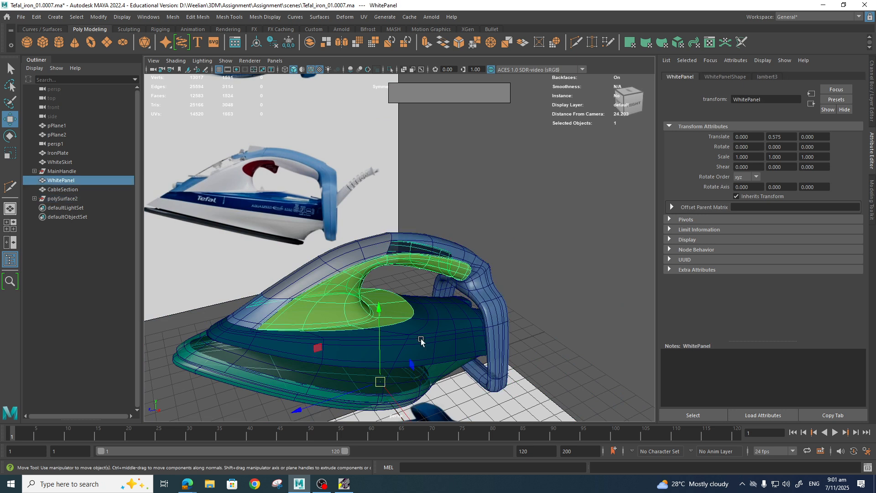
left_click(352, 264)
left_click(337, 318)
left_click(455, 354)
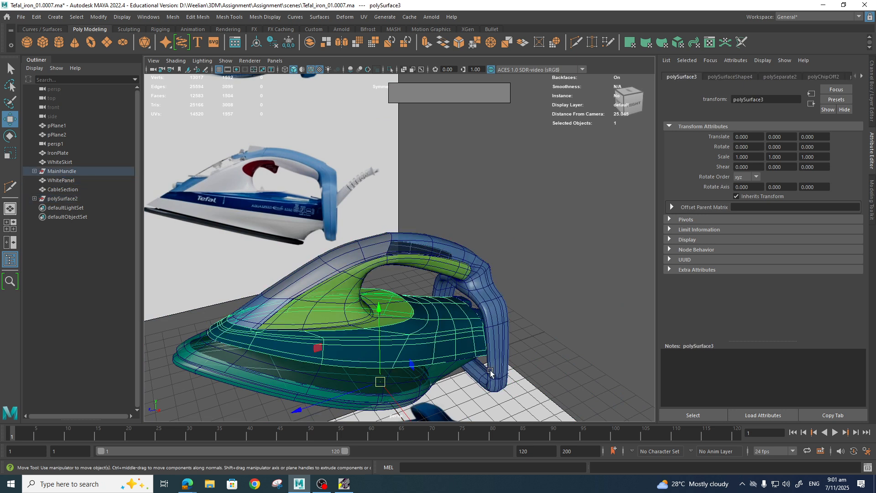
left_click_drag(488, 375, 538, 341, "alt")
middle_click_drag(538, 340, 539, 336, "alt")
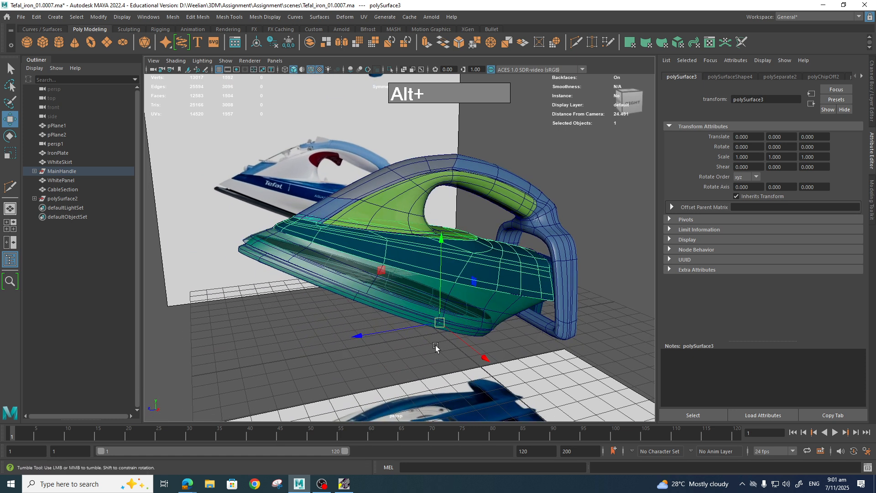
left_click_drag(435, 345, 477, 345, "alt")
middle_click_drag(582, 285, 578, 285, "alt")
- Show the perspective view full screen with nothing selected and compare the whole iron with the reference image
key("ctrl+space")
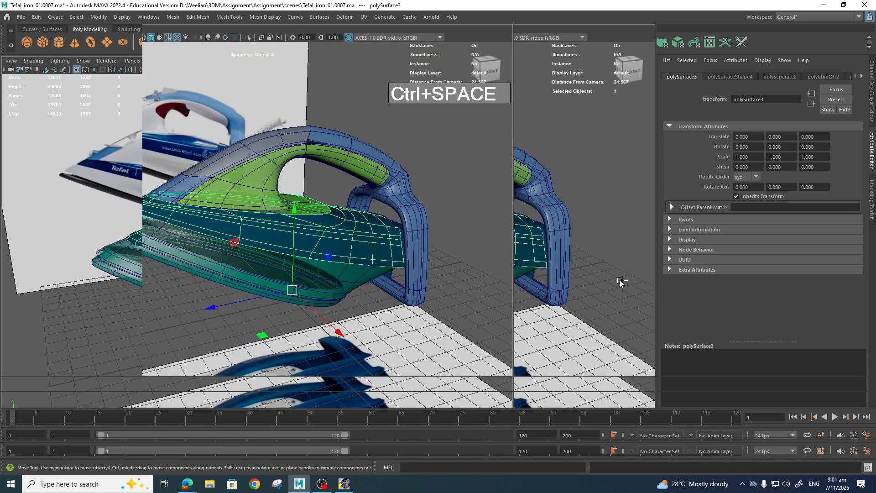
right_click_drag(593, 182, 630, 167)
left_click(655, 180)
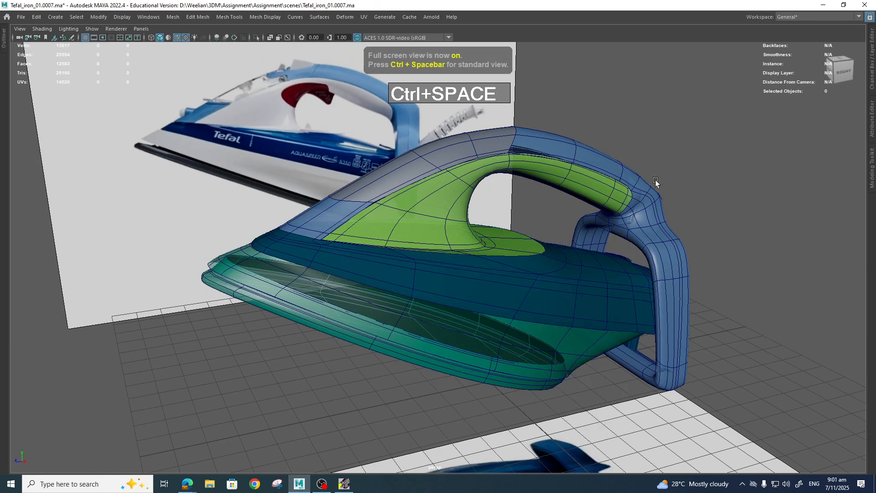
scroll(667, 244, "down", 3)
middle_click_drag(669, 249, 661, 256, "alt")
scroll(695, 273, "up", 2)
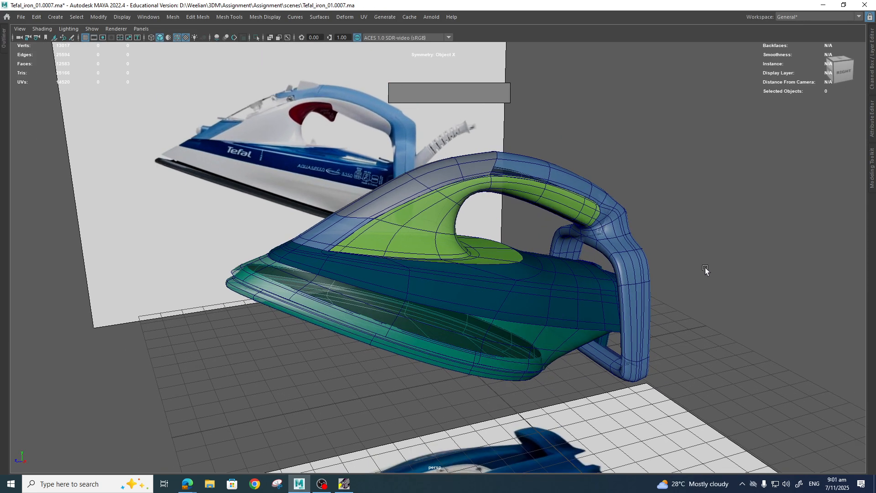